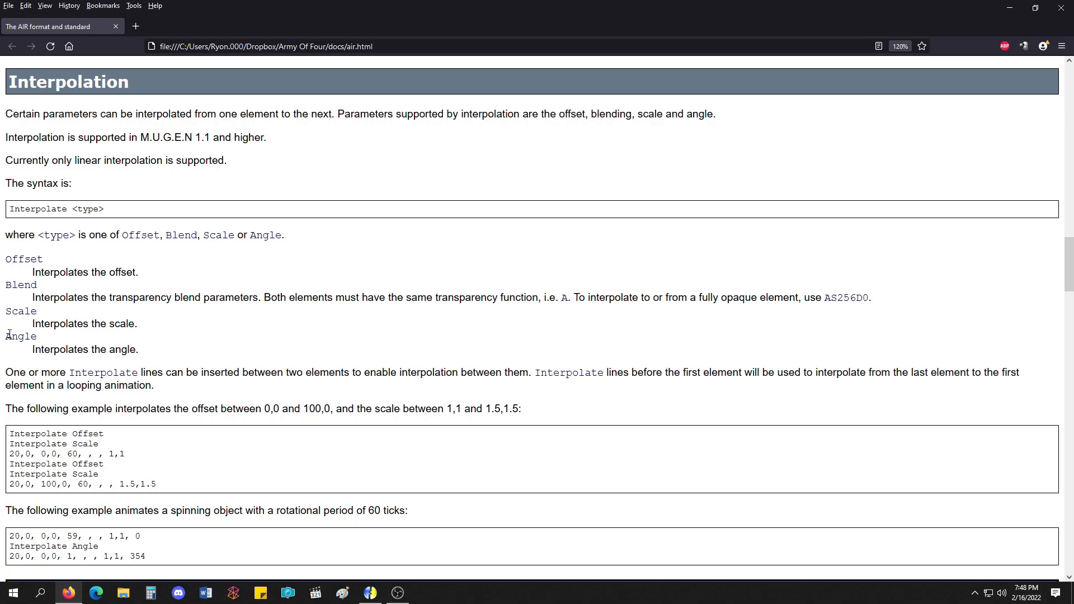
Switch to Fighter Factory, show the character's animations and open the Interpolate Offset animation, number 9000.
{"action": "left_click", "coordinate": [371, 594]}
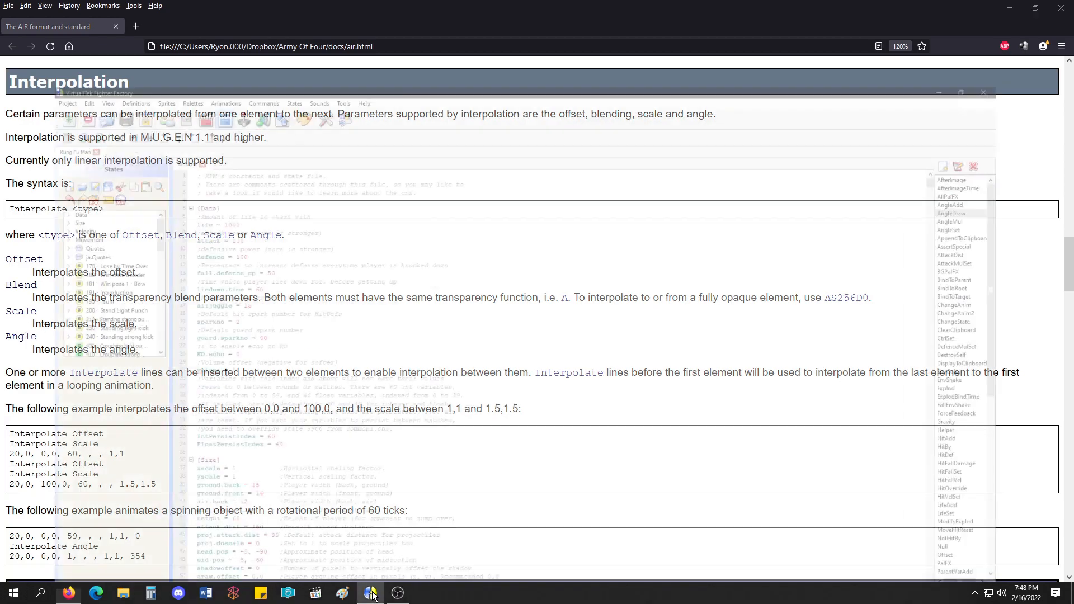
{"action": "left_click", "coordinate": [172, 36]}
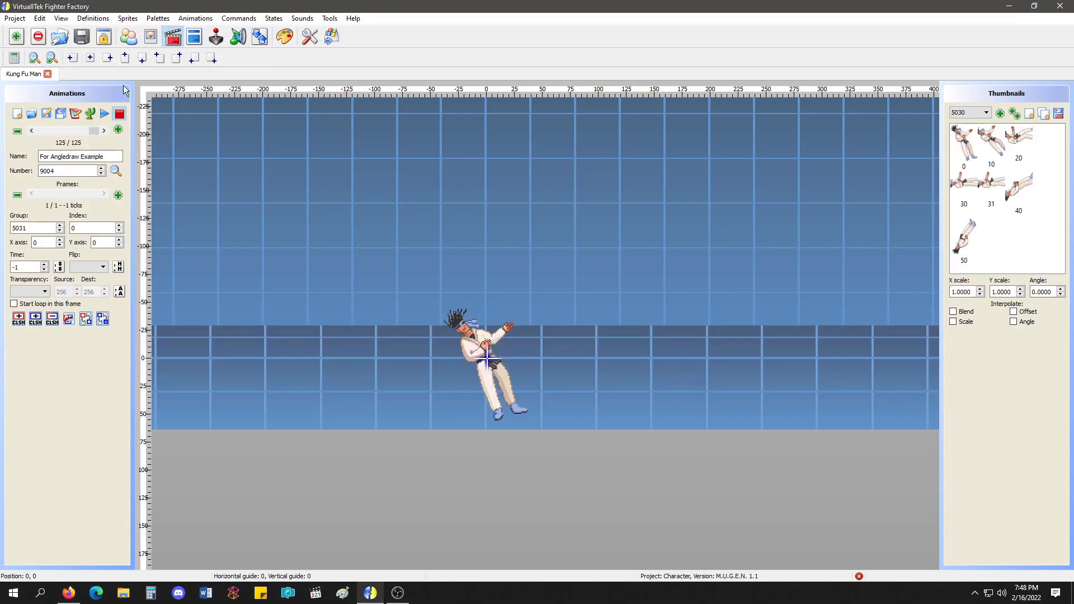
{"action": "scroll", "coordinate": [92, 129], "scroll_direction": "up", "scroll_amount": 4}
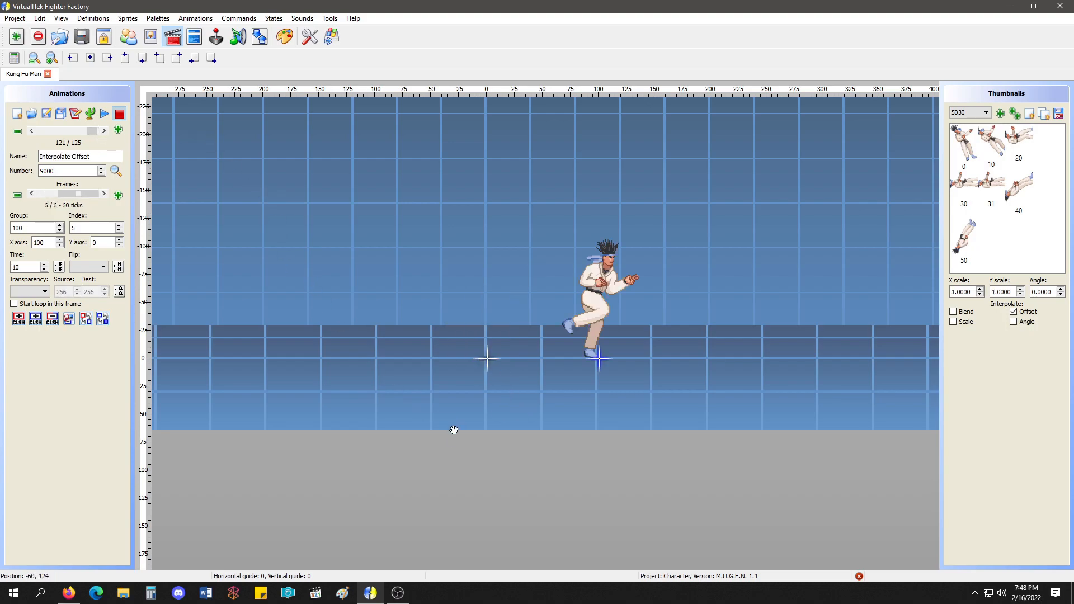
View the Interpolate Offset animation as text and examine the X offsets and the interpolate offset lines between elements.
{"action": "left_click", "coordinate": [79, 116]}
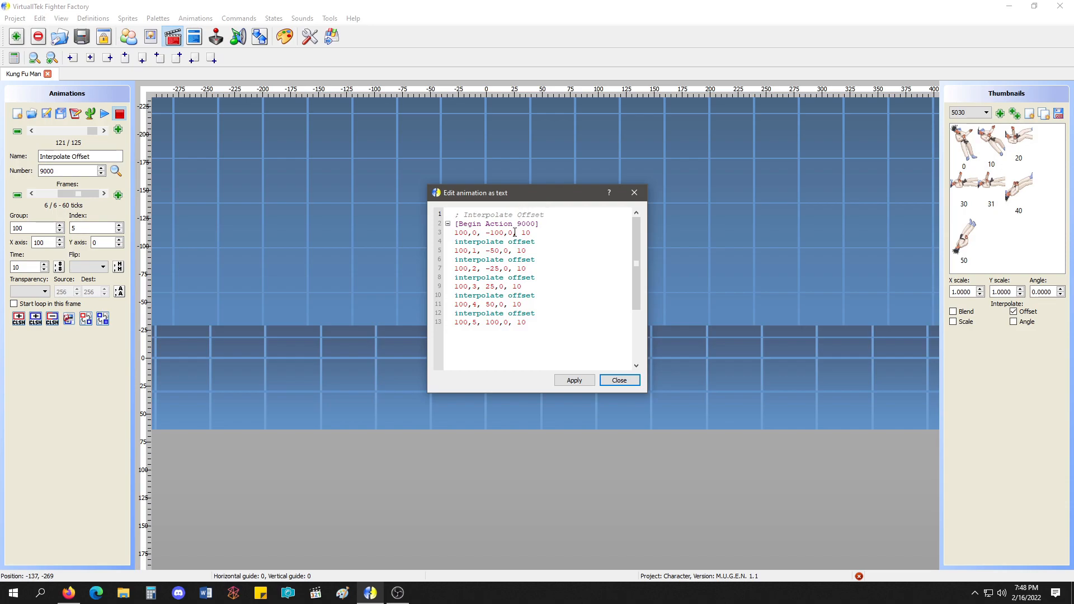
{"action": "left_click_drag", "start_coordinate": [504, 233], "coordinate": [491, 322]}
{"action": "left_click", "coordinate": [493, 284]}
{"action": "left_click", "coordinate": [568, 321]}
{"action": "left_click_drag", "start_coordinate": [521, 233], "coordinate": [534, 233]}
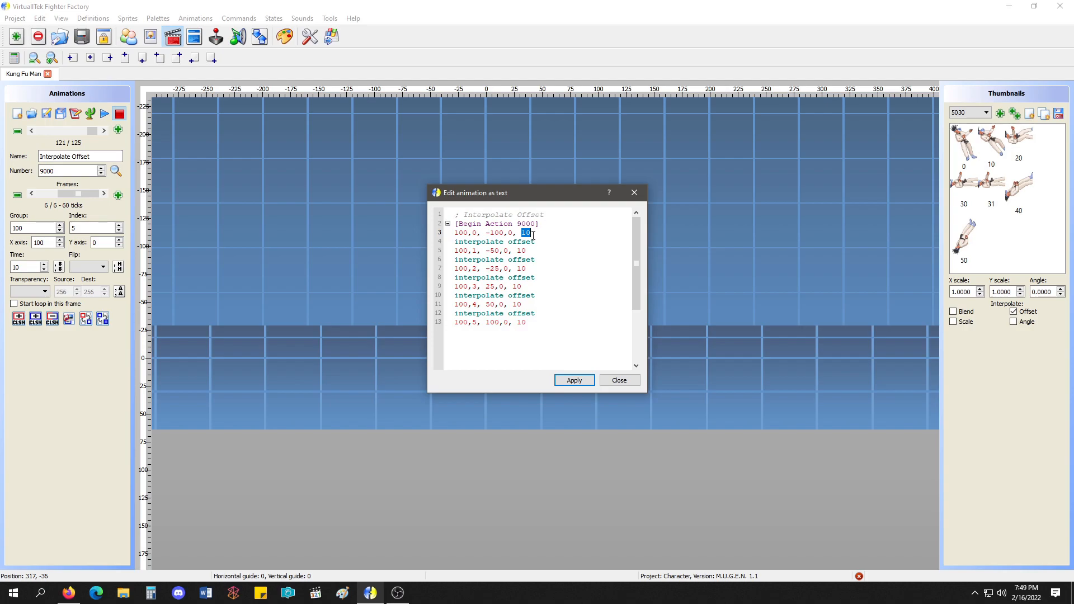
{"action": "left_click", "coordinate": [619, 381]}
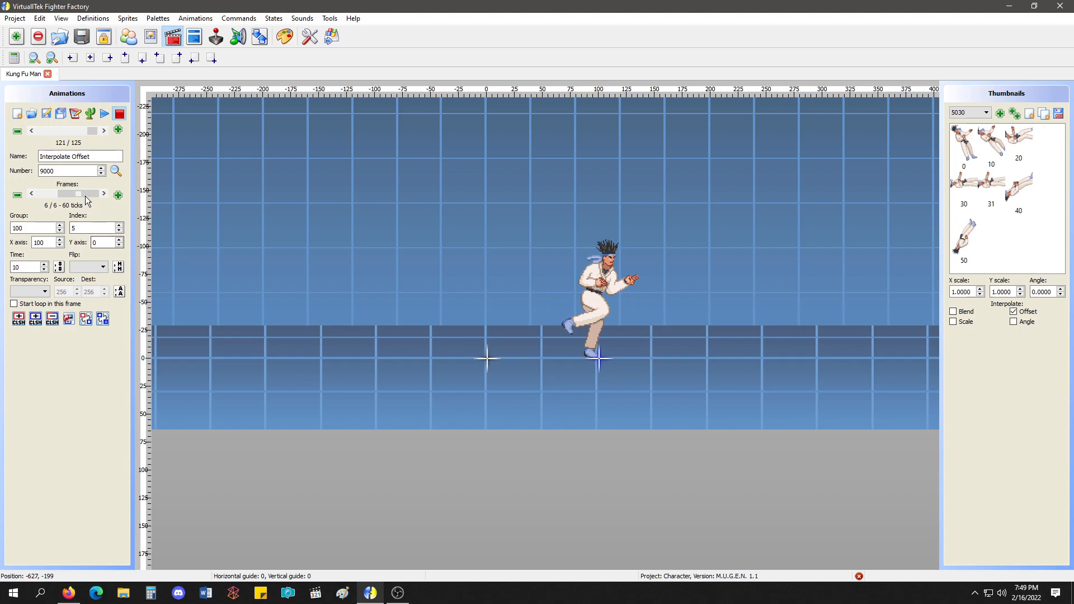
Go back to an earlier frame, play the Interpolate Offset animation and stop it.
{"action": "left_click", "coordinate": [44, 194]}
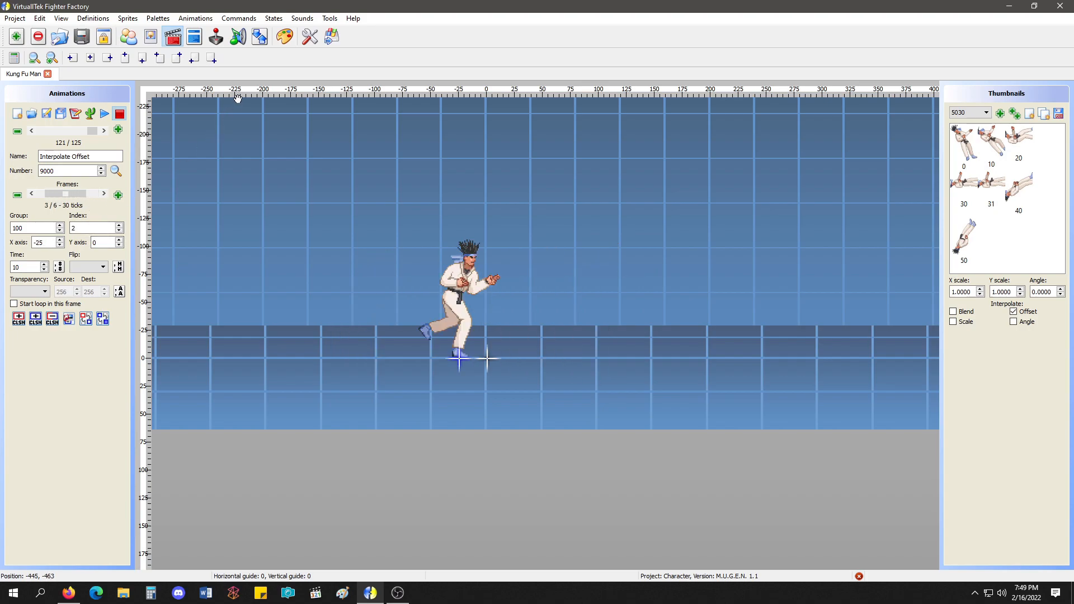
{"action": "left_click", "coordinate": [107, 115]}
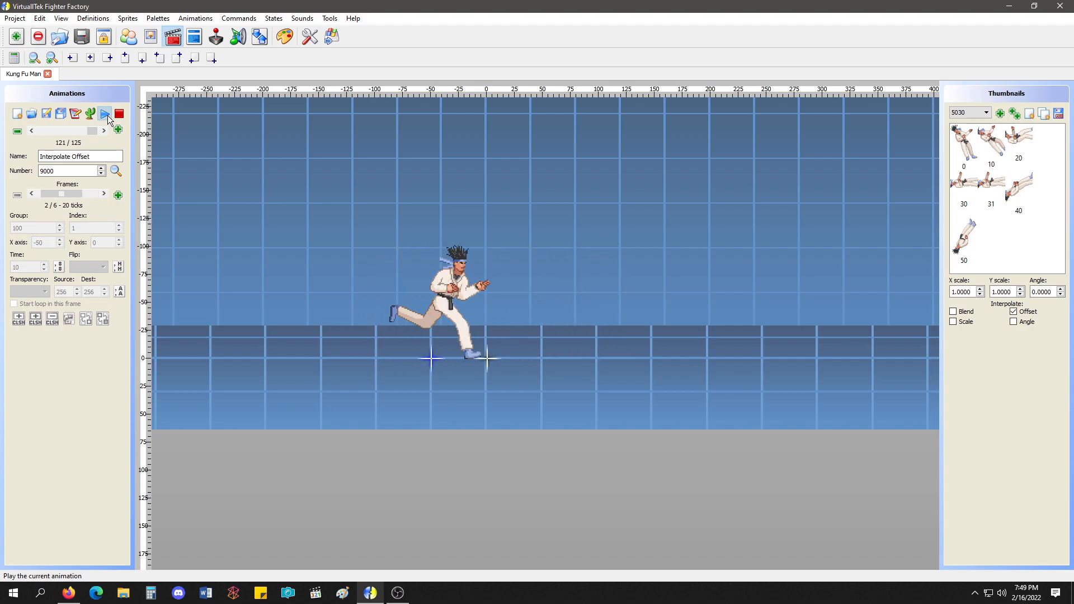
{"action": "left_click", "coordinate": [119, 113]}
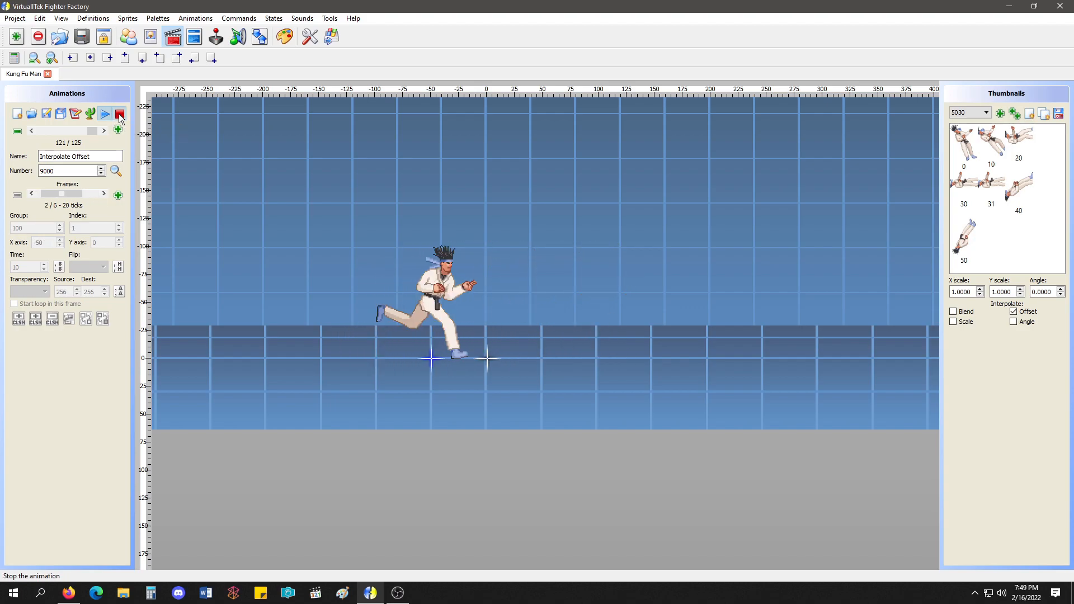
View the animation's text definition again and examine the group, index and offset values in its first element line.
{"action": "left_click", "coordinate": [75, 116]}
{"action": "left_click_drag", "start_coordinate": [513, 197], "coordinate": [219, 173]}
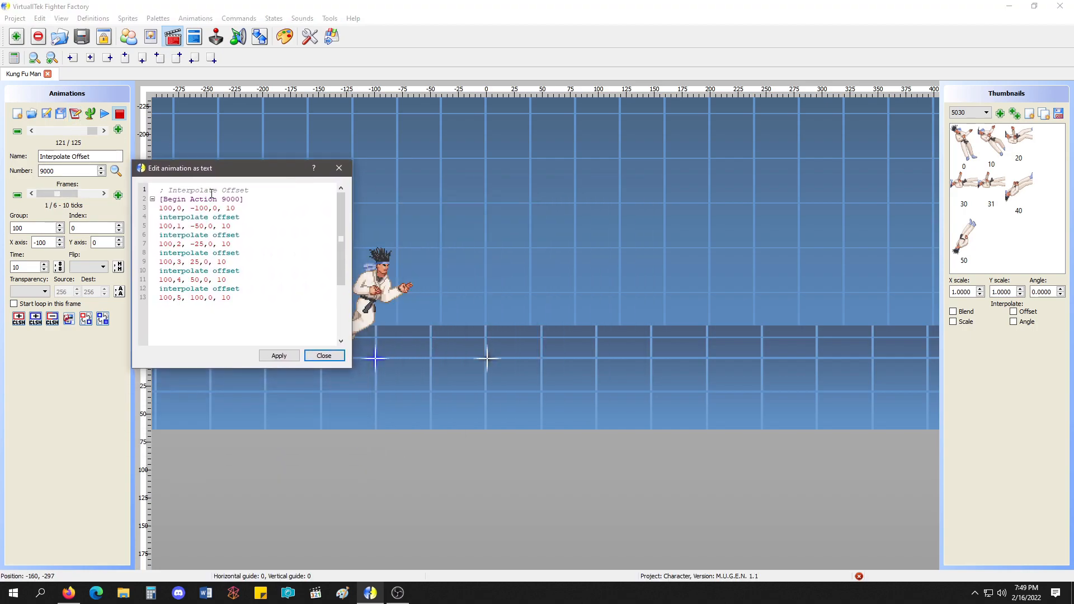
{"action": "double_click", "coordinate": [166, 208]}
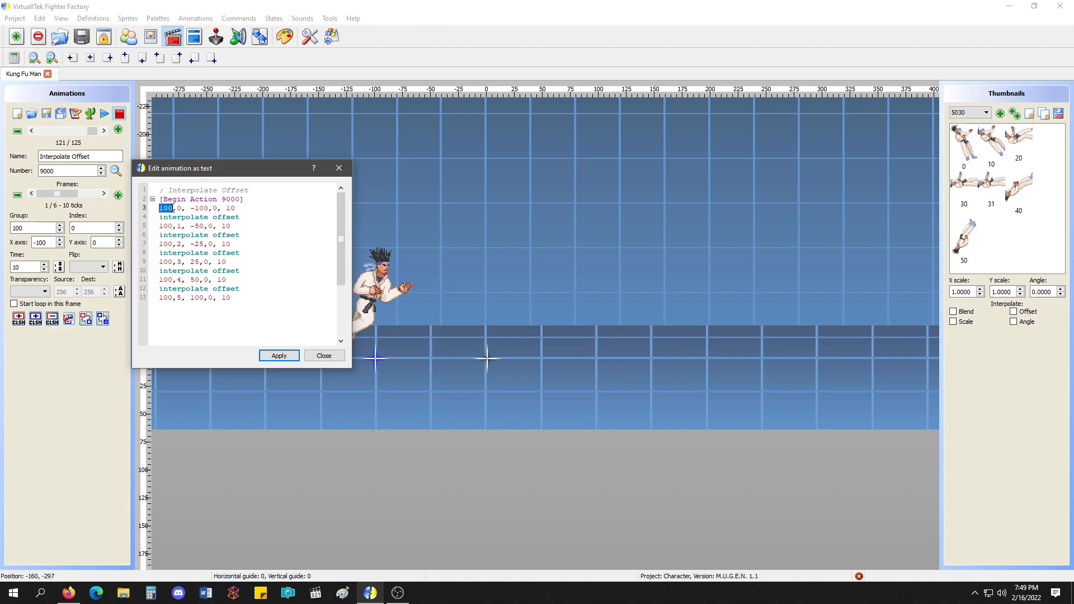
{"action": "double_click", "coordinate": [181, 208]}
{"action": "left_click_drag", "start_coordinate": [208, 208], "coordinate": [190, 208]}
{"action": "left_click", "coordinate": [324, 356]}
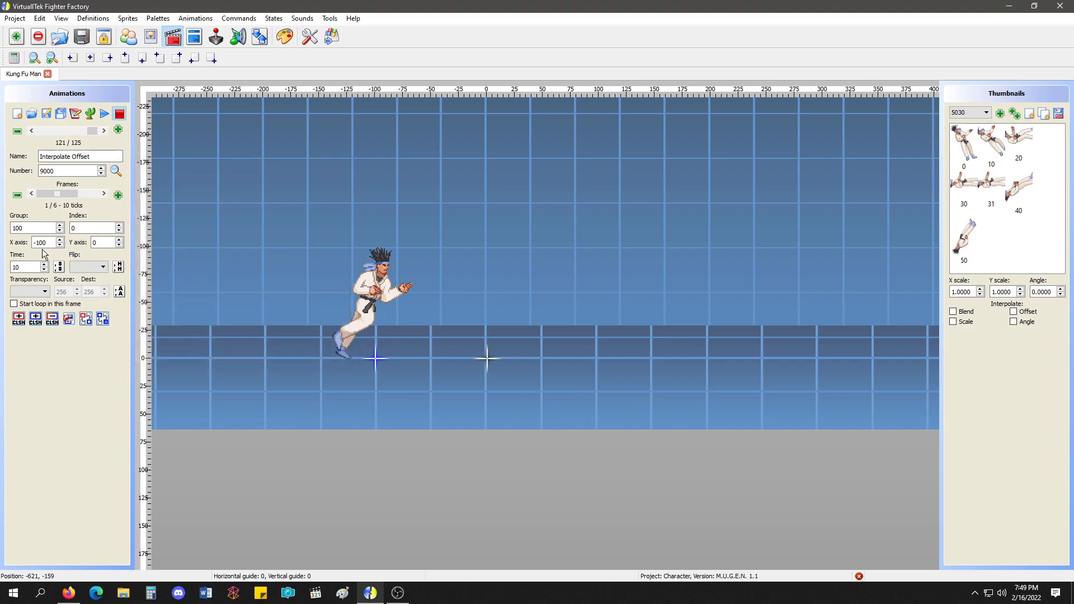
Step back and forth through the first frames of Interpolate Offset to compare their X positions.
{"action": "left_click", "coordinate": [104, 194]}
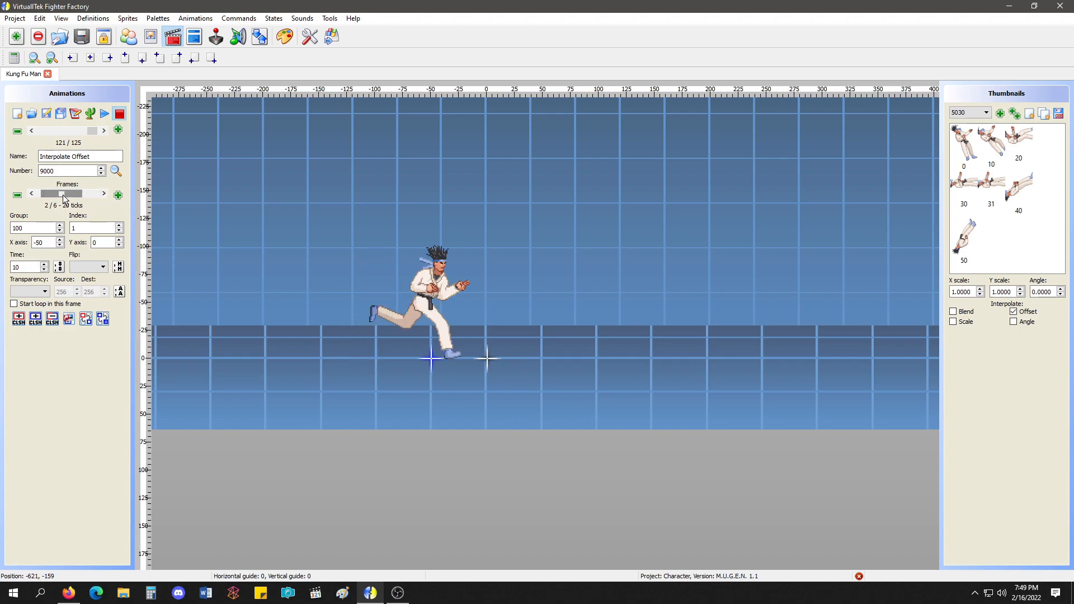
{"action": "scroll", "coordinate": [63, 194], "scroll_direction": "up", "scroll_amount": 1}
{"action": "scroll", "coordinate": [379, 360], "scroll_direction": "down", "scroll_amount": 1}
{"action": "scroll", "coordinate": [378, 360], "scroll_direction": "up", "scroll_amount": 1}
{"action": "scroll", "coordinate": [379, 358], "scroll_direction": "down", "scroll_amount": 1}
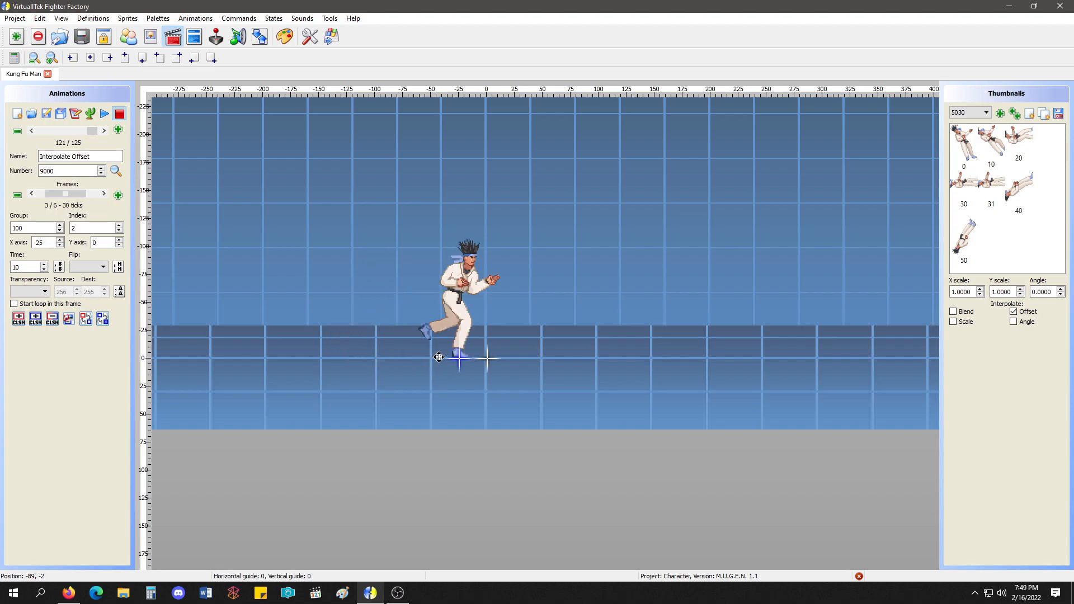
Play the Interpolate Offset animation from its first frame and stop playback.
{"action": "left_click", "coordinate": [43, 194]}
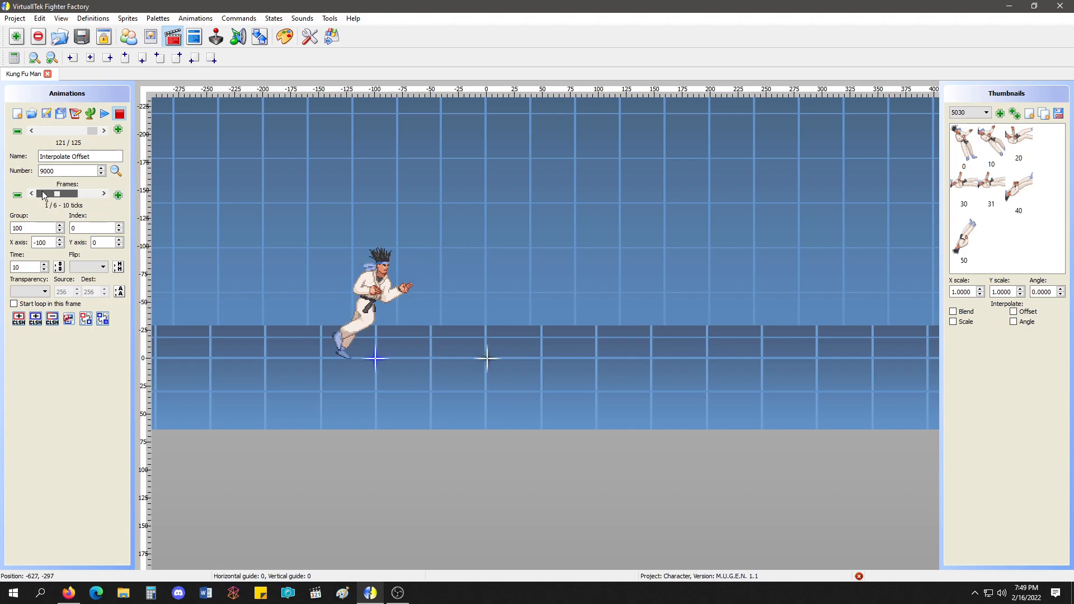
{"action": "left_click", "coordinate": [104, 113]}
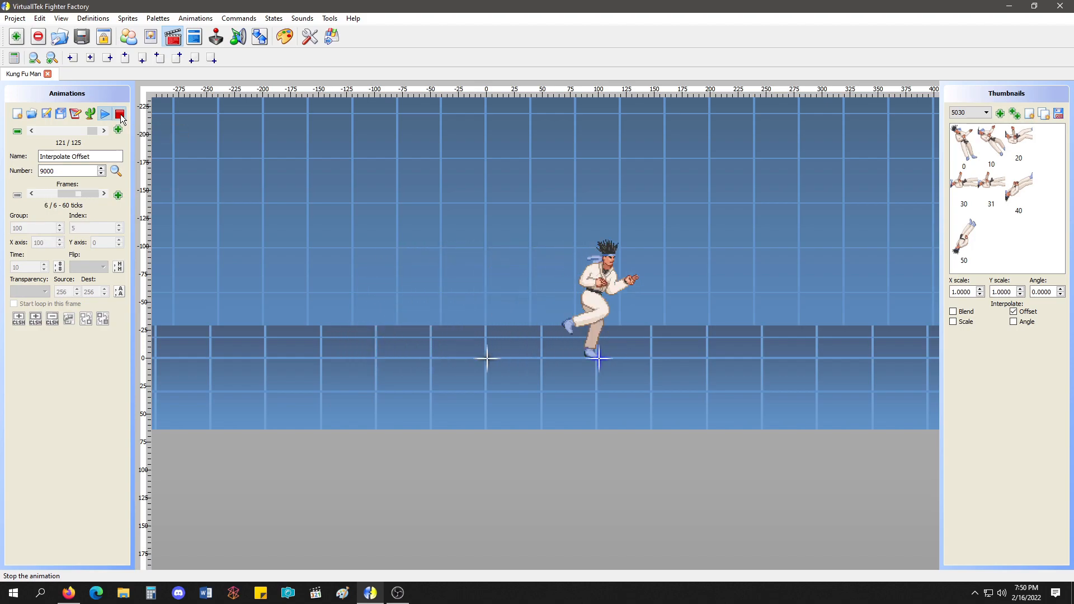
{"action": "left_click", "coordinate": [113, 119]}
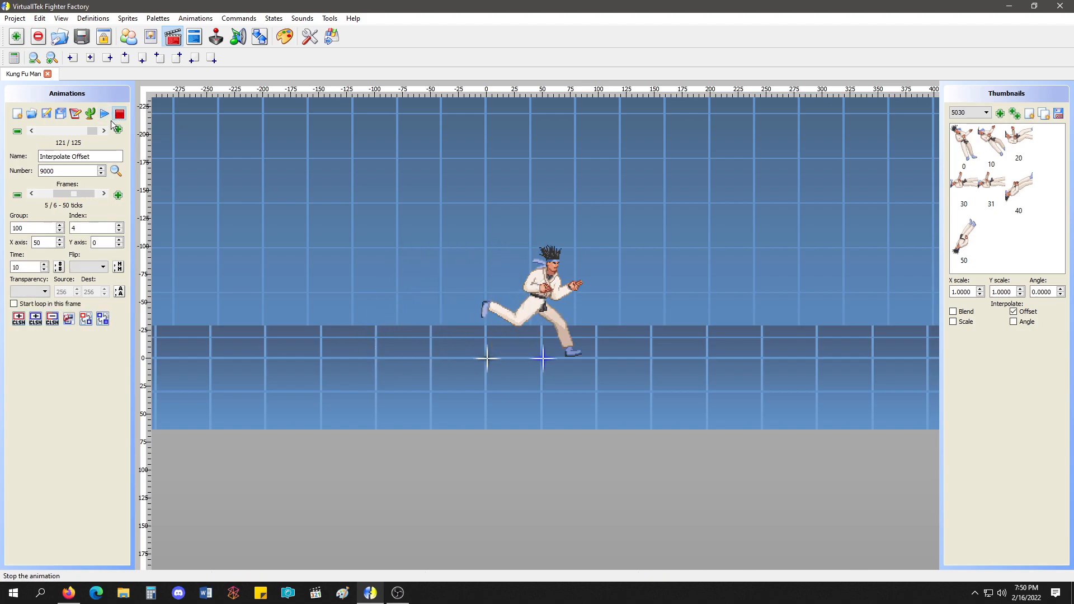
Open the Interpolate Blend animation, number 9001, and examine the time and transparency settings of its frames.
{"action": "left_click", "coordinate": [104, 130]}
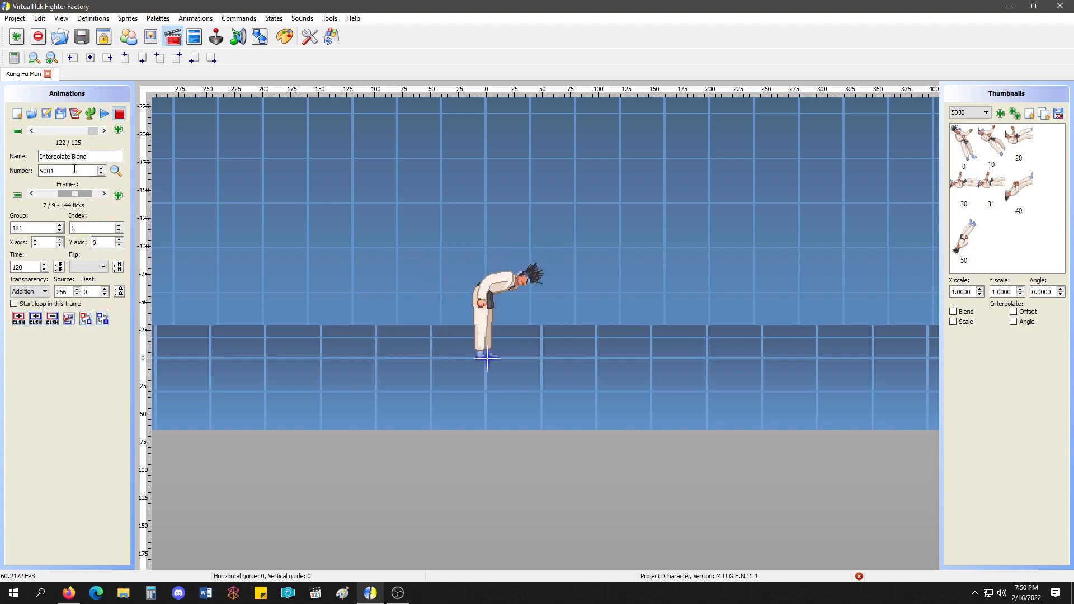
{"action": "left_click_drag", "start_coordinate": [78, 194], "coordinate": [42, 194]}
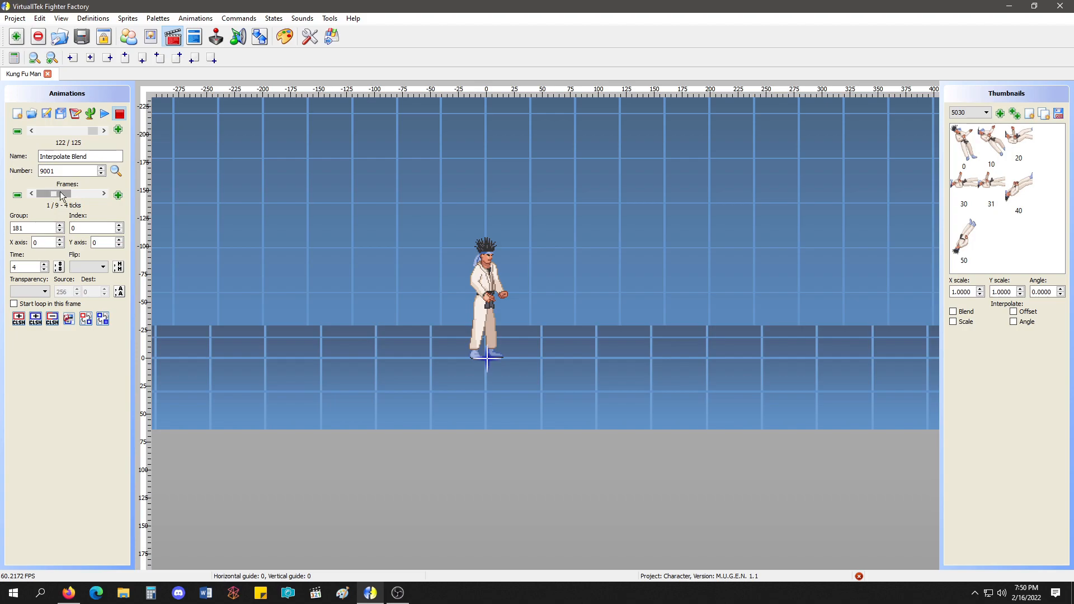
{"action": "key", "text": "Right"}
{"action": "key", "text": "Right"}
{"action": "key", "text": "Right"}
{"action": "key", "text": "Right"}
{"action": "key", "text": "Right"}
{"action": "key", "text": "Right"}
{"action": "key", "text": "Right"}
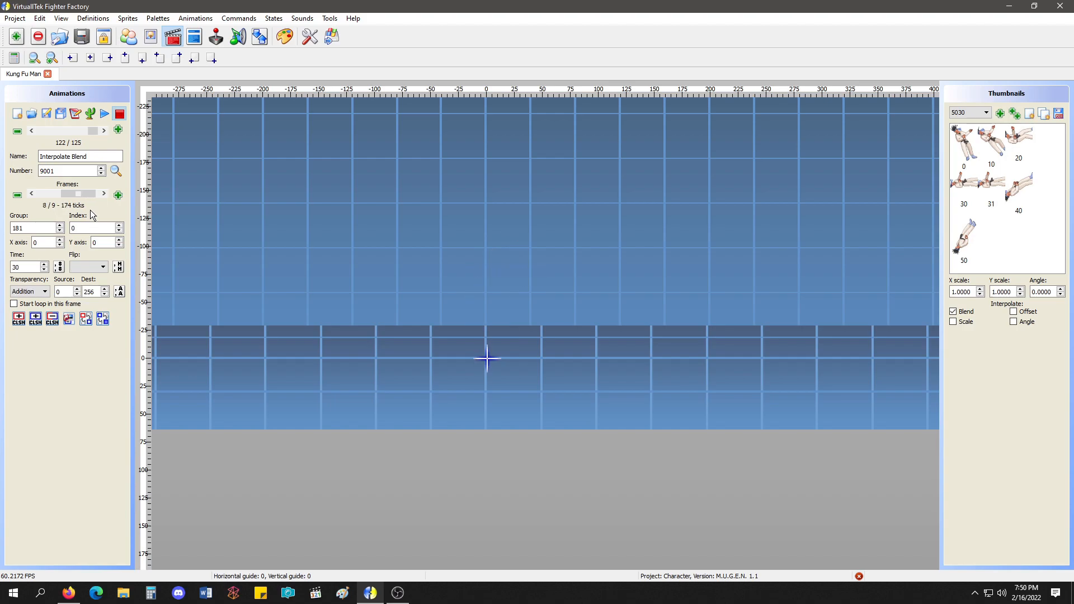
{"action": "key", "text": "Right"}
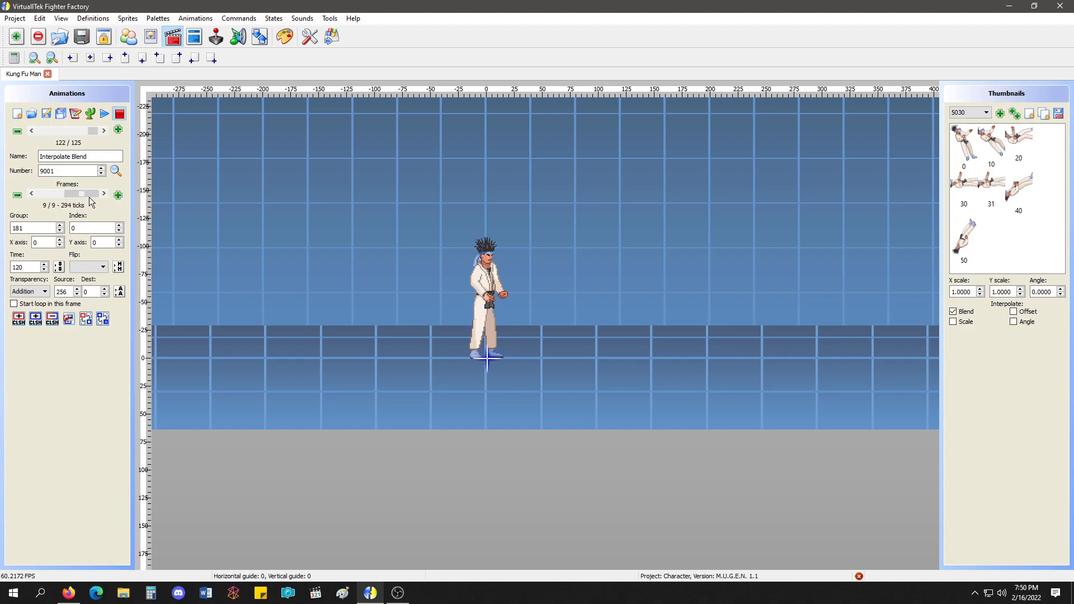
{"action": "key", "text": "Left"}
{"action": "key", "text": "Left"}
{"action": "double_click", "coordinate": [18, 268]}
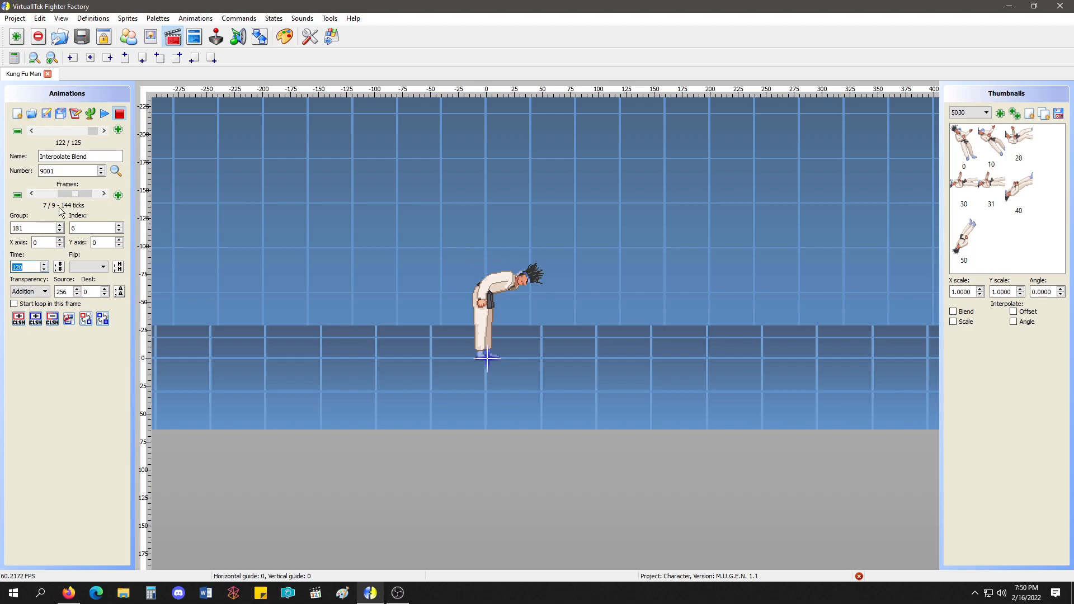
Play the Interpolate Blend animation from its first frame and stop playback.
{"action": "left_click_drag", "start_coordinate": [78, 195], "coordinate": [56, 194]}
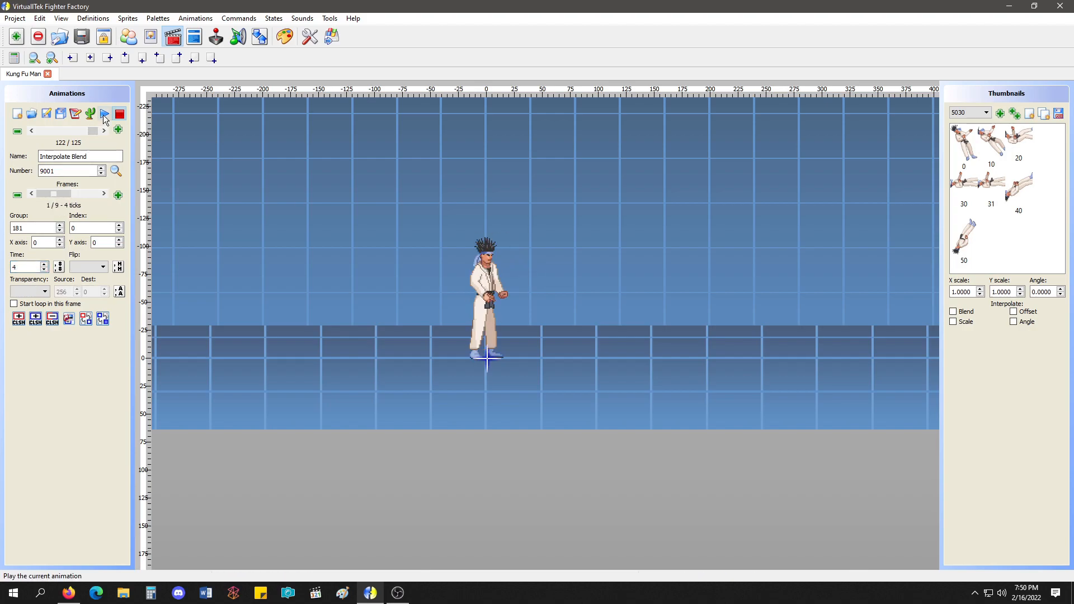
{"action": "left_click", "coordinate": [104, 117]}
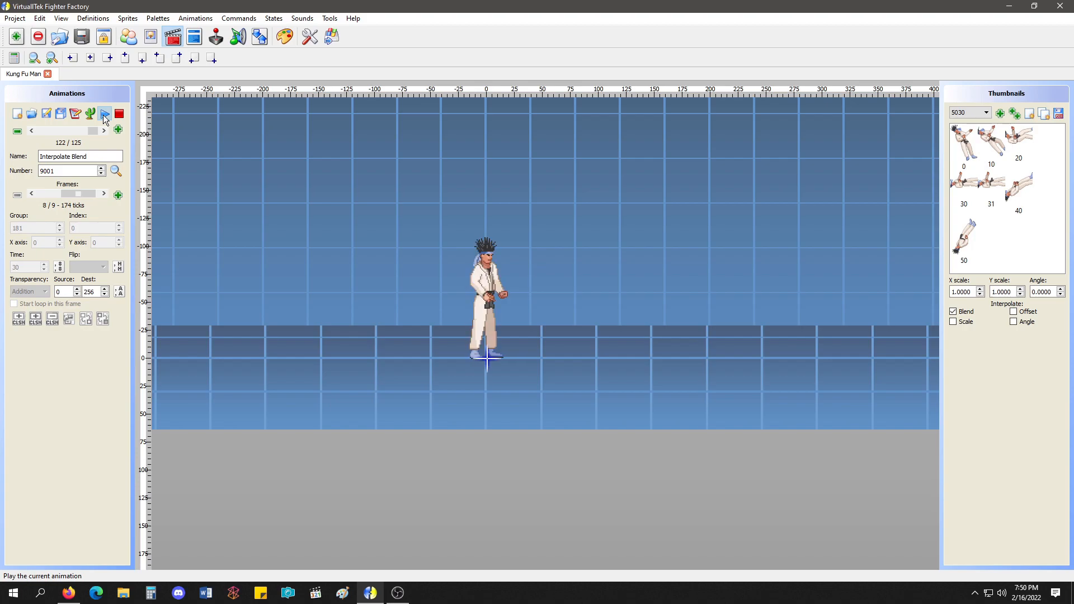
{"action": "left_click", "coordinate": [119, 113]}
View the Interpolate Blend animation as text and examine the AS256D0 transparency parameter on the 120-tick element.
{"action": "left_click", "coordinate": [76, 115]}
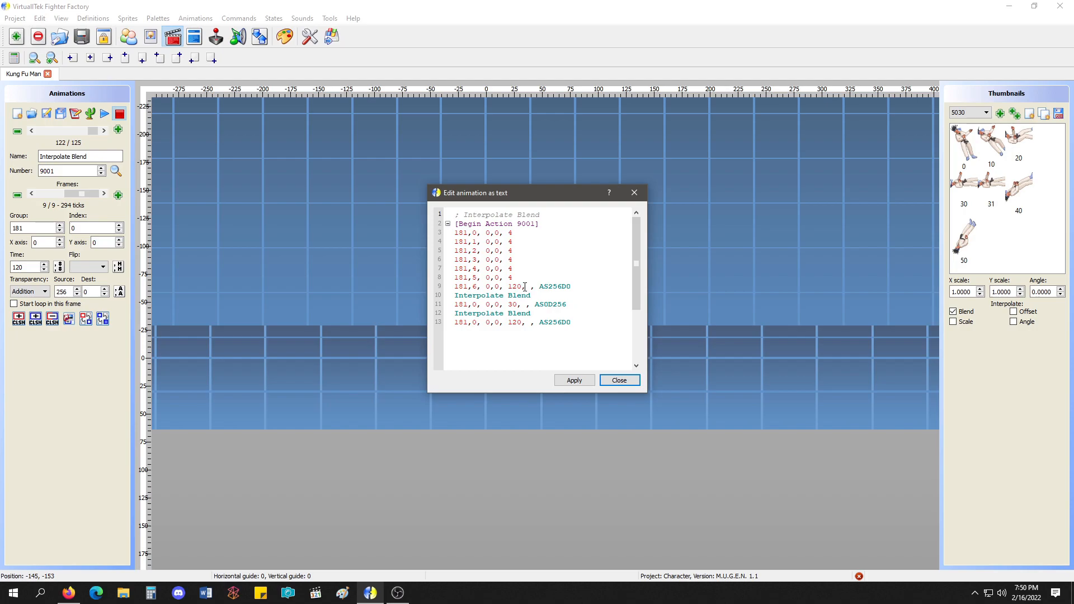
{"action": "left_click_drag", "start_coordinate": [524, 286], "coordinate": [575, 287]}
{"action": "left_click", "coordinate": [619, 381]}
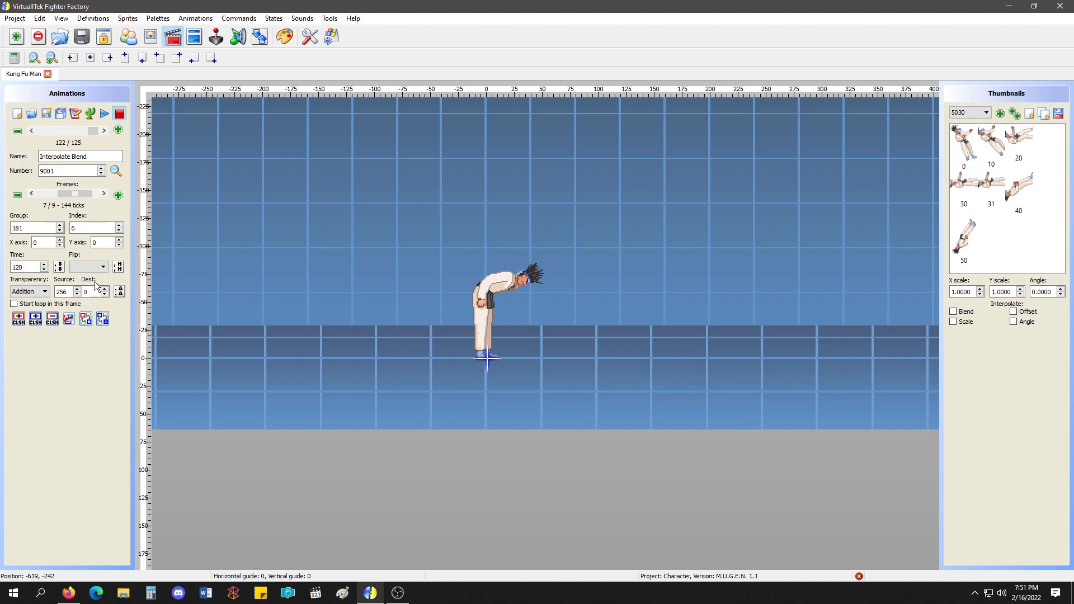
Try destination transparency values of 256 and 64 on frame 7 of Interpolate Blend and set the destination back to 0.
{"action": "left_click_drag", "start_coordinate": [92, 292], "coordinate": [80, 292]}
{"action": "type", "text": "256"}
{"action": "scroll", "coordinate": [515, 249], "scroll_direction": "up", "scroll_amount": 3}
{"action": "left_click_drag", "start_coordinate": [685, 458], "coordinate": [643, 560]}
{"action": "left_click_drag", "start_coordinate": [92, 292], "coordinate": [61, 291]}
{"action": "type", "text": "0640"}
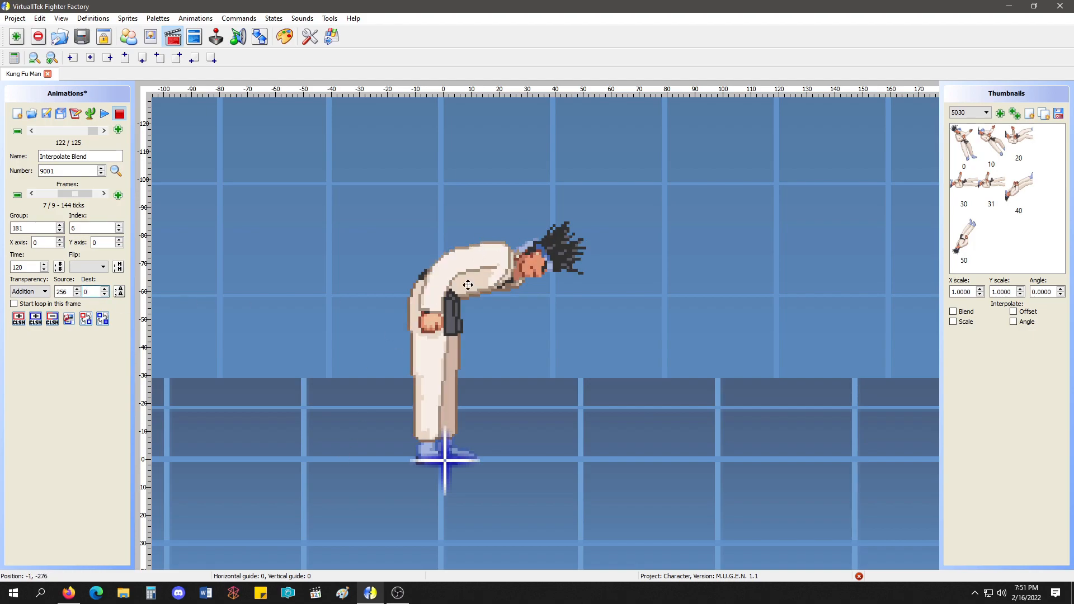
Try a source transparency value of 0 on frame 7 of Interpolate Blend and set the source back to 256.
{"action": "left_click", "coordinate": [62, 291]}
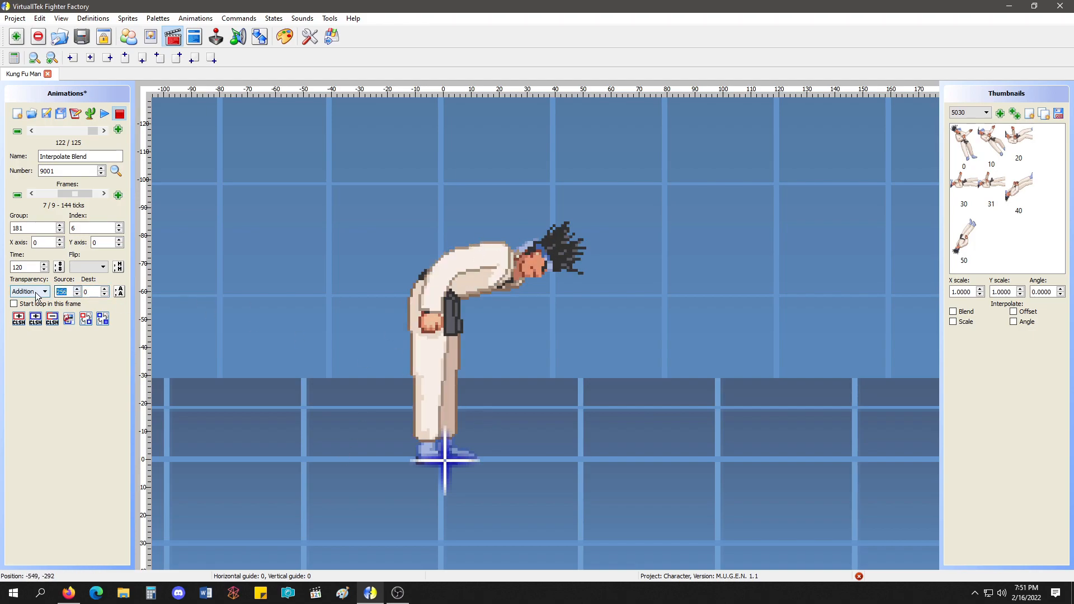
{"action": "key", "text": "BackSpace"}
{"action": "key", "text": "BackSpace"}
{"action": "type", "text": "56"}
{"action": "left_click_drag", "start_coordinate": [71, 291], "coordinate": [34, 291]}
{"action": "type", "text": "0"}
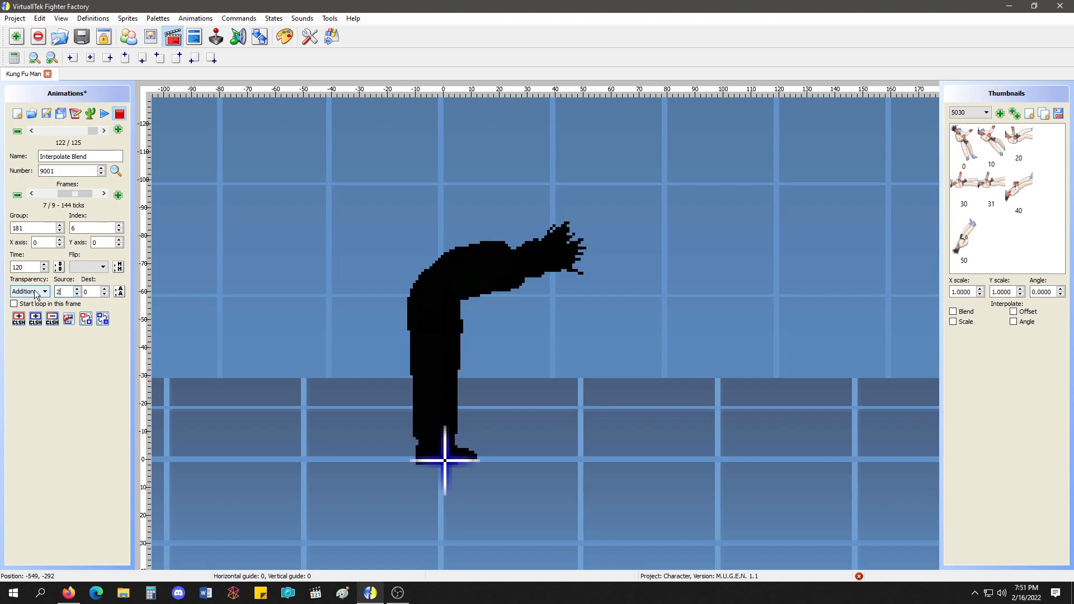
{"action": "key", "text": "BackSpace"}
{"action": "type", "text": "256"}
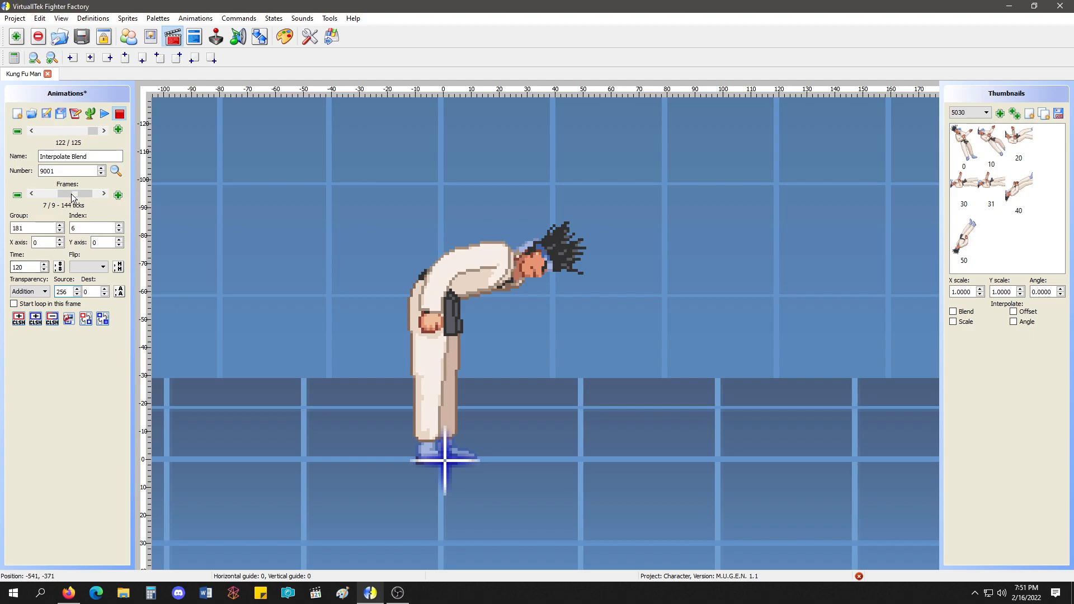
Examine the time, transparency and Blend interpolation settings of frames 8 and 9 of Interpolate Blend.
{"action": "scroll", "coordinate": [76, 191], "scroll_direction": "down", "scroll_amount": 1}
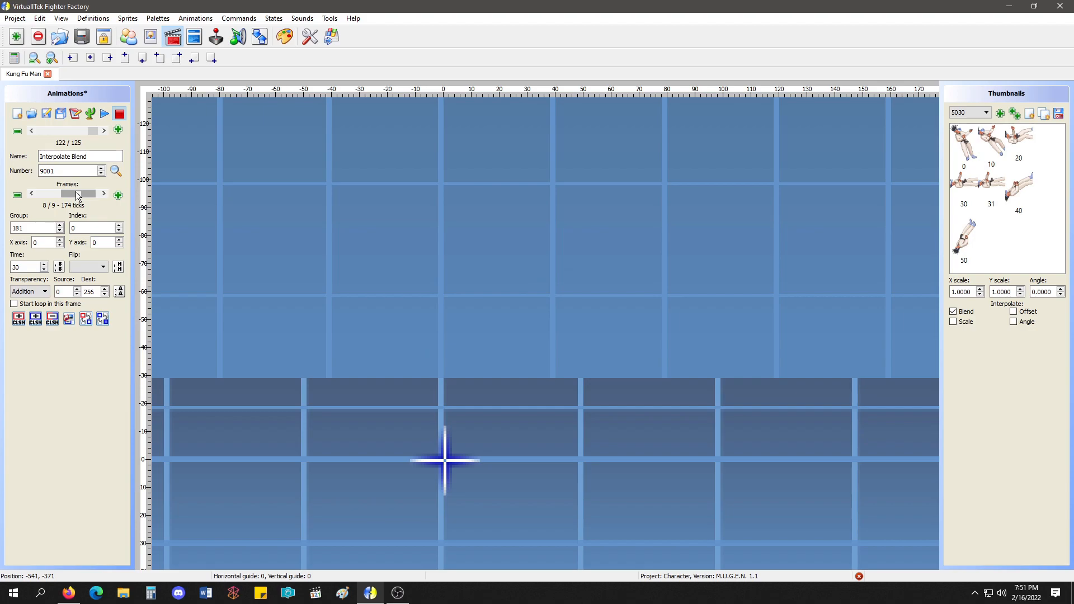
{"action": "double_click", "coordinate": [17, 267]}
{"action": "left_click", "coordinate": [78, 195]}
{"action": "scroll", "coordinate": [78, 197], "scroll_direction": "down", "scroll_amount": 1}
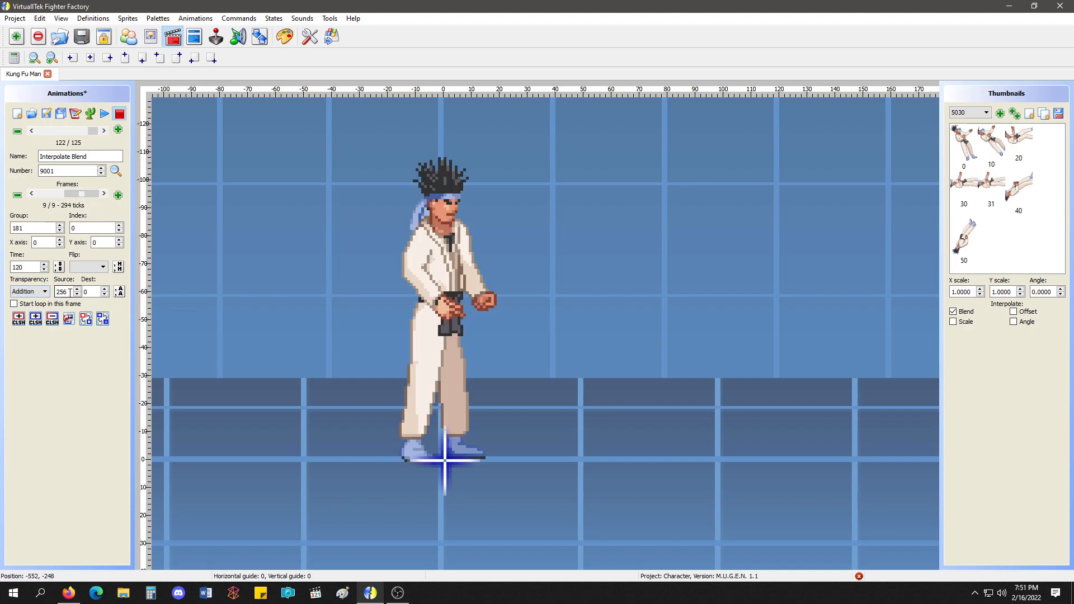
Return to frame 1 of Interpolate Blend, replay the fade between poses and stop it.
{"action": "left_click_drag", "start_coordinate": [74, 194], "coordinate": [47, 195]}
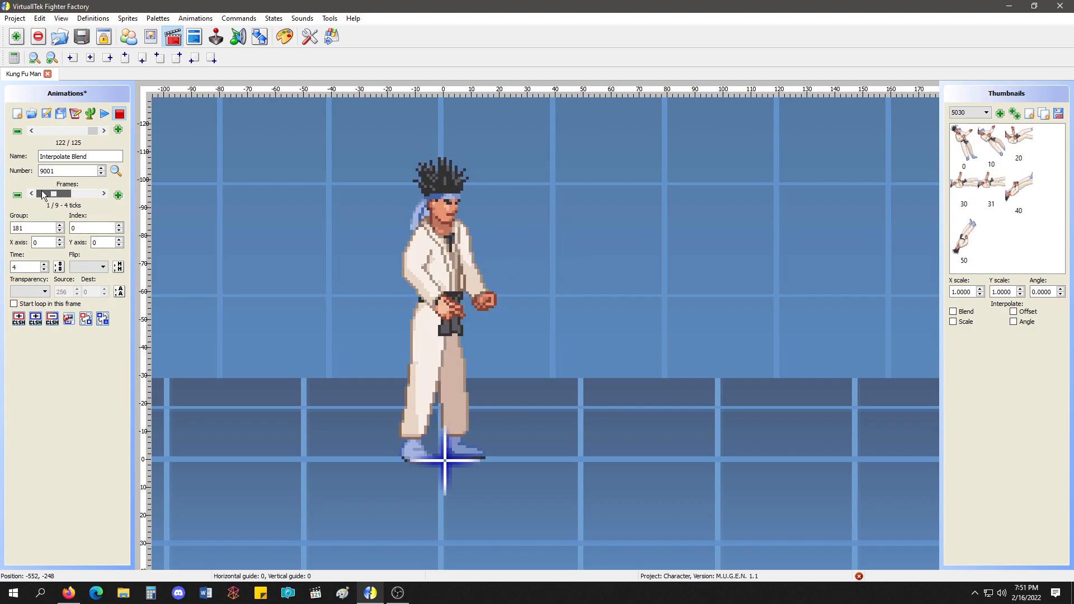
{"action": "left_click", "coordinate": [111, 117]}
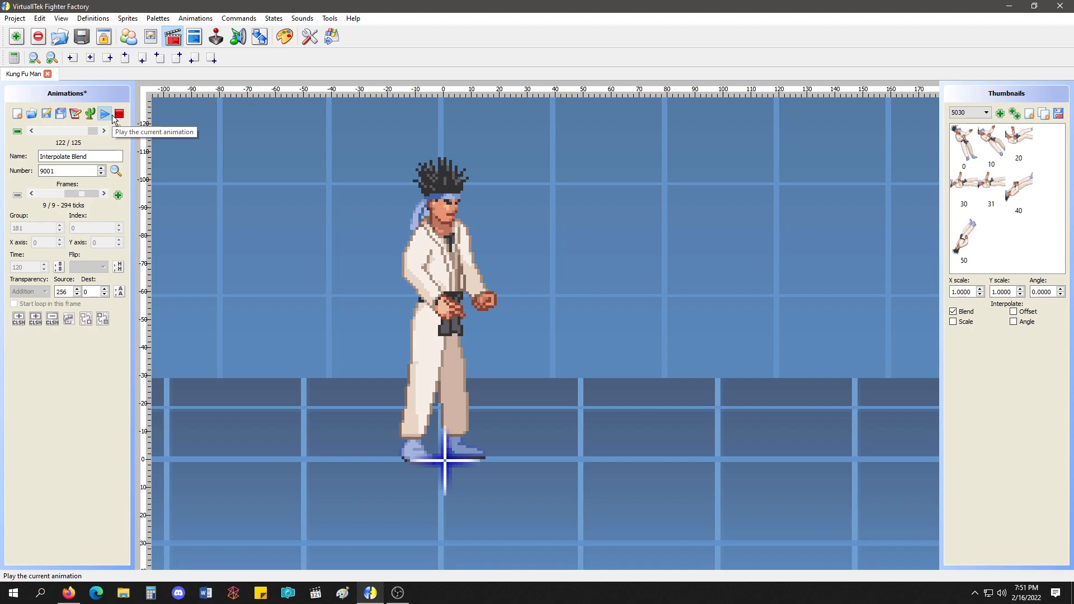
{"action": "left_click", "coordinate": [120, 115]}
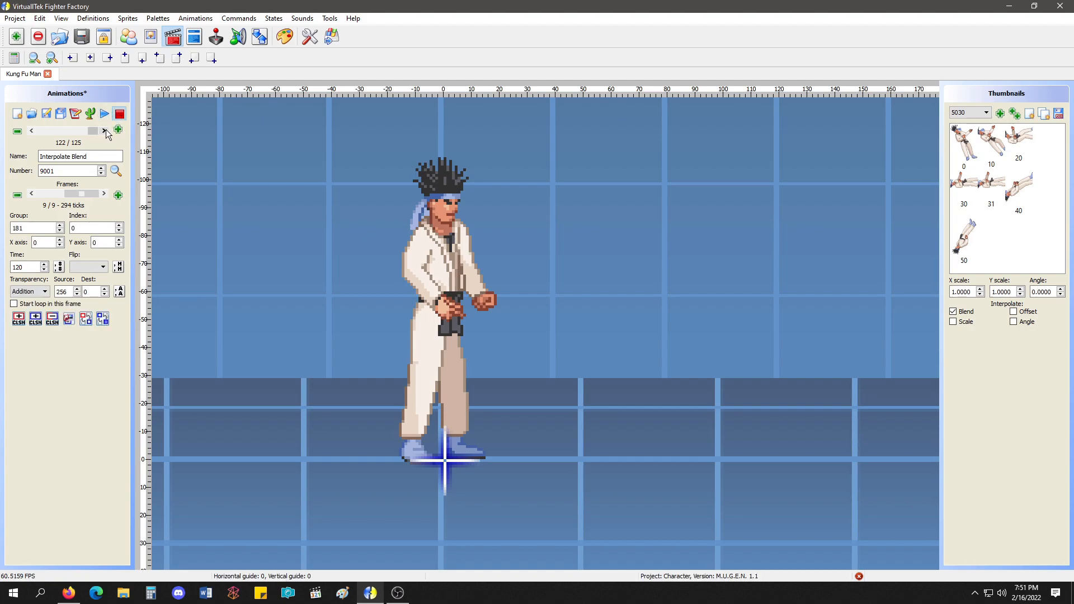
Open the Interpolate Scale animation at its first frame.
{"action": "left_click", "coordinate": [103, 130]}
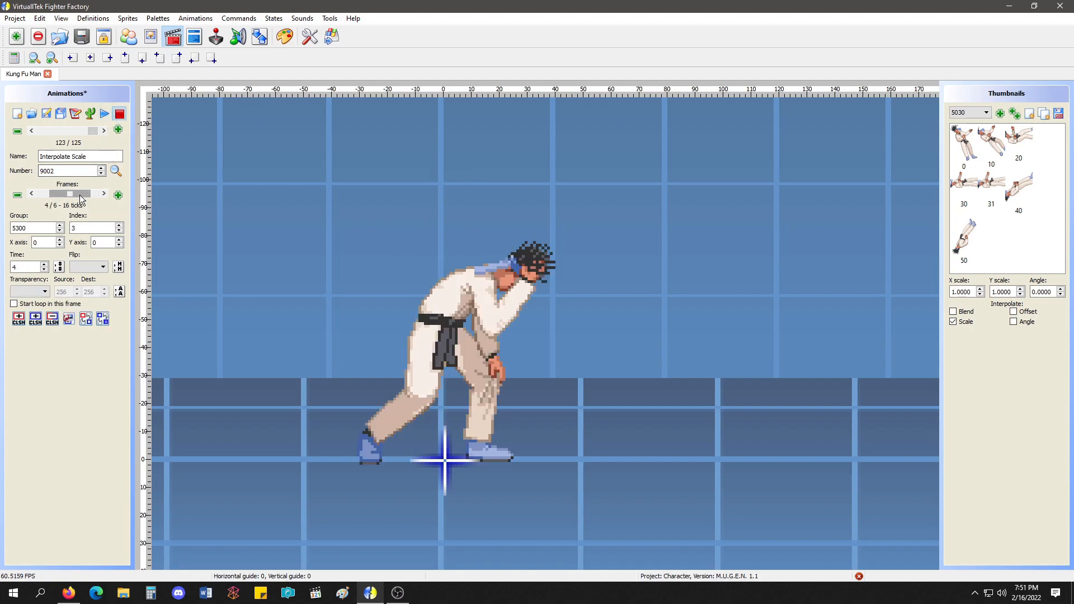
{"action": "left_click", "coordinate": [45, 194]}
{"action": "scroll", "coordinate": [153, 211], "scroll_direction": "down", "scroll_amount": 2}
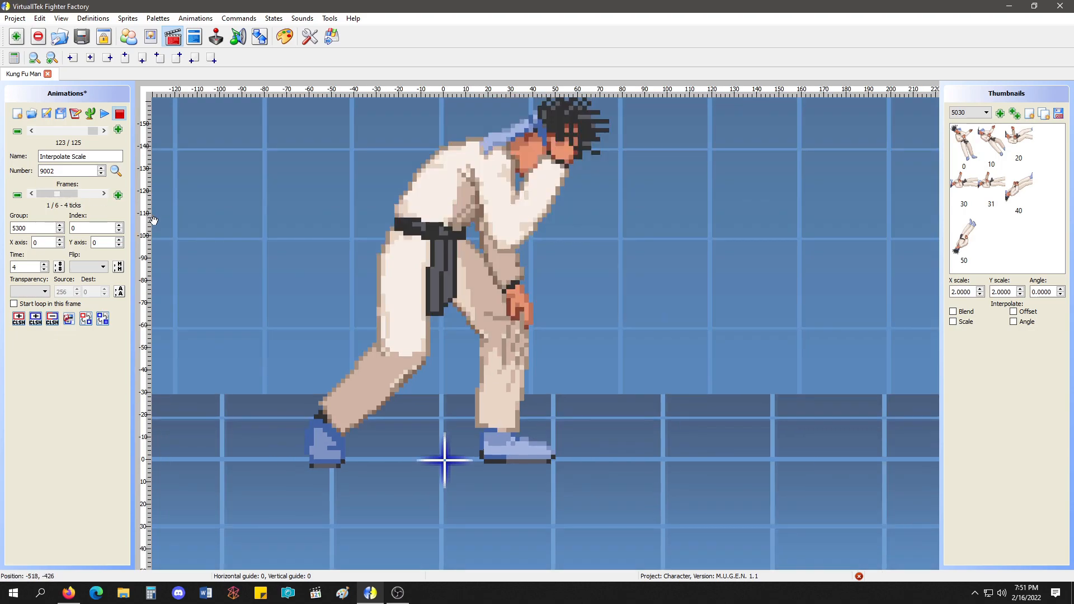
Go back to the Interpolate Offset animation for comparison and return to Interpolate Scale.
{"action": "left_click", "coordinate": [31, 131]}
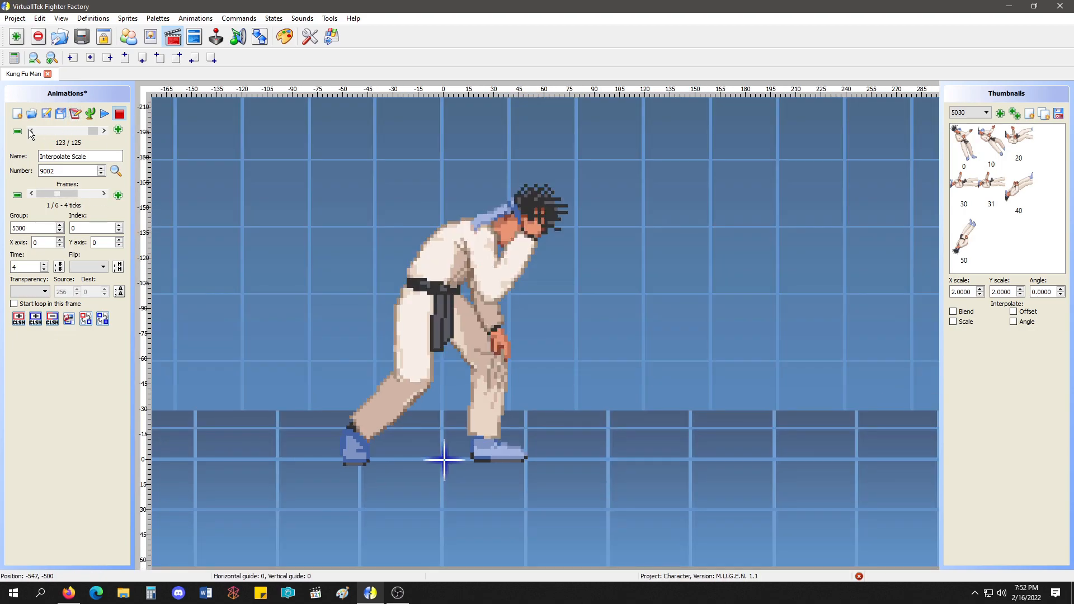
{"action": "left_click", "coordinate": [31, 131]}
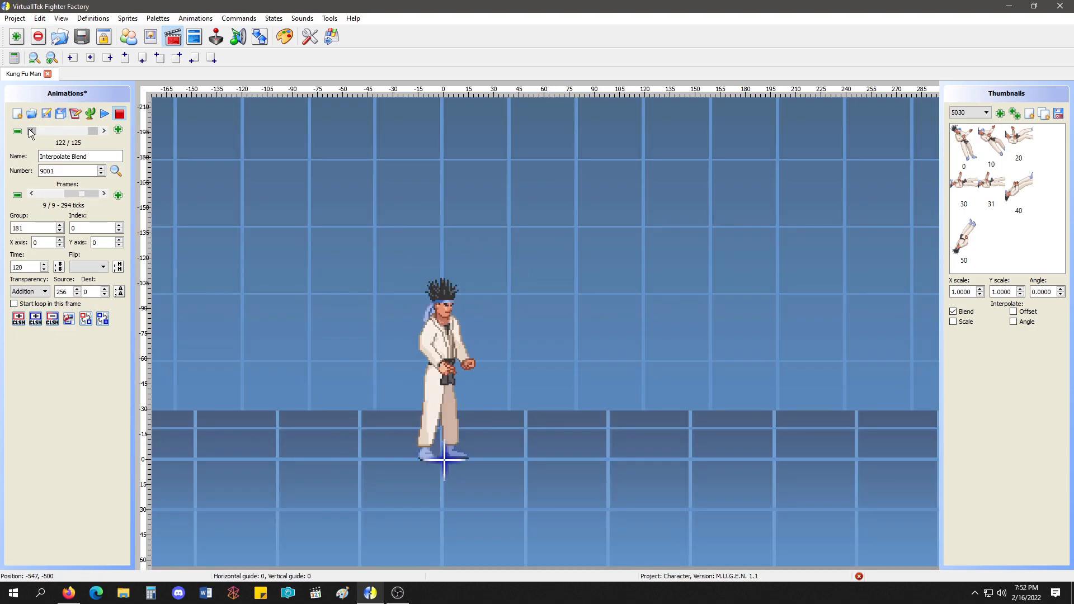
{"action": "left_click", "coordinate": [103, 131]}
{"action": "left_click", "coordinate": [104, 130]}
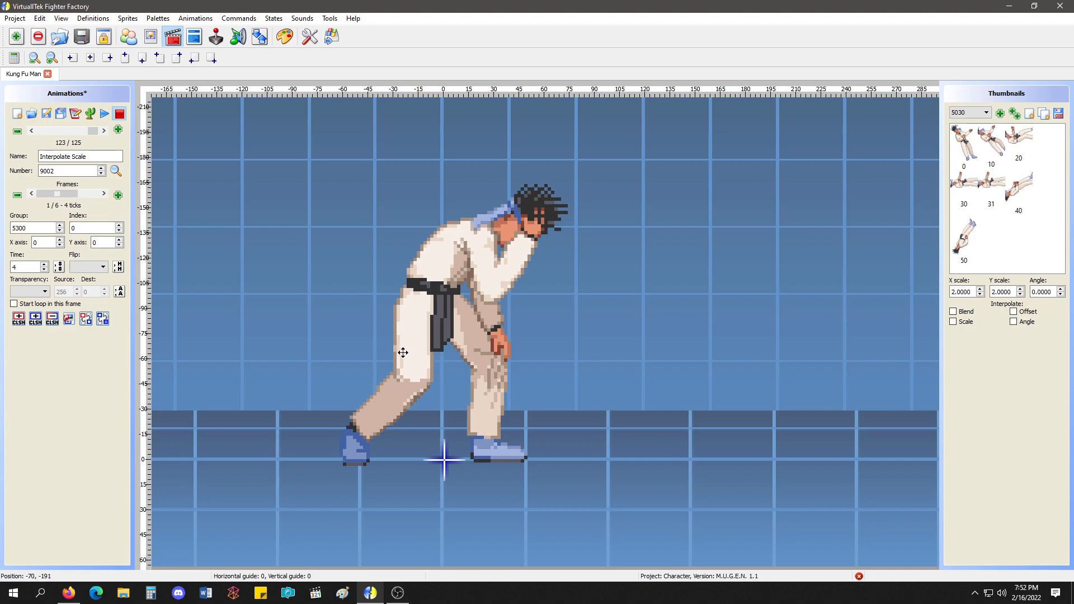
Open Interpolate Scale for editing as text and start a field list with "Group, Index" two lines below its last line.
{"action": "left_click", "coordinate": [77, 115]}
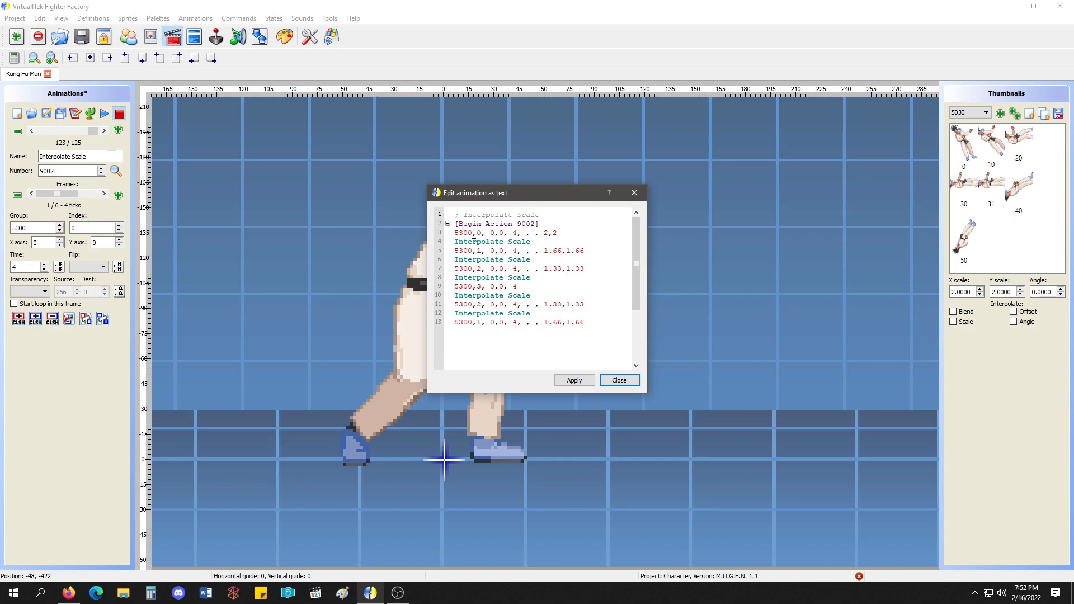
{"action": "left_click", "coordinate": [621, 324]}
{"action": "key", "text": "Return"}
{"action": "key", "text": "Return"}
{"action": "type", "text": "Group, Index"}
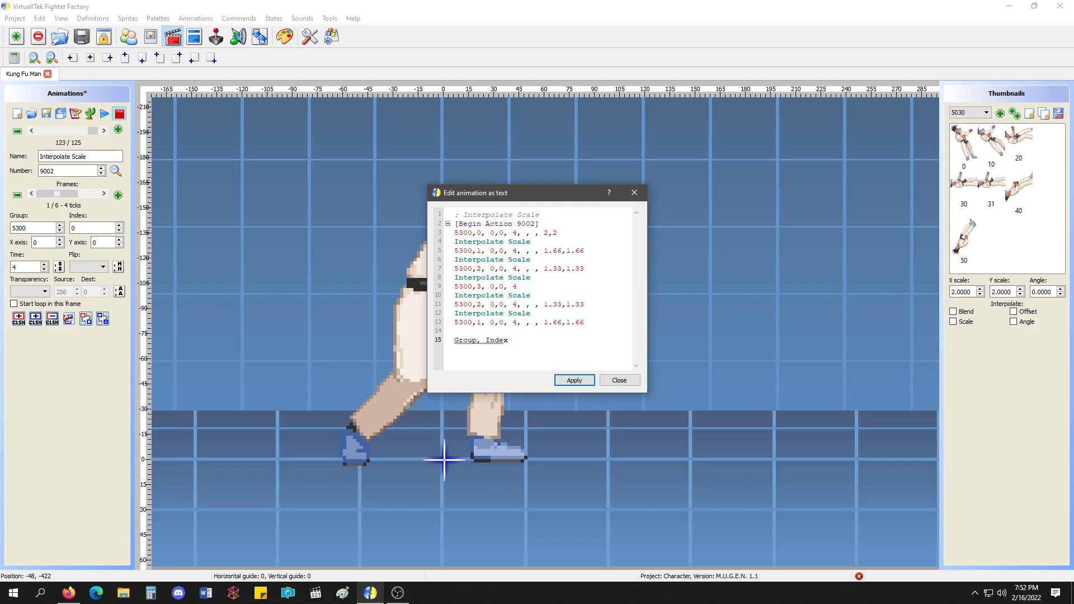
{"action": "type", "text": ", X Postion, "}
{"action": "type", "text": "Y Pos"}
{"action": "type", "text": "ition, Time, "}
{"action": "type", "text": "Transparency"}
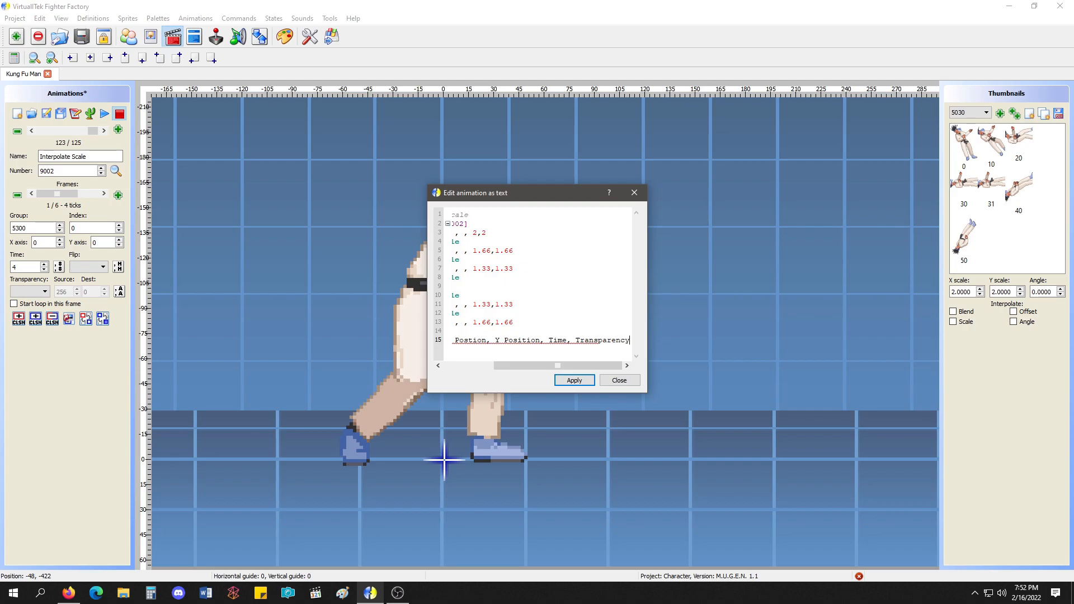
Extend the field list with "X Postion, Y Position, Time, Transparency, Flip,".
{"action": "left_click_drag", "start_coordinate": [602, 366], "coordinate": [654, 340]}
{"action": "type", "text": ", "}
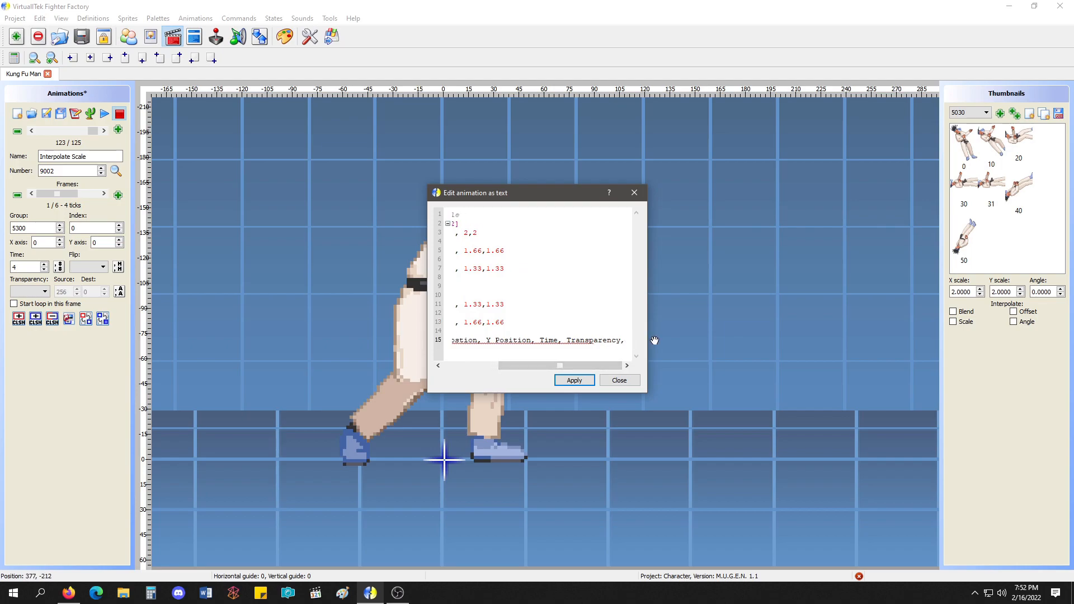
{"action": "type", "text": "Flip,"}
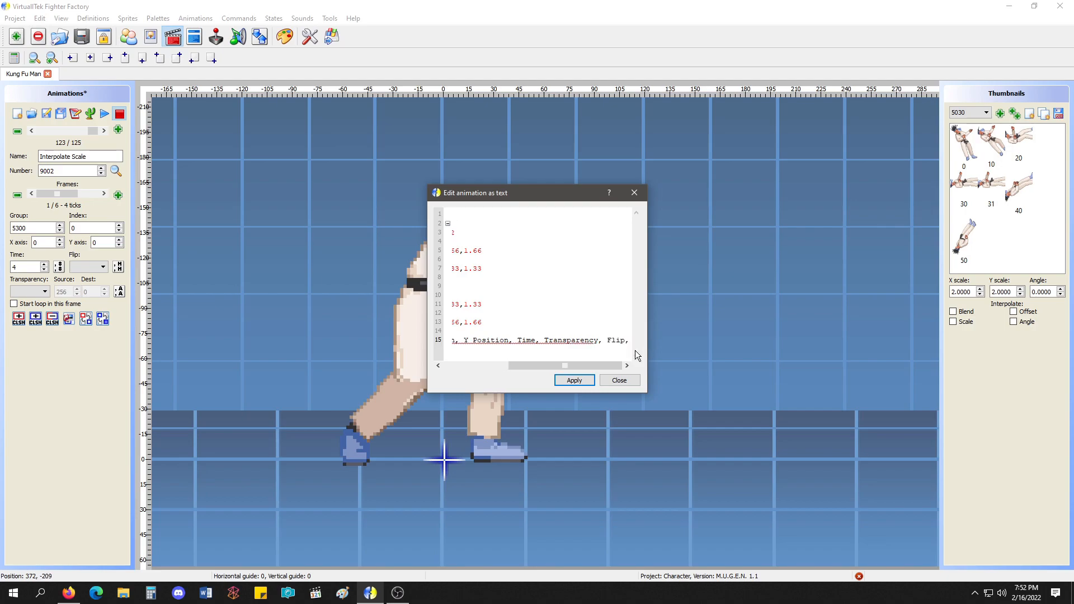
Cut the field list out of the animation text and paste it into a new blank Word document.
{"action": "left_click_drag", "start_coordinate": [631, 345], "coordinate": [407, 342]}
{"action": "key", "text": "BackSpace"}
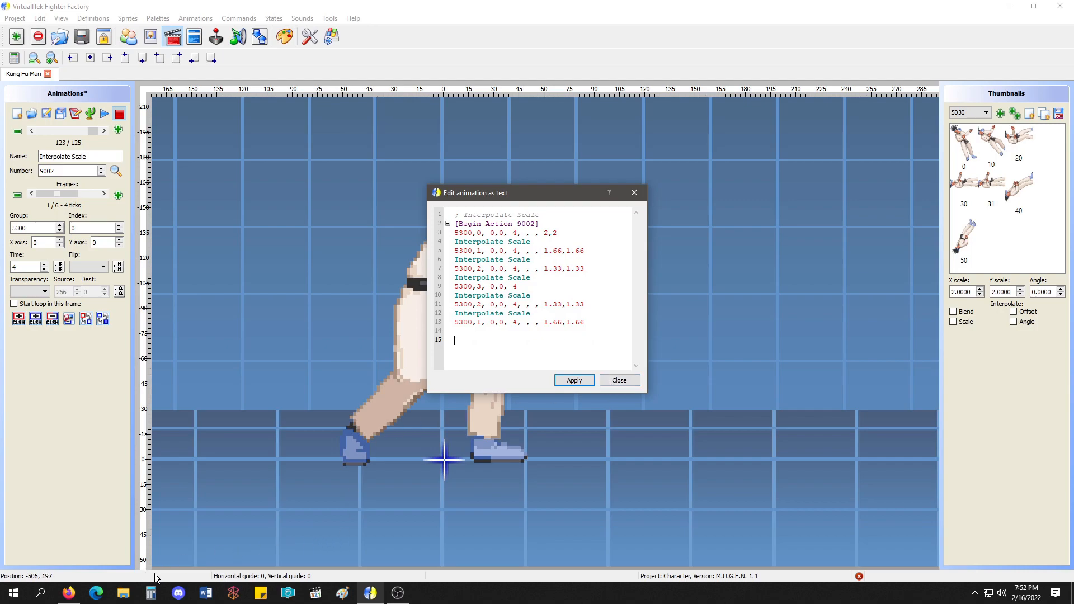
{"action": "left_click", "coordinate": [200, 594]}
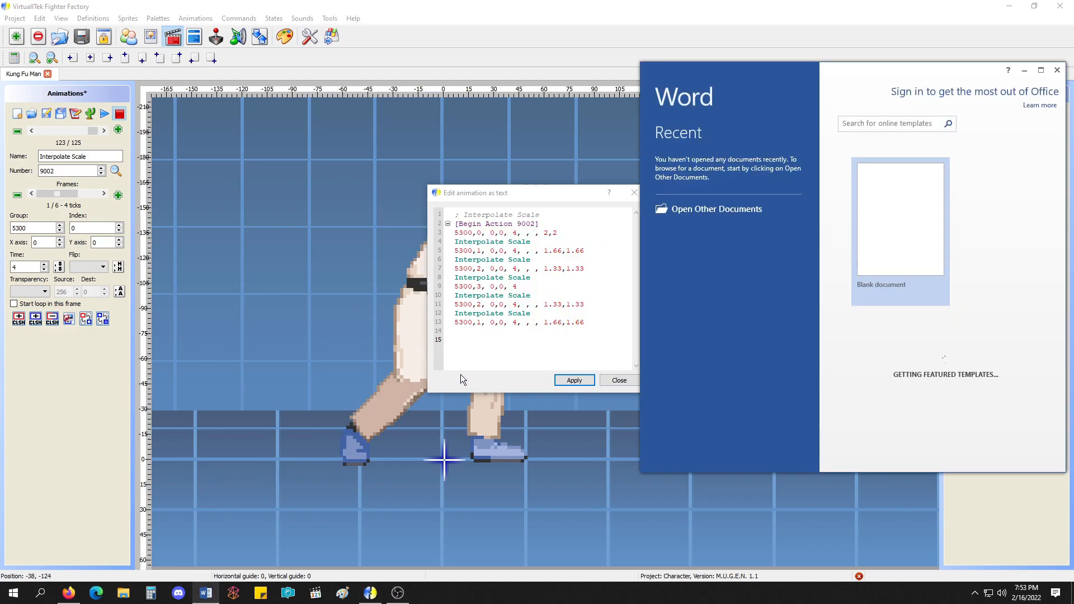
{"action": "left_click", "coordinate": [914, 200]}
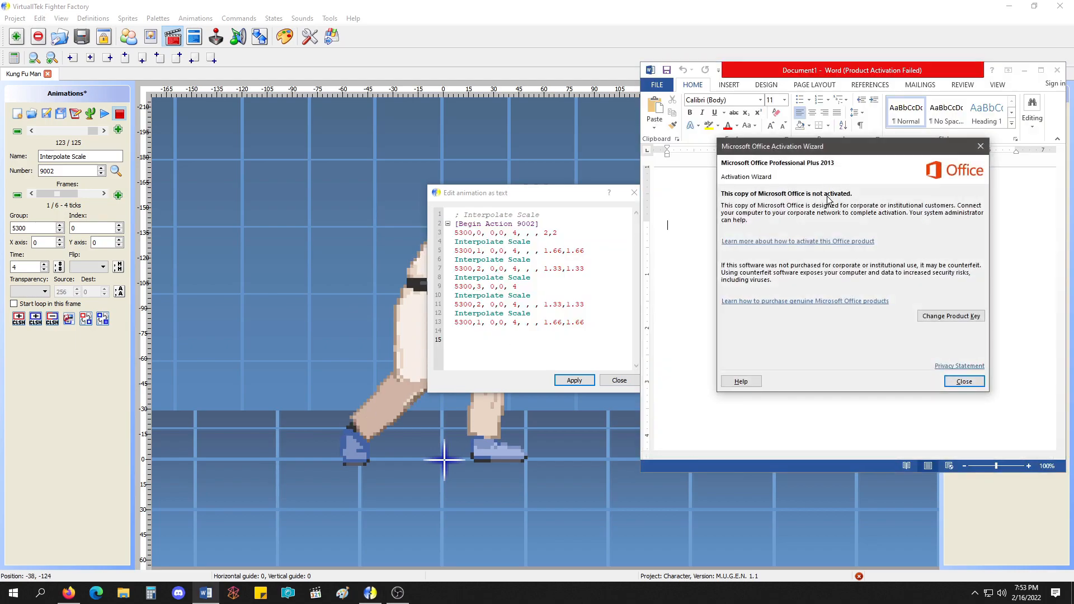
{"action": "left_click", "coordinate": [963, 380]}
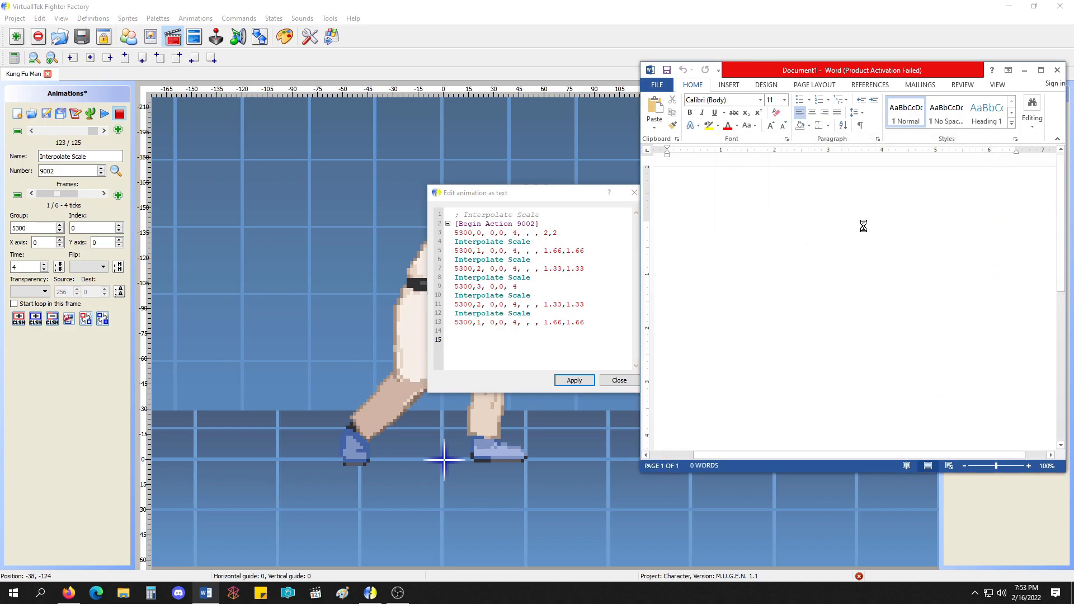
{"action": "type", "text": "Group, Index, X Postion, Y Position, Time, Transparency, Flip,"}
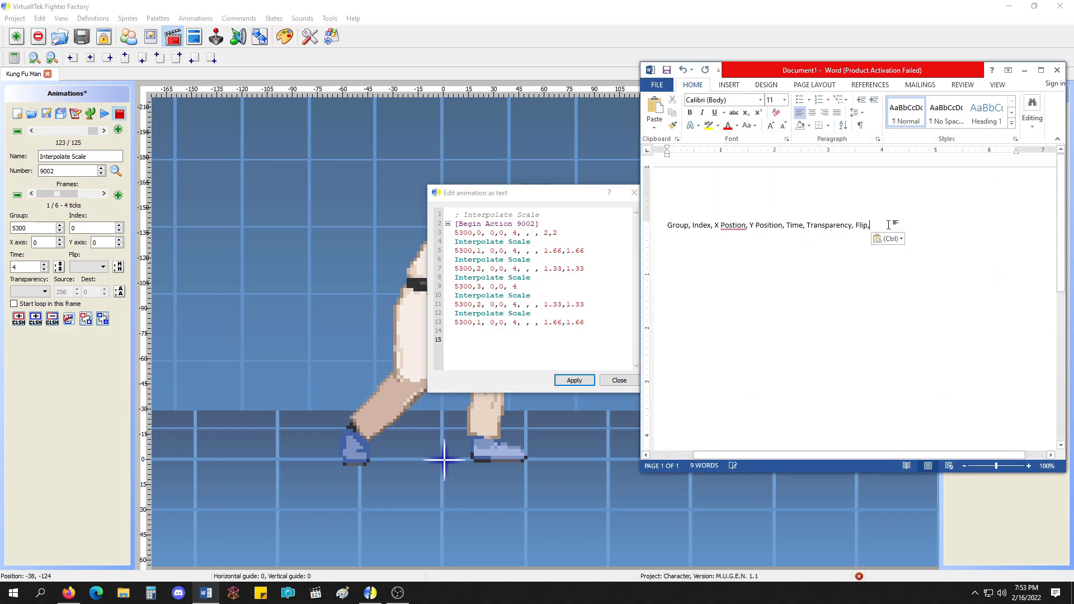
Complete the field list with "X Scale, Y Scale, Angle".
{"action": "type", "text": "Xscale, Y Scale"}
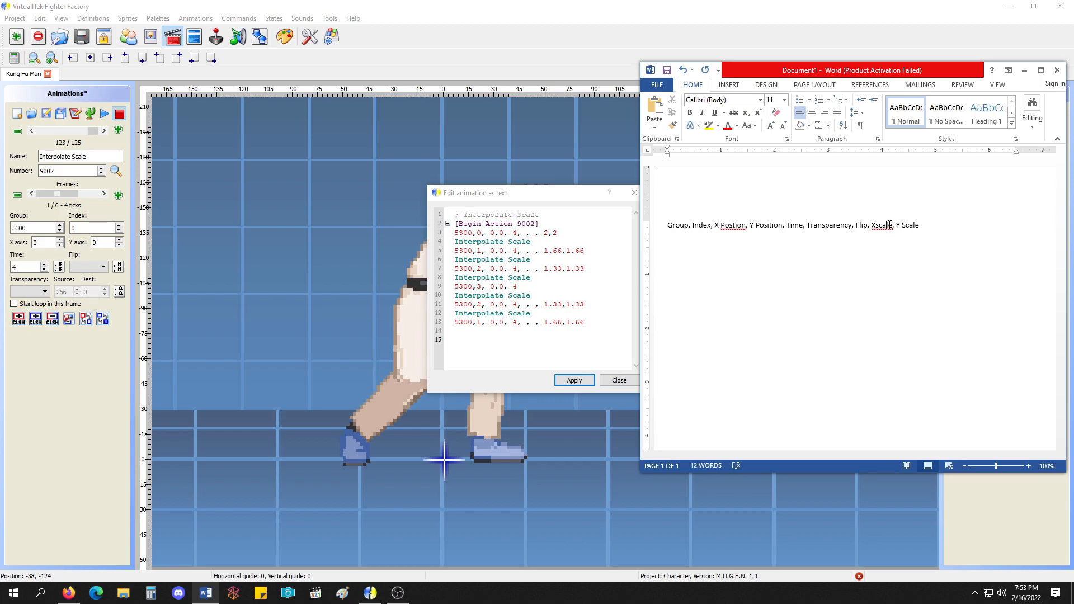
{"action": "key", "text": "Right"}
{"action": "key", "text": "Right"}
{"action": "key", "text": "Right"}
{"action": "key", "text": "Right"}
{"action": "key", "text": "Right"}
{"action": "key", "text": "Right"}
{"action": "key", "text": "Right"}
{"action": "key", "text": "Delete"}
{"action": "type", "text": "Scale, Angle"}
Enlarge the whole field list to 20 pt and maximize the Word window.
{"action": "left_click_drag", "start_coordinate": [940, 224], "coordinate": [665, 225]}
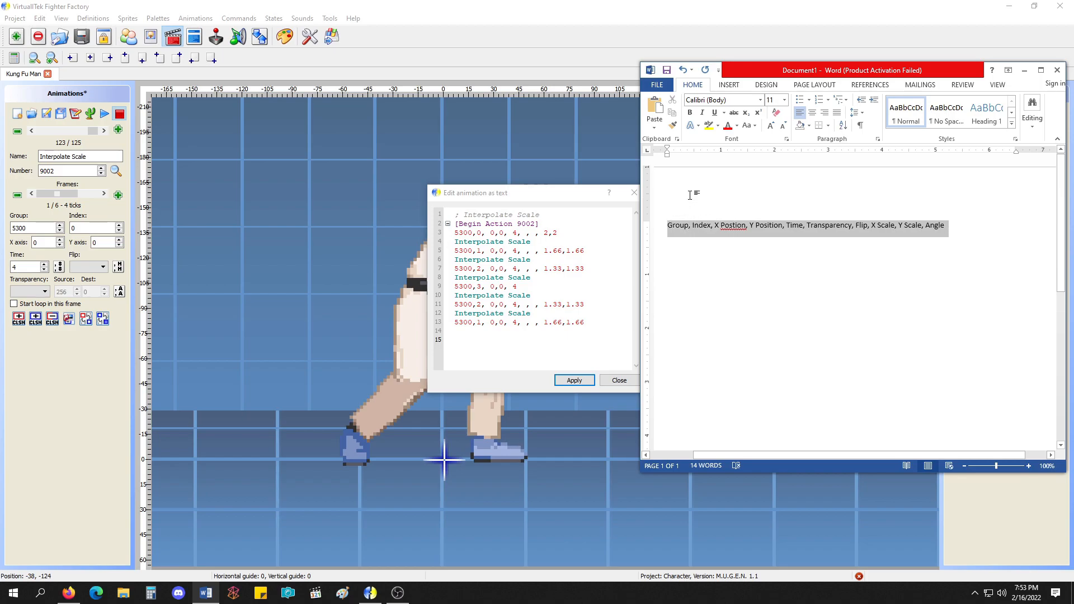
{"action": "left_click", "coordinate": [770, 125]}
{"action": "left_click", "coordinate": [769, 126]}
{"action": "left_click", "coordinate": [769, 126]}
{"action": "left_click", "coordinate": [770, 125]}
{"action": "left_click", "coordinate": [769, 125]}
{"action": "left_click", "coordinate": [1041, 70]}
{"action": "left_click", "coordinate": [540, 206]}
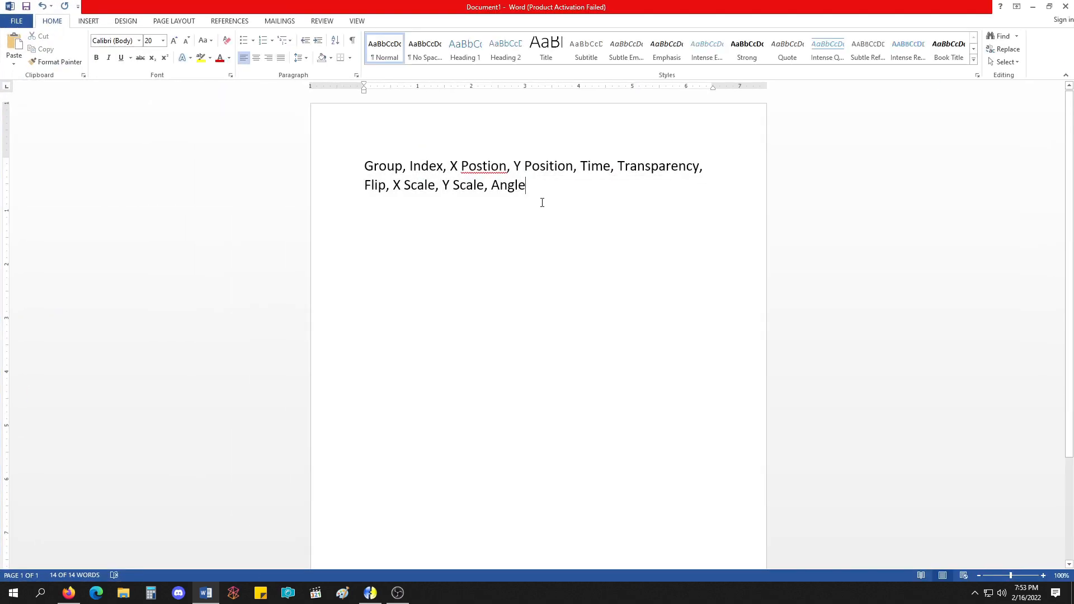
Switch the page to landscape orientation and reduce the field list's font size to 18 pt so it fits on one line.
{"action": "triple_click", "coordinate": [336, 164]}
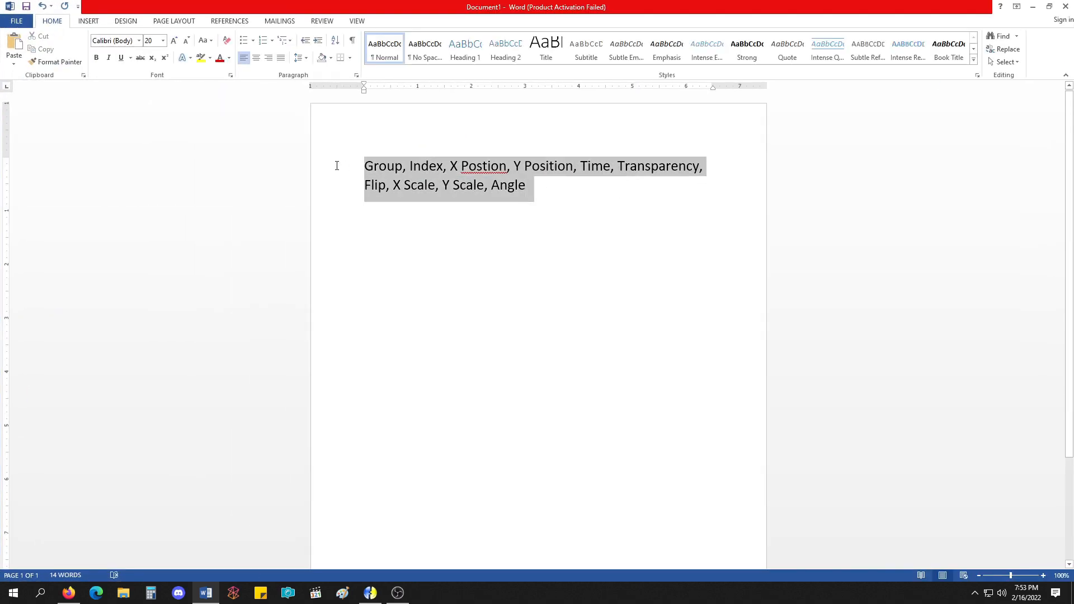
{"action": "left_click", "coordinate": [158, 22]}
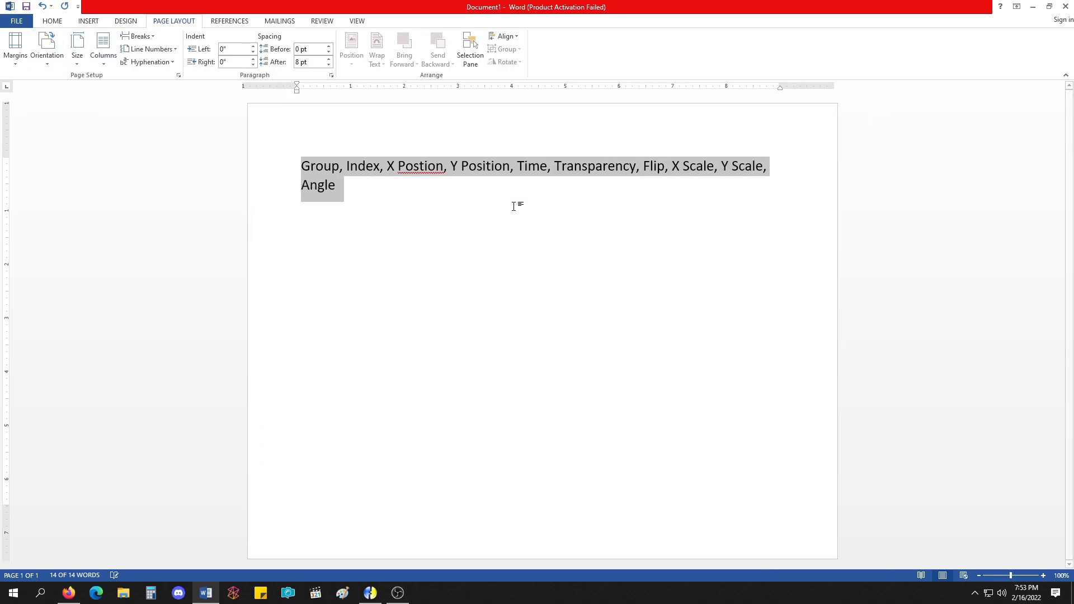
{"action": "left_click", "coordinate": [467, 196]}
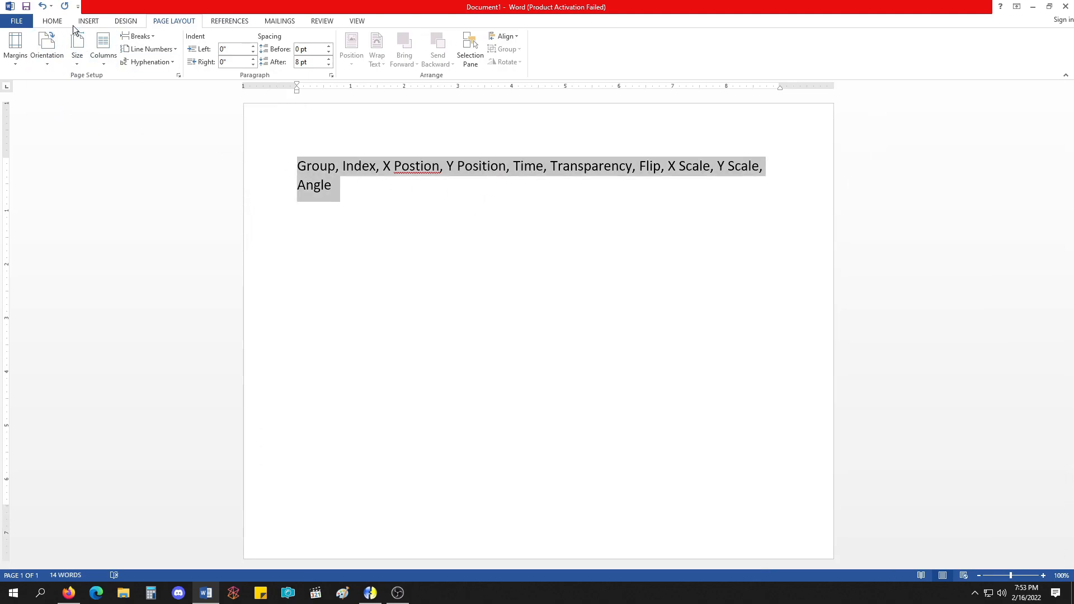
{"action": "left_click", "coordinate": [66, 22]}
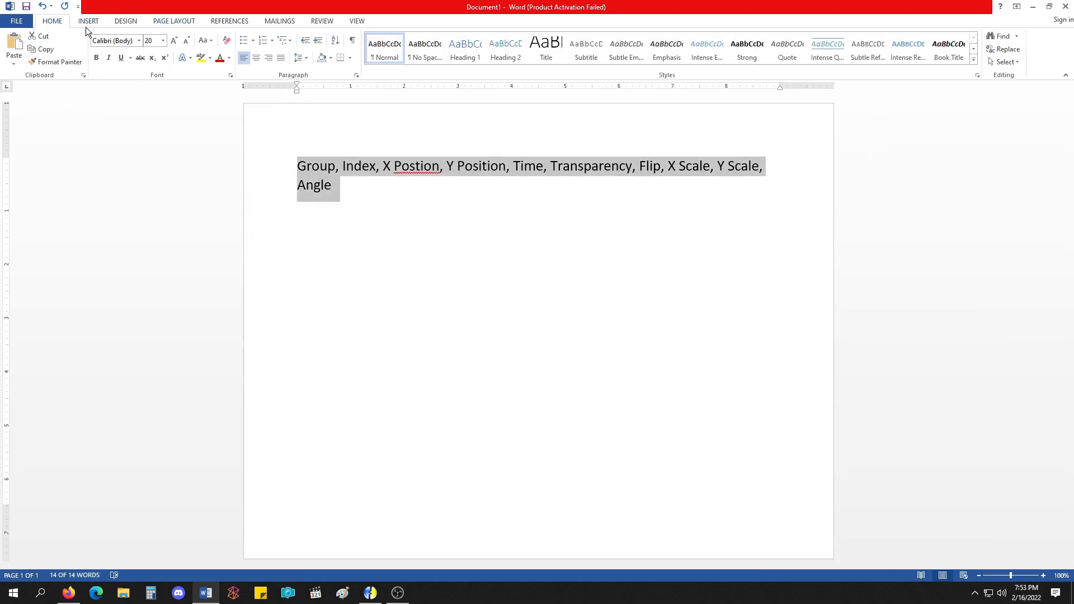
{"action": "left_click", "coordinate": [187, 40]}
{"action": "left_click", "coordinate": [419, 166]}
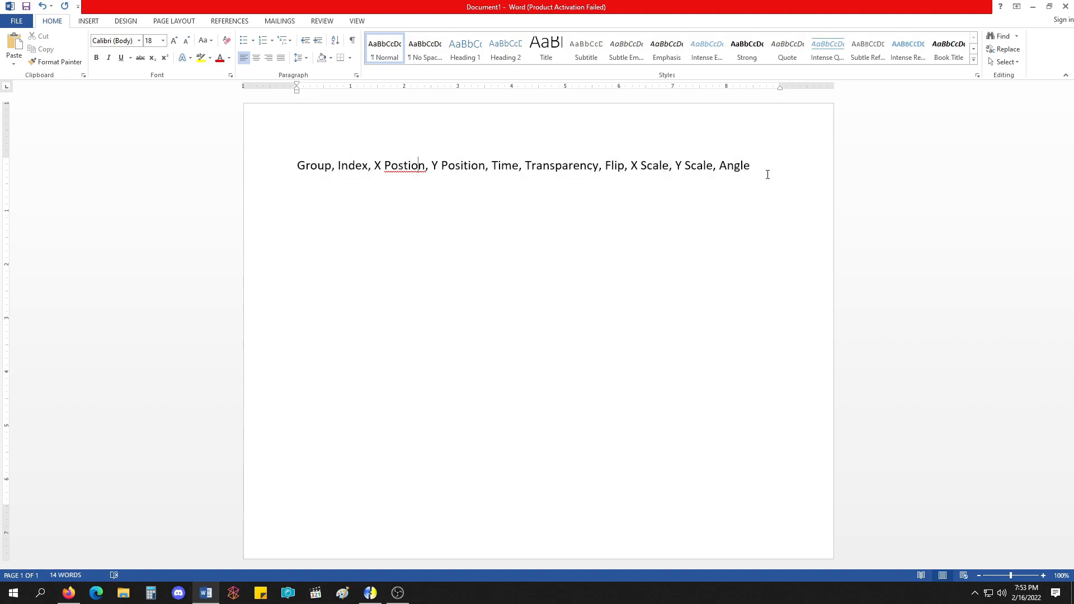
Start a line of example values below the field list with "0,0,0,0," for group, index and both positions.
{"action": "key", "text": "Return"}
{"action": "key", "text": "Return"}
{"action": "type", "text": "0"}
{"action": "key", "text": "BackSpace"}
{"action": "type", "text": "0"}
{"action": "type", "text": ",0"}
{"action": "type", "text": ",90"}
{"action": "key", "text": "BackSpace"}
Complete the example line with time, scale and angle values so it reads "0,0,0,0,10,,1,1,0".
{"action": "key", "text": "BackSpace"}
{"action": "type", "text": "0,0,10"}
{"action": "key", "text": "BackSpace"}
{"action": "key", "text": "BackSpace"}
{"action": "type", "text": ",10,"}
{"action": "type", "text": ",1,1,0"}
{"action": "left_click_drag", "start_coordinate": [385, 212], "coordinate": [352, 212]}
{"action": "key", "text": "ctrl+c"}
{"action": "key", "text": "BackSpace"}
{"action": "key", "text": "ctrl+v"}
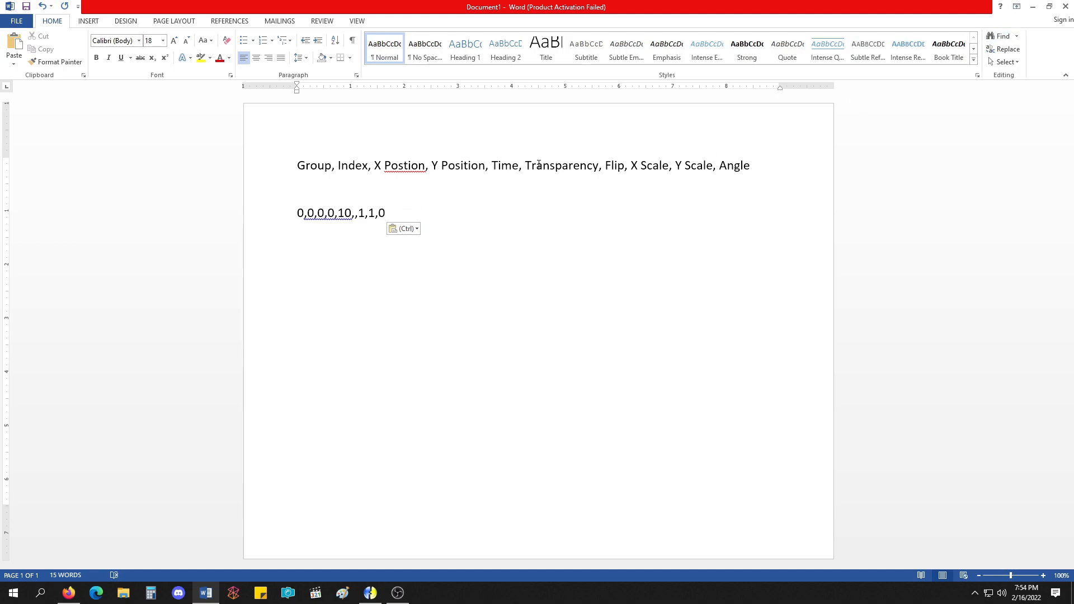
Return to Fighter Factory, examine the index and scale values in the Interpolate Scale text, and close it without applying.
{"action": "left_click", "coordinate": [1033, 6]}
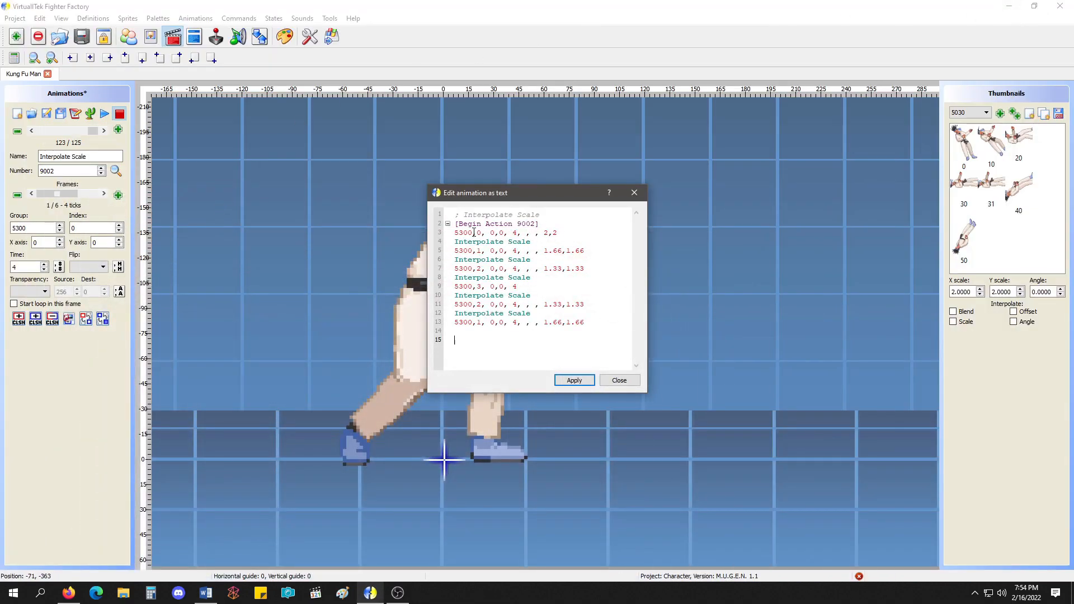
{"action": "mouse_move", "coordinate": [475, 232]}
{"action": "left_mouse_down"}
{"action": "mouse_move", "coordinate": [448, 233]}
{"action": "mouse_move", "coordinate": [480, 233]}
{"action": "left_mouse_up"}
{"action": "left_click", "coordinate": [480, 233]}
{"action": "left_click_drag", "start_coordinate": [542, 233], "coordinate": [563, 268]}
{"action": "left_click", "coordinate": [562, 252]}
{"action": "left_click", "coordinate": [605, 381]}
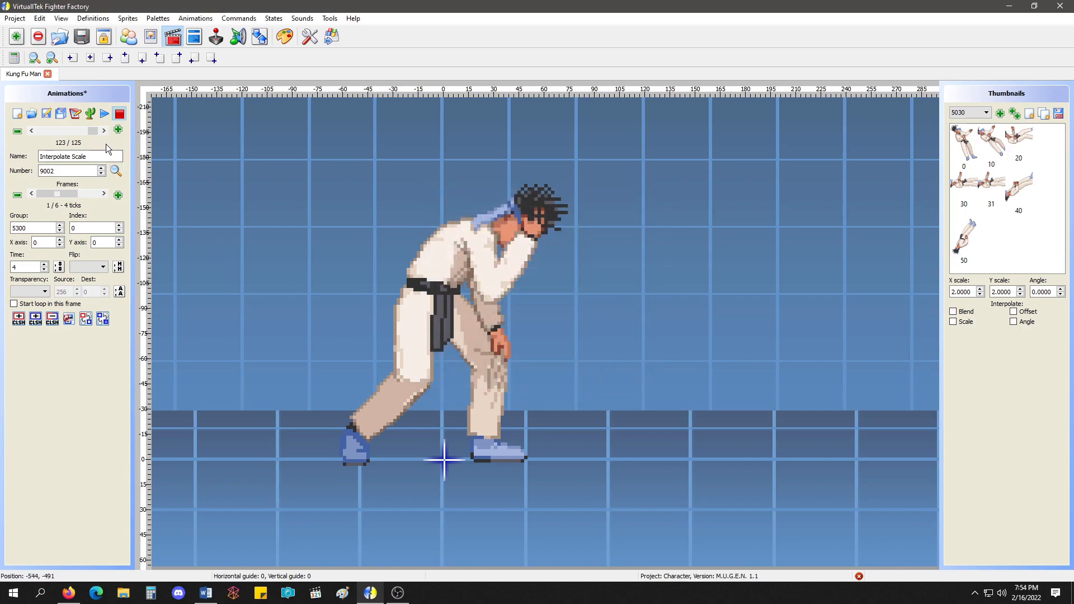
Preview Interpolate Scale with its existing timing and with the time of all frames set to 1 and to 10.
{"action": "left_click", "coordinate": [105, 115]}
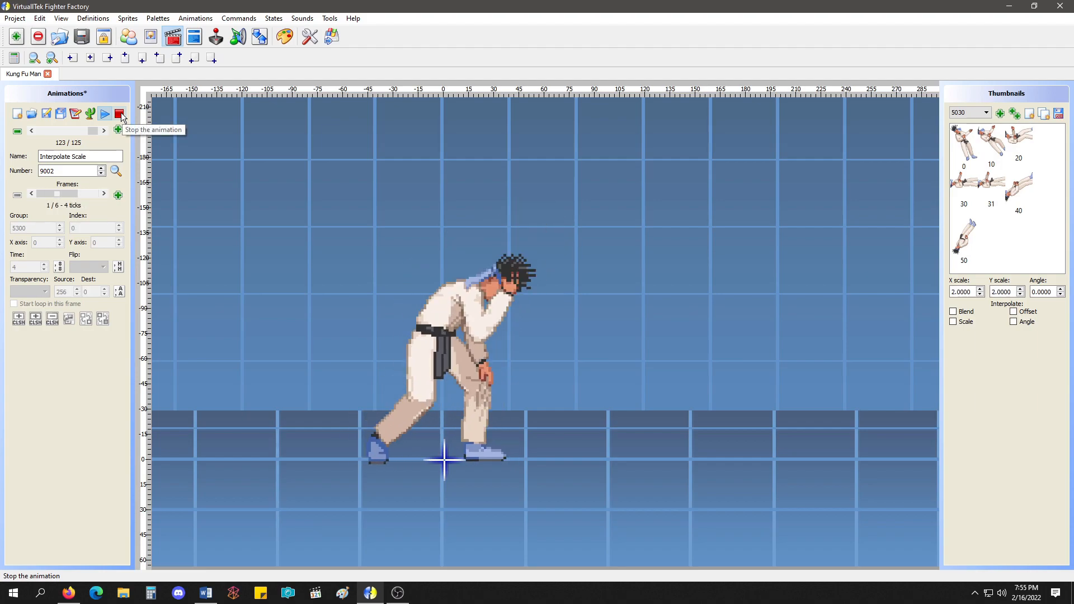
{"action": "left_click", "coordinate": [120, 114]}
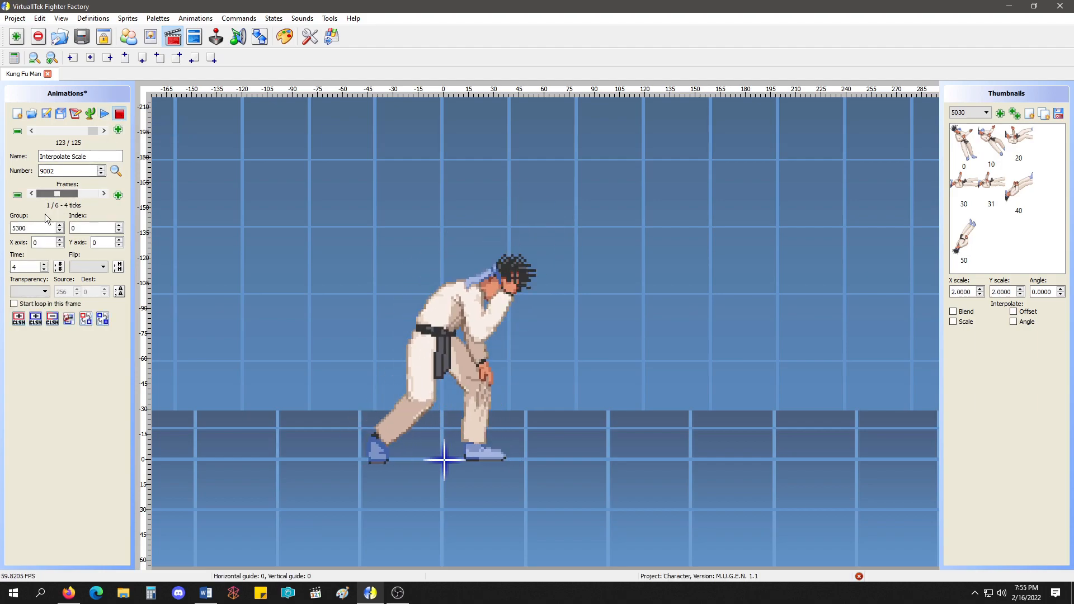
{"action": "double_click", "coordinate": [23, 267]}
{"action": "type", "text": "1"}
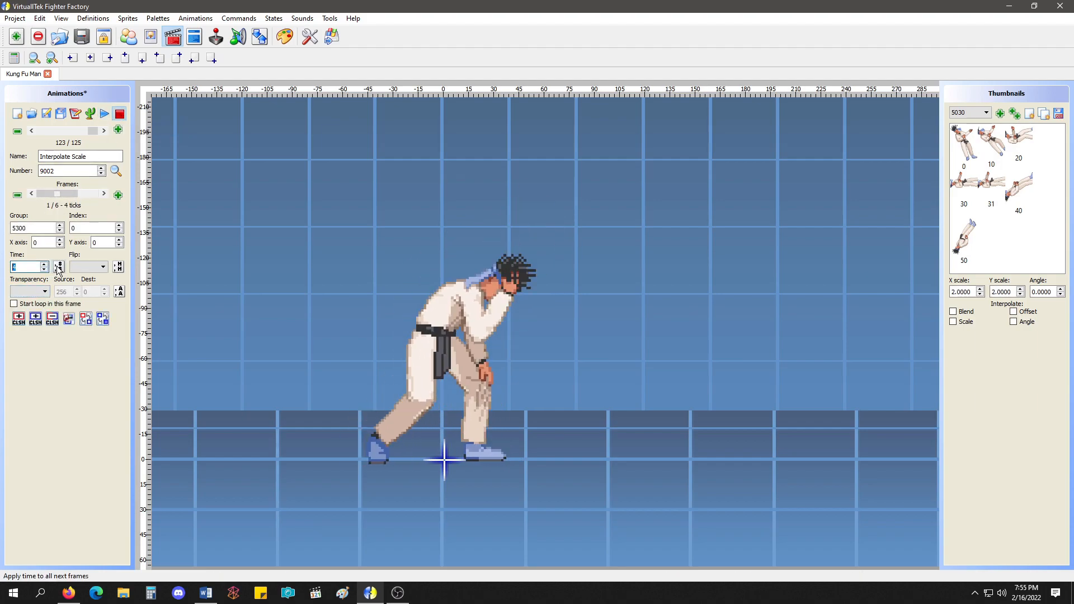
{"action": "left_click", "coordinate": [106, 113]}
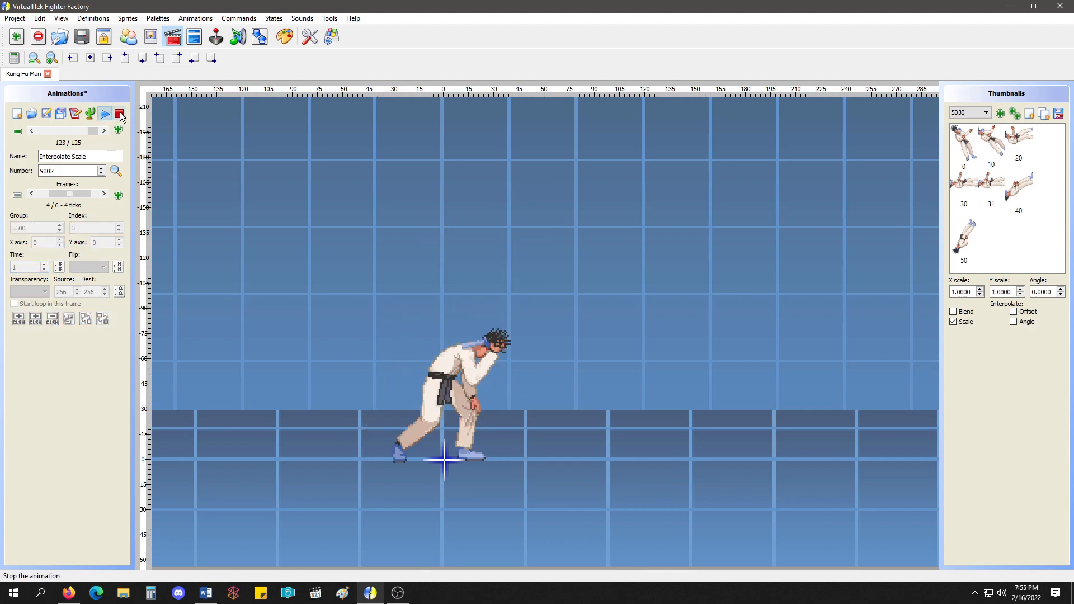
{"action": "left_click", "coordinate": [119, 114]}
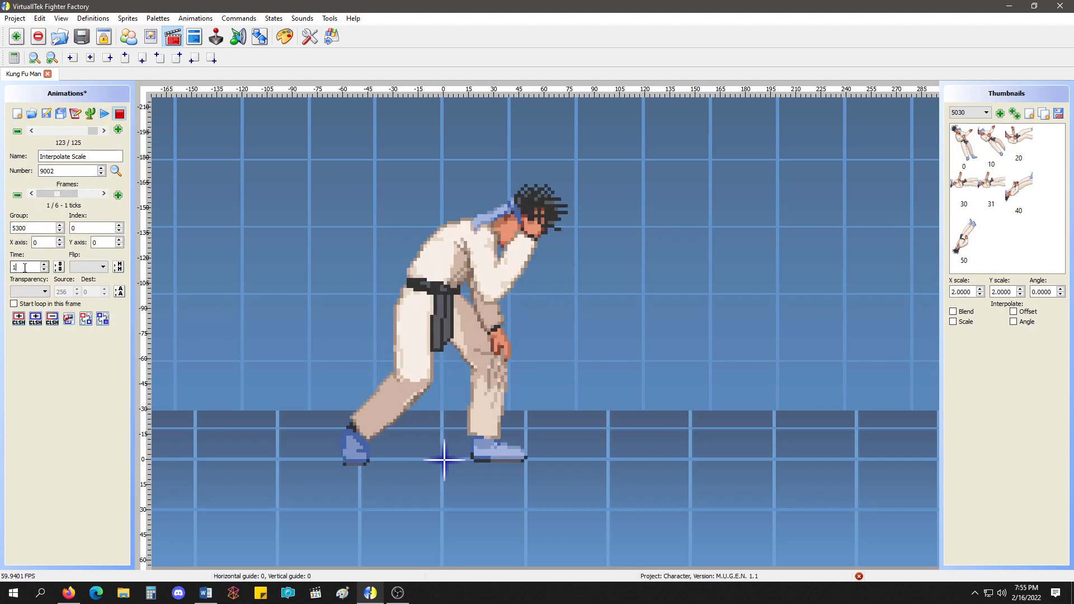
{"action": "left_click", "coordinate": [105, 114]}
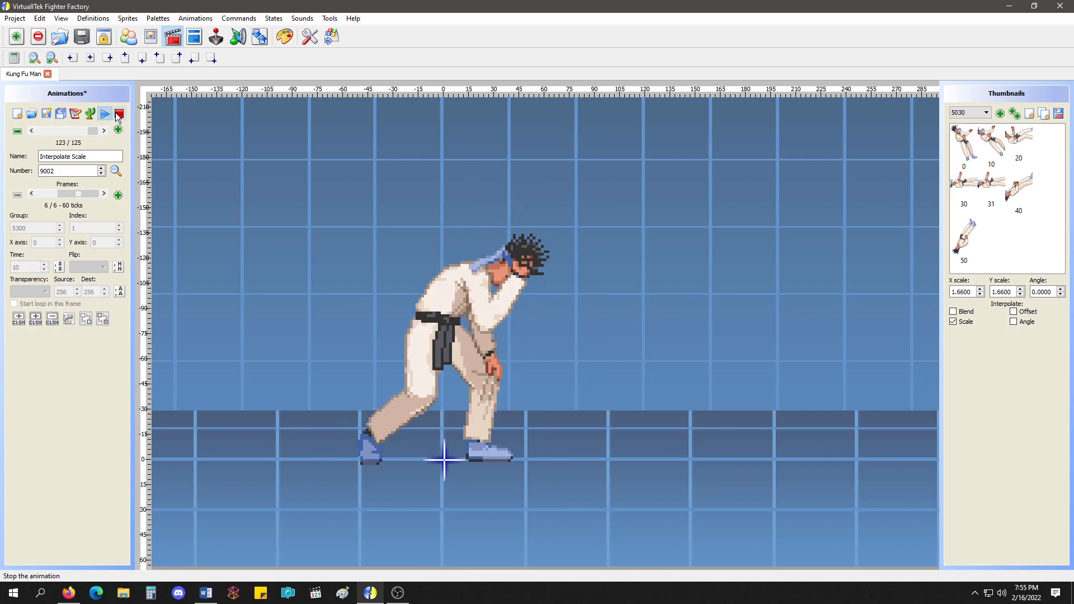
{"action": "left_click", "coordinate": [119, 114]}
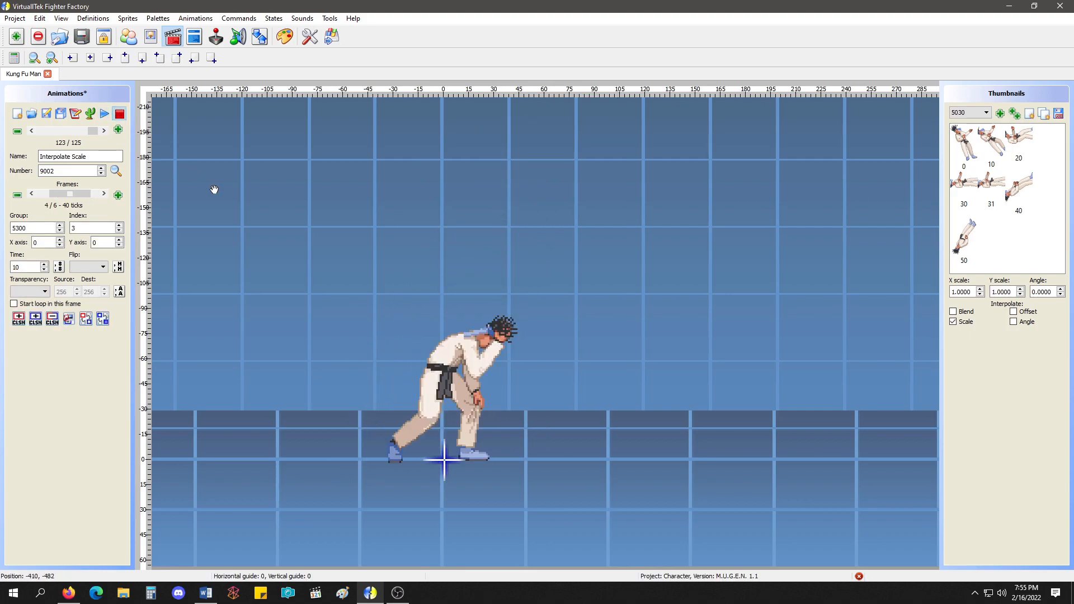
Set the time of all Interpolate Scale frames to 30 starting from frame 1, play the animation and stop it.
{"action": "scroll", "coordinate": [214, 187], "scroll_direction": "down", "scroll_amount": 3}
{"action": "left_click_drag", "start_coordinate": [28, 267], "coordinate": [1, 274]}
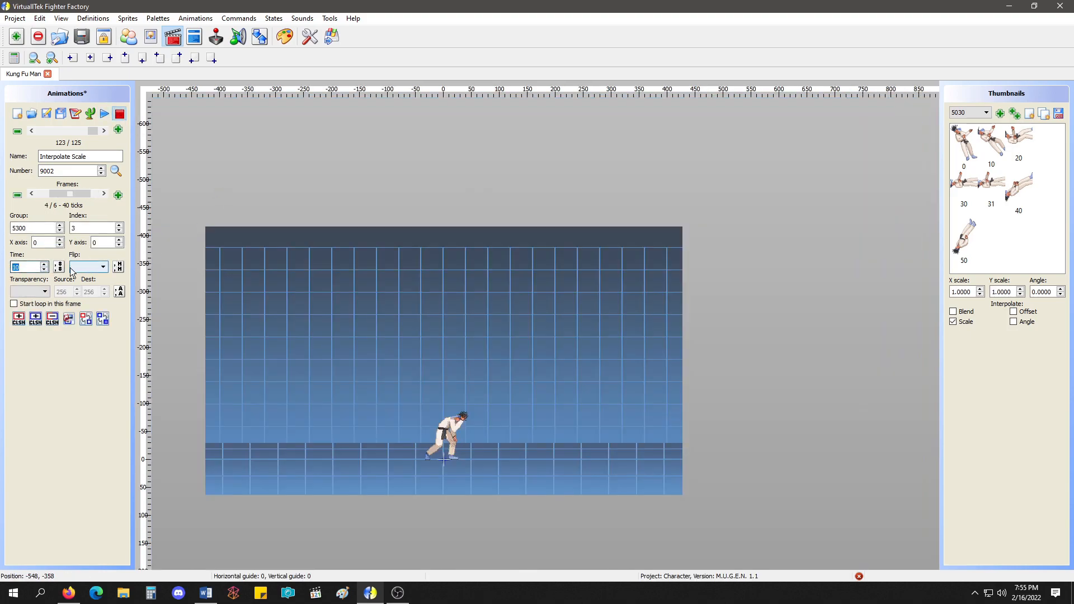
{"action": "left_click", "coordinate": [59, 268]}
{"action": "left_click_drag", "start_coordinate": [73, 195], "coordinate": [35, 198]}
{"action": "double_click", "coordinate": [25, 267]}
{"action": "type", "text": "30"}
{"action": "left_click", "coordinate": [59, 267]}
{"action": "left_click", "coordinate": [105, 115]}
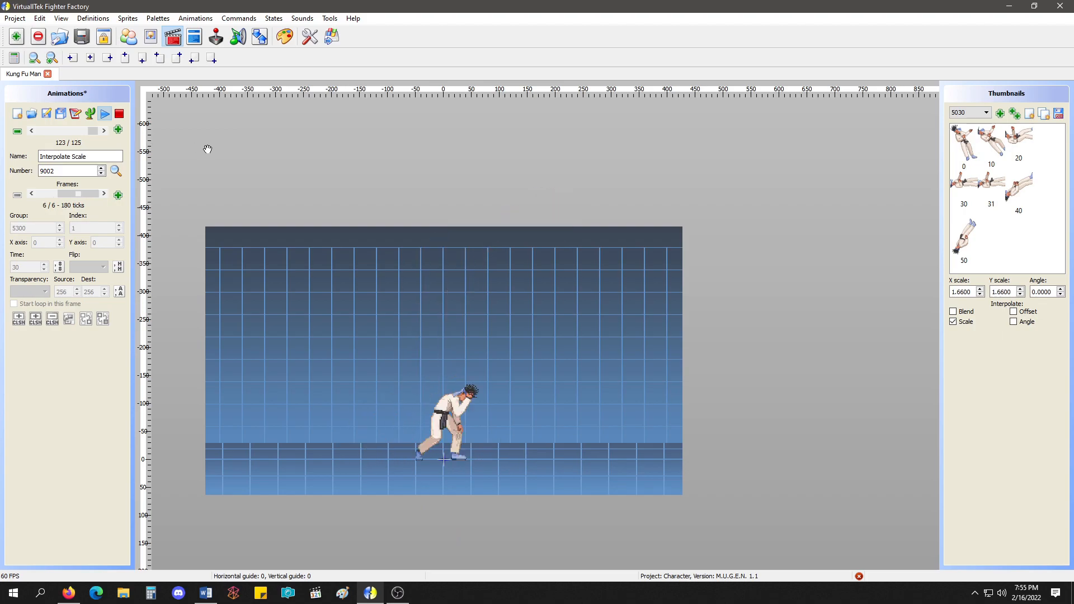
{"action": "left_click", "coordinate": [123, 117]}
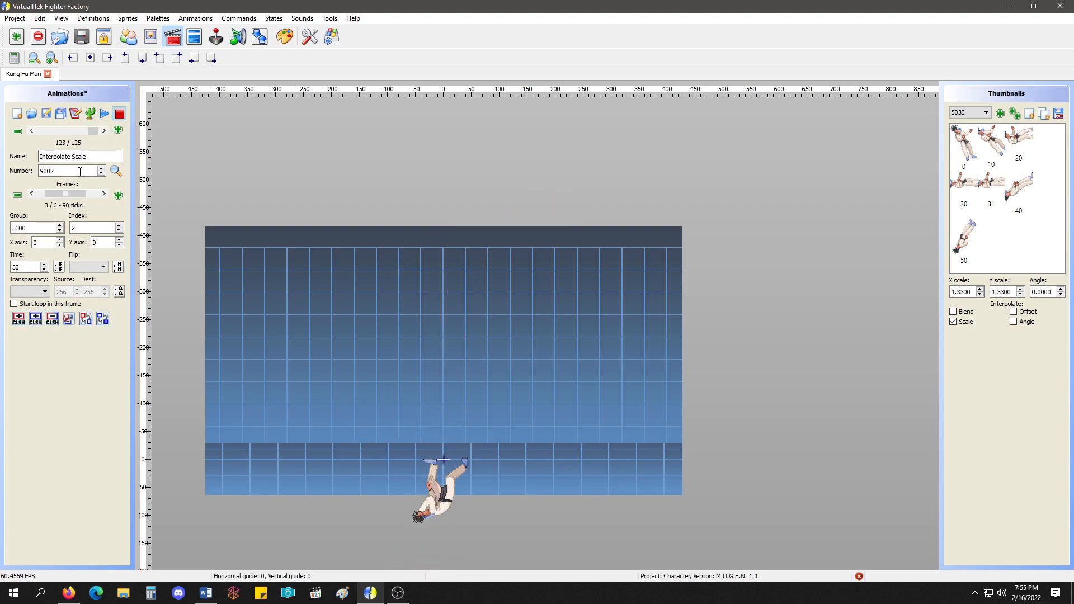
Set the time of all Interpolate Scale frames to 4 starting from frame 1, save the animations, and preview the result.
{"action": "left_click", "coordinate": [71, 193]}
{"action": "double_click", "coordinate": [25, 267]}
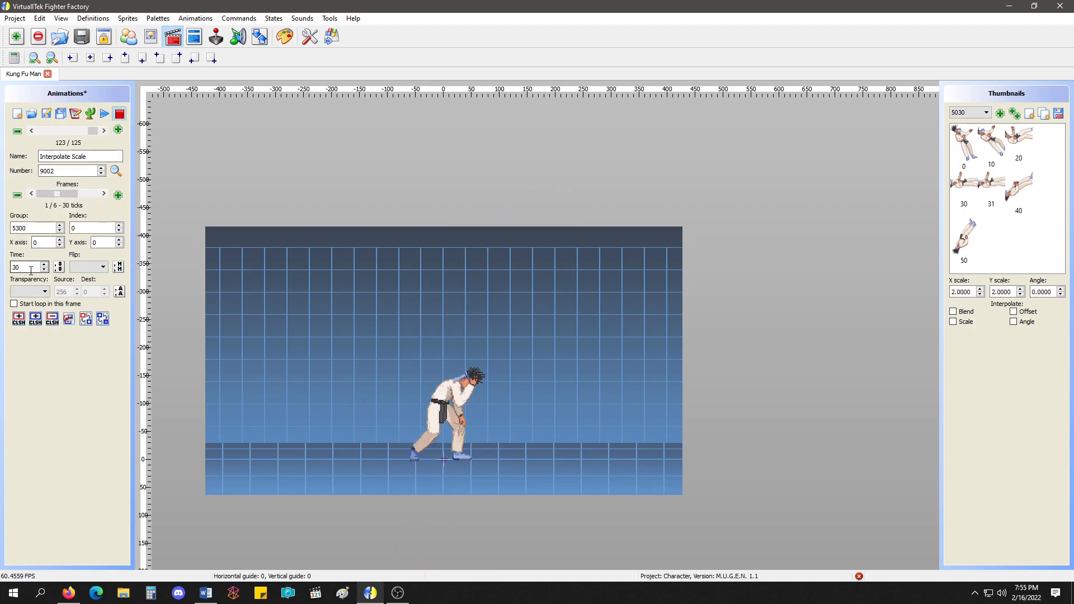
{"action": "type", "text": "4"}
{"action": "left_click", "coordinate": [59, 267]}
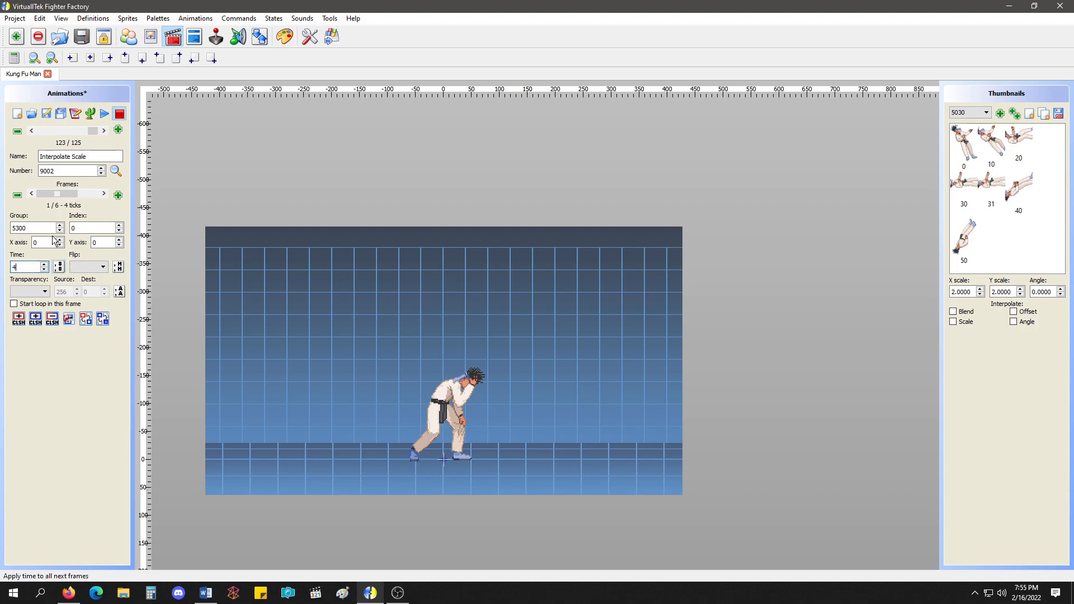
{"action": "left_click", "coordinate": [46, 114]}
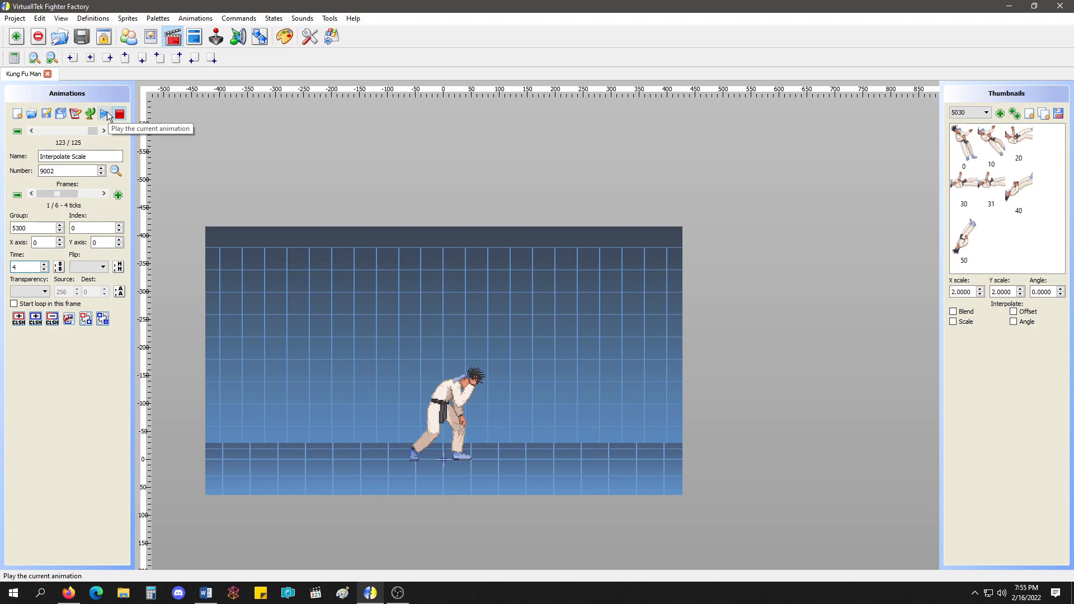
{"action": "left_click", "coordinate": [106, 112]}
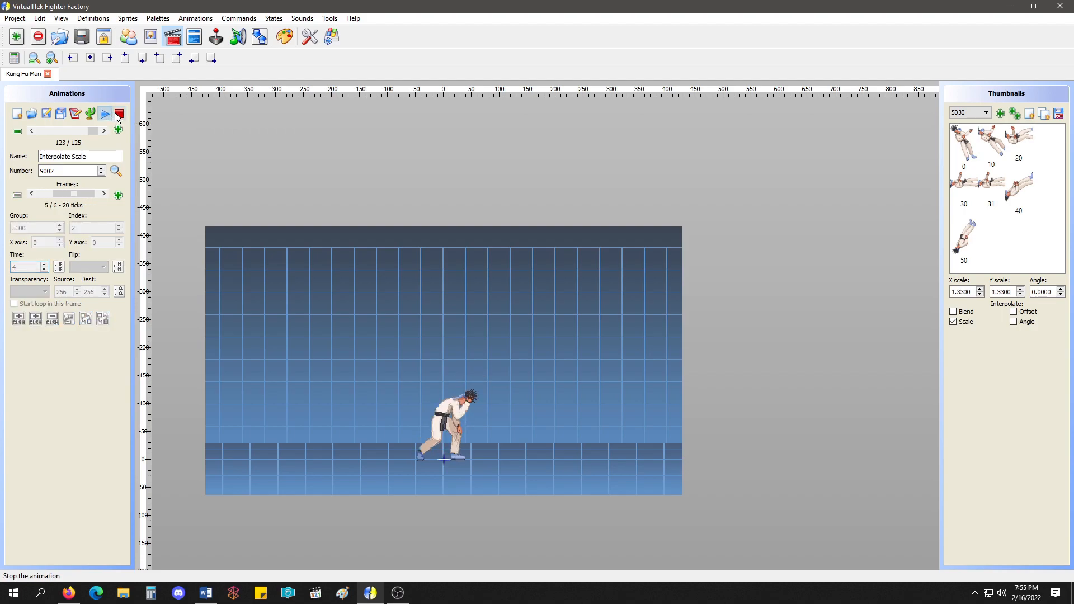
{"action": "scroll", "coordinate": [437, 361], "scroll_direction": "up", "scroll_amount": 1}
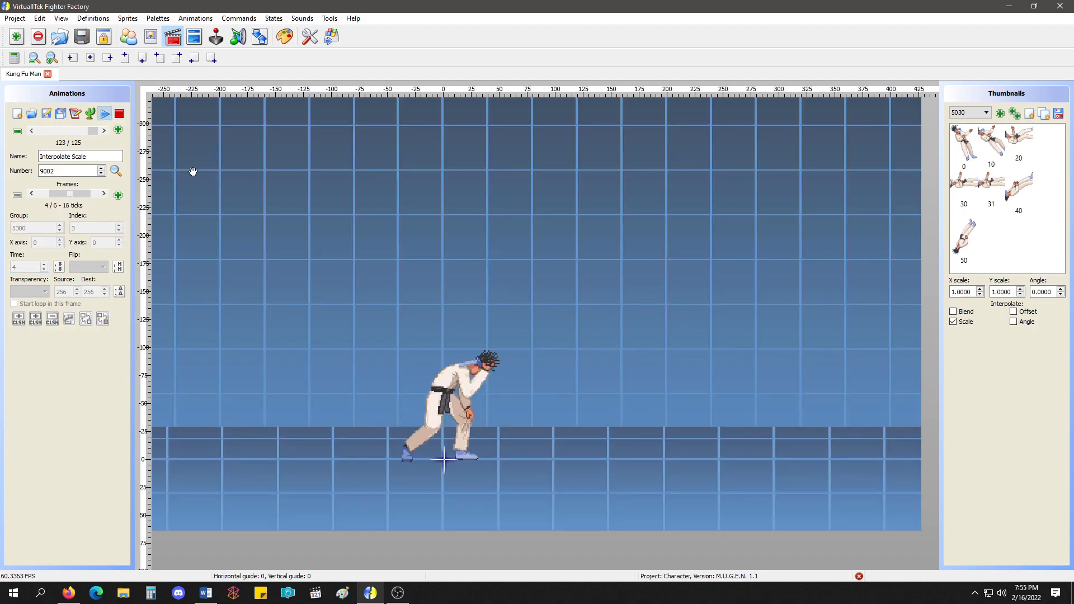
{"action": "left_click", "coordinate": [120, 114]}
Examine the Interpolate Scale lines between the frames in the animation's text and close it without applying.
{"action": "left_click", "coordinate": [77, 114]}
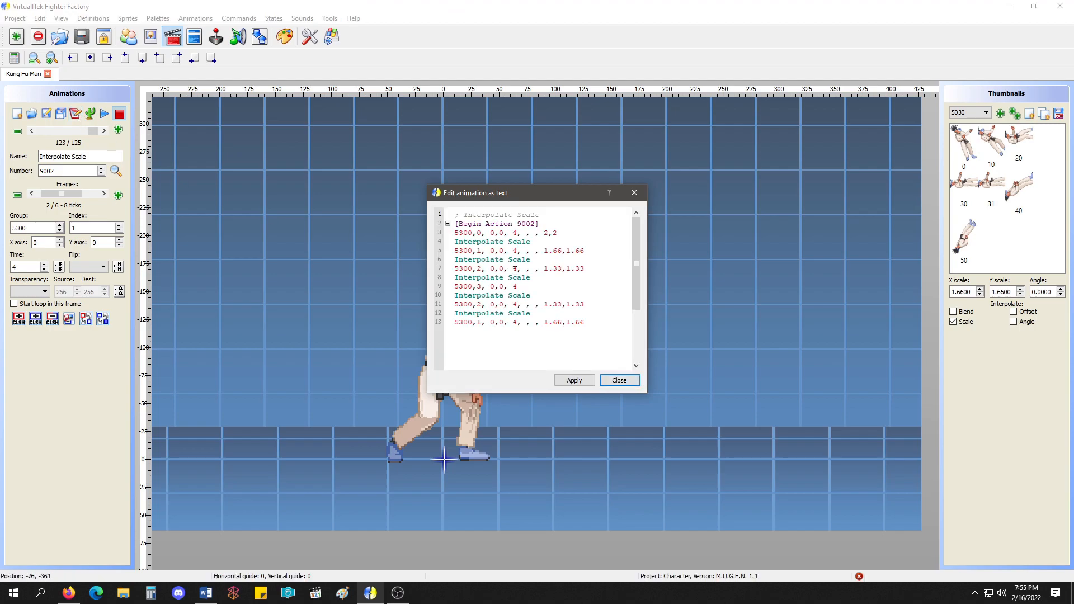
{"action": "left_click_drag", "start_coordinate": [531, 242], "coordinate": [457, 243]}
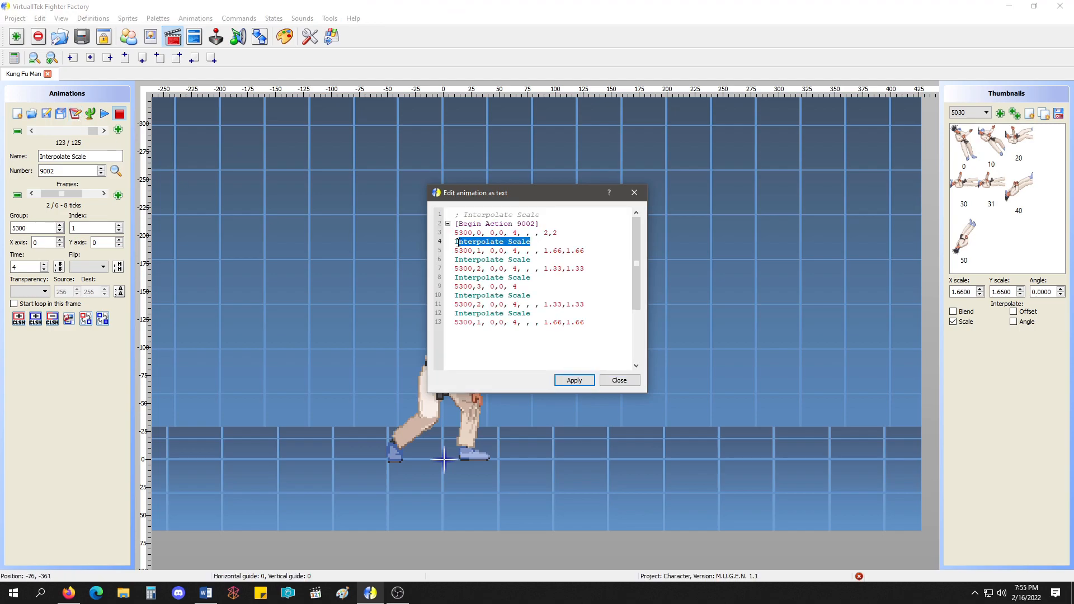
{"action": "left_click_drag", "start_coordinate": [545, 261], "coordinate": [486, 260]}
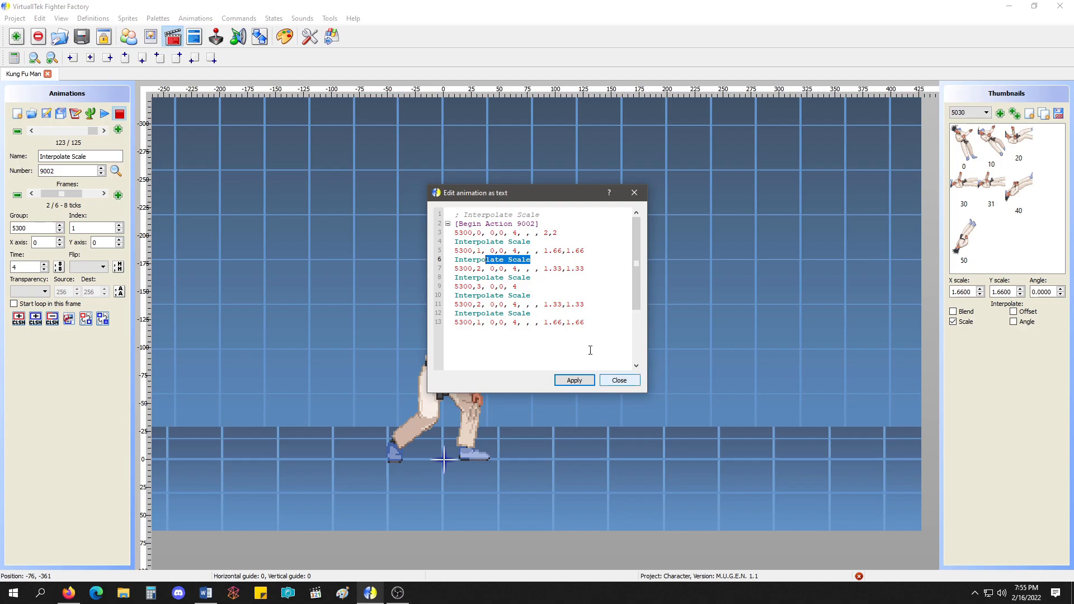
{"action": "left_click", "coordinate": [618, 381]}
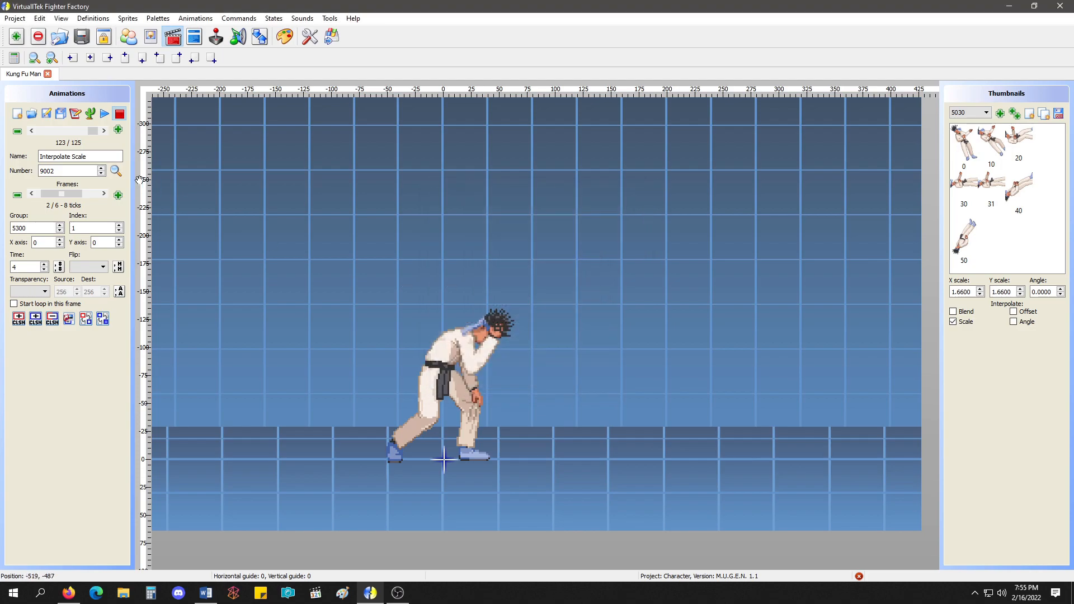
Go to the Interpolate Angle animation and add an angle value of 0 to its first frame line in the text, applying the change.
{"action": "left_click", "coordinate": [103, 131]}
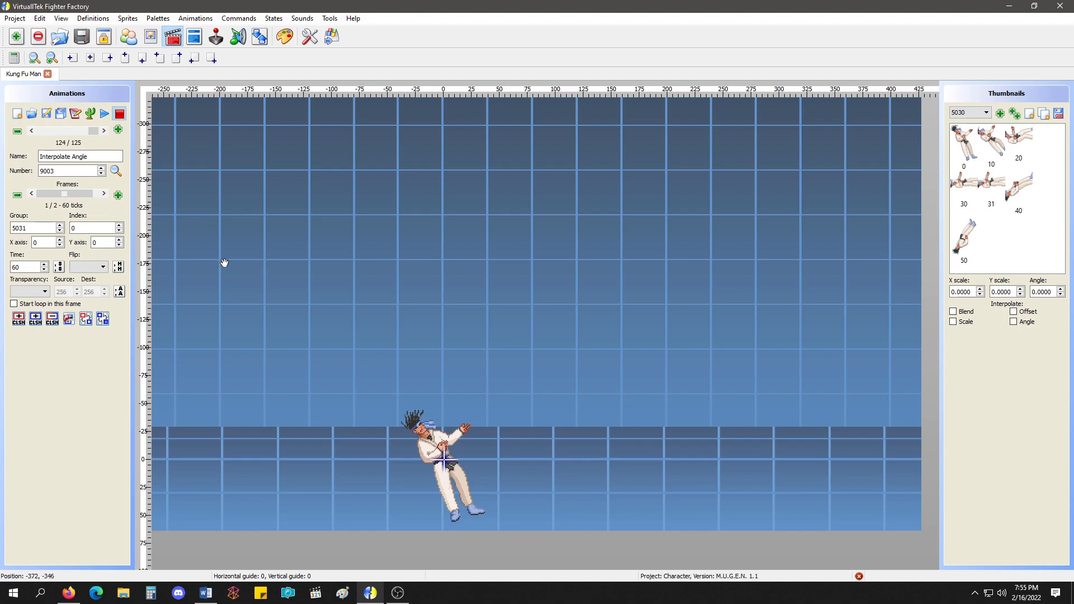
{"action": "left_click_drag", "start_coordinate": [229, 241], "coordinate": [238, 160]}
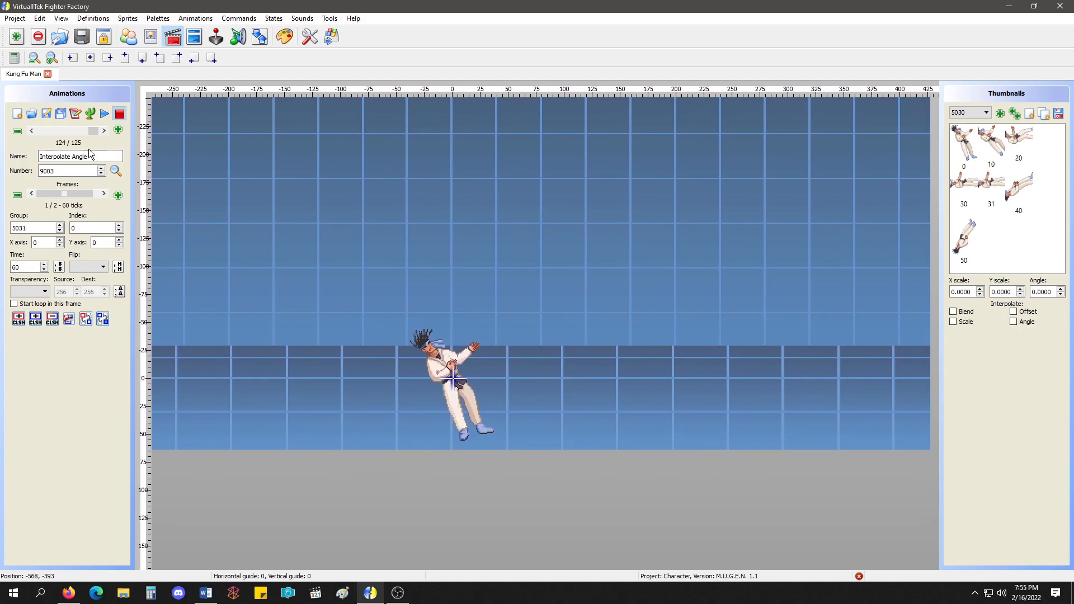
{"action": "left_click", "coordinate": [76, 115]}
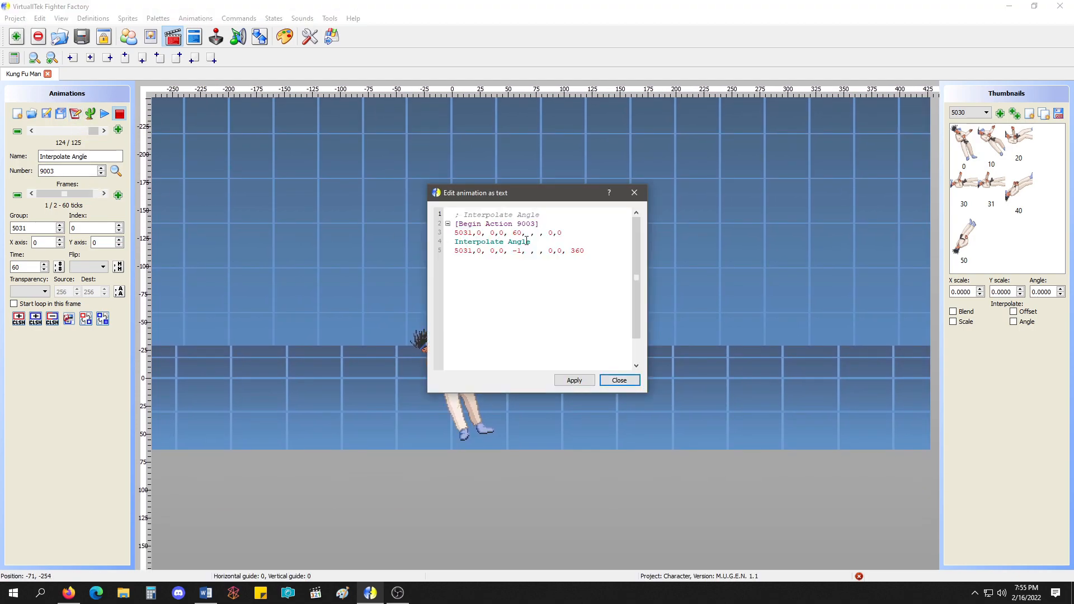
{"action": "left_click_drag", "start_coordinate": [513, 196], "coordinate": [704, 235]}
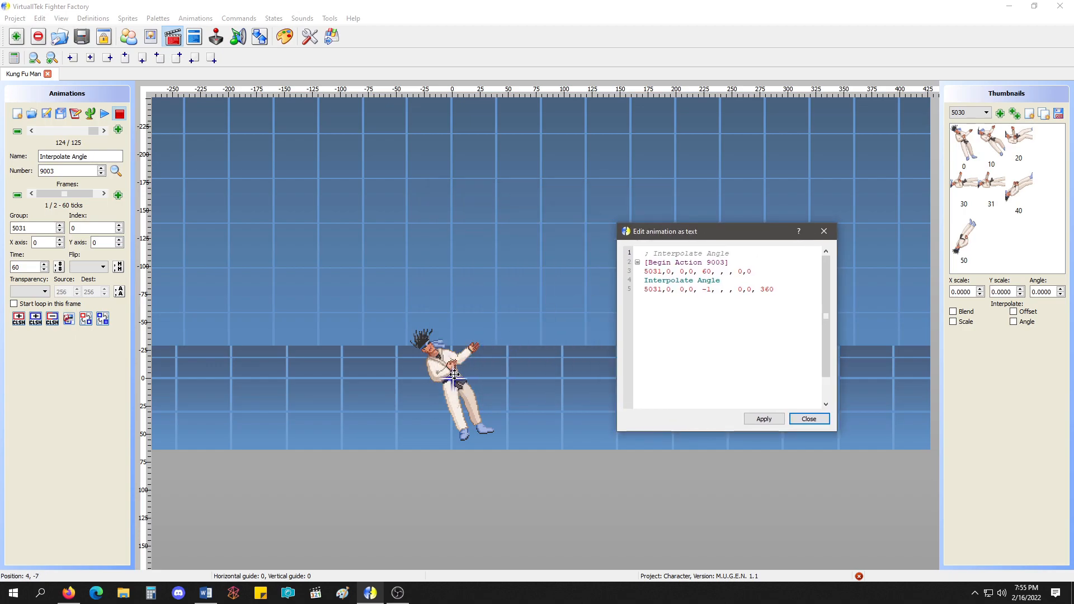
{"action": "double_click", "coordinate": [708, 272]}
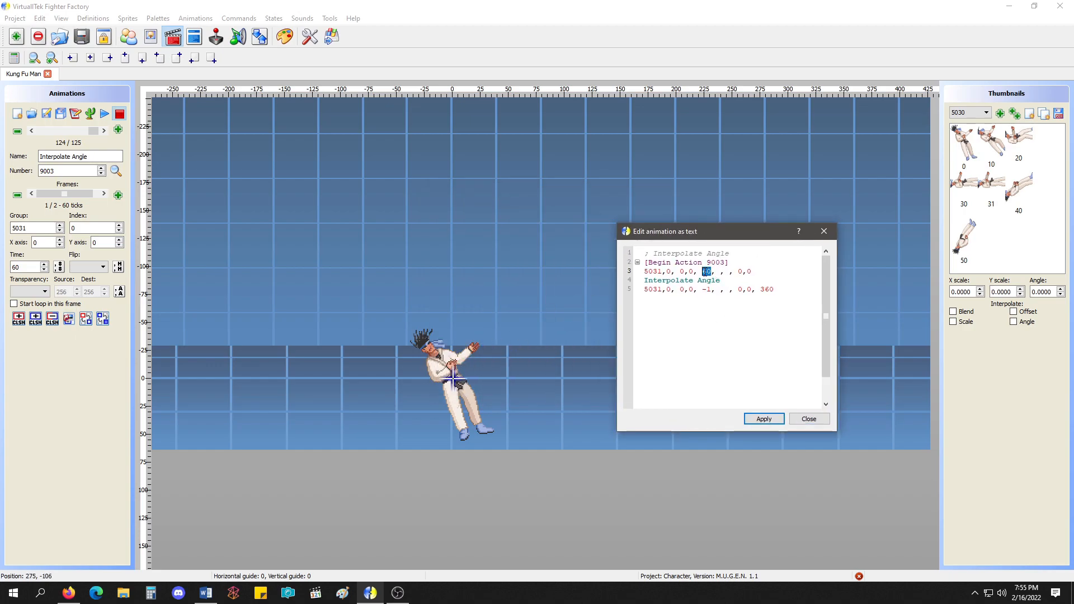
{"action": "left_click", "coordinate": [758, 271]}
{"action": "left_click", "coordinate": [755, 271]}
{"action": "left_click", "coordinate": [764, 419]}
{"action": "left_click", "coordinate": [809, 419]}
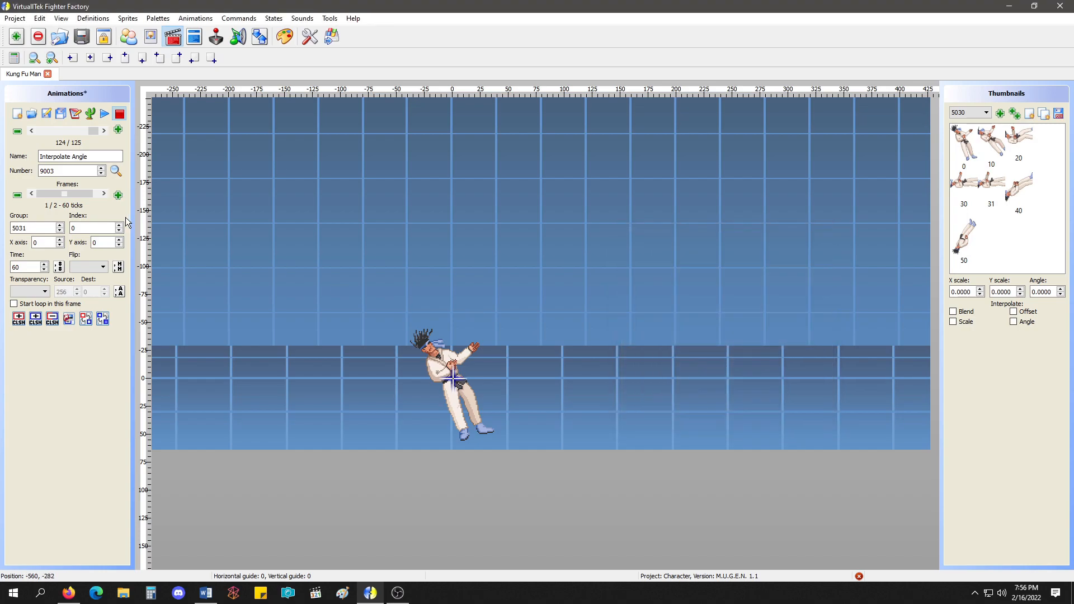
Review the Interpolate Angle text once more, close it, and play the animation twice.
{"action": "left_click", "coordinate": [76, 194]}
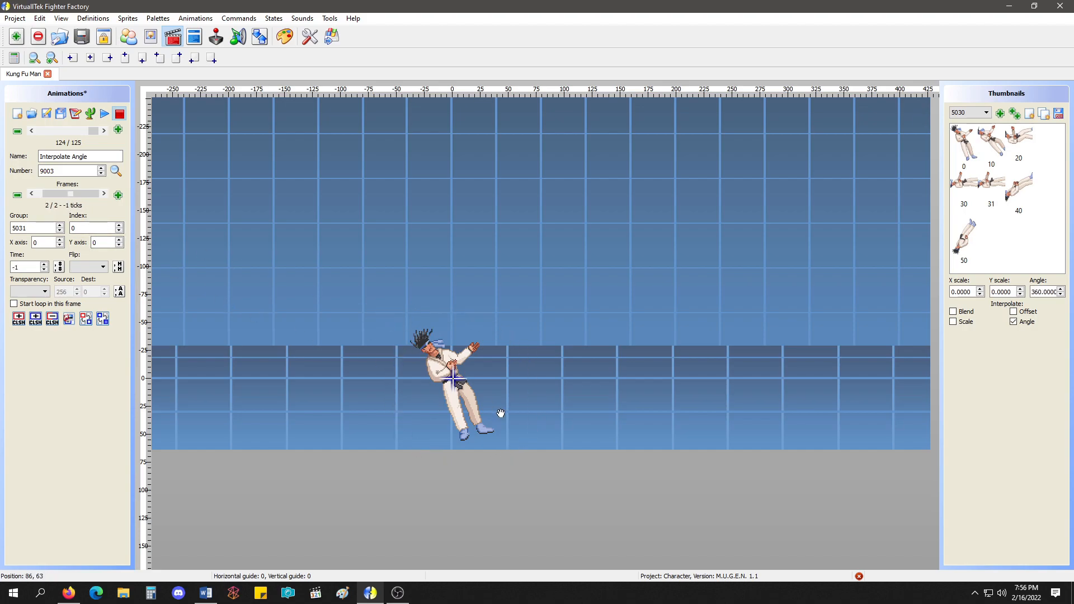
{"action": "left_click", "coordinate": [75, 114]}
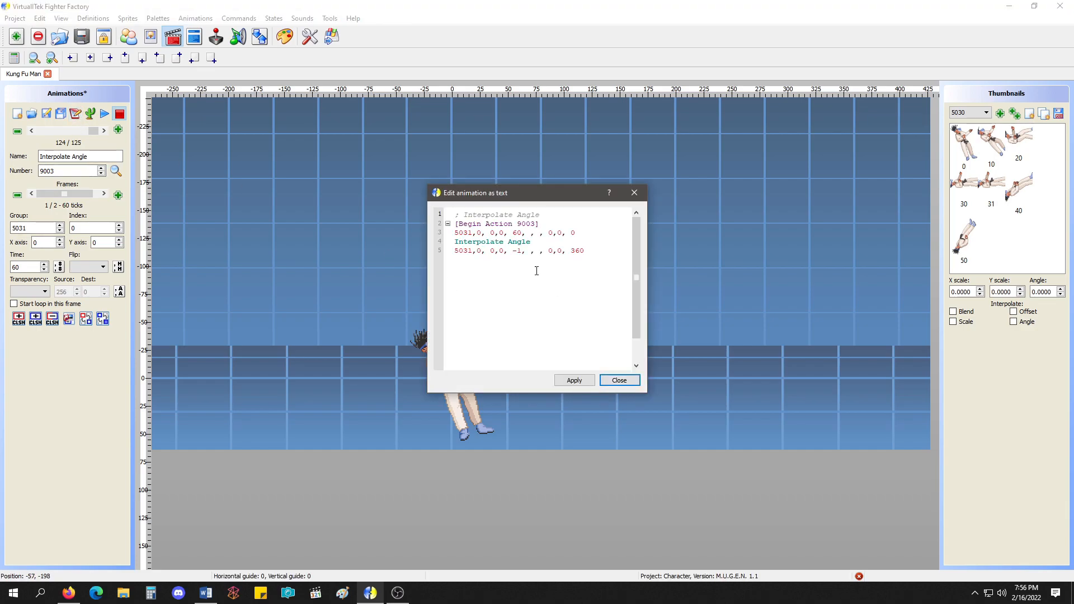
{"action": "left_click", "coordinate": [619, 381]}
{"action": "left_click", "coordinate": [107, 112]}
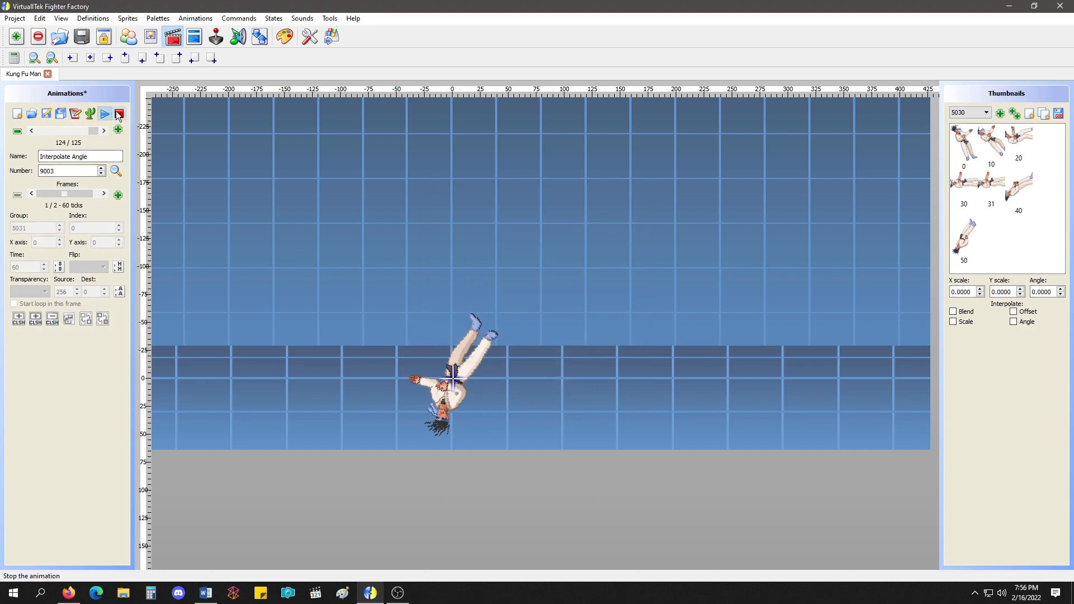
{"action": "left_click", "coordinate": [119, 115]}
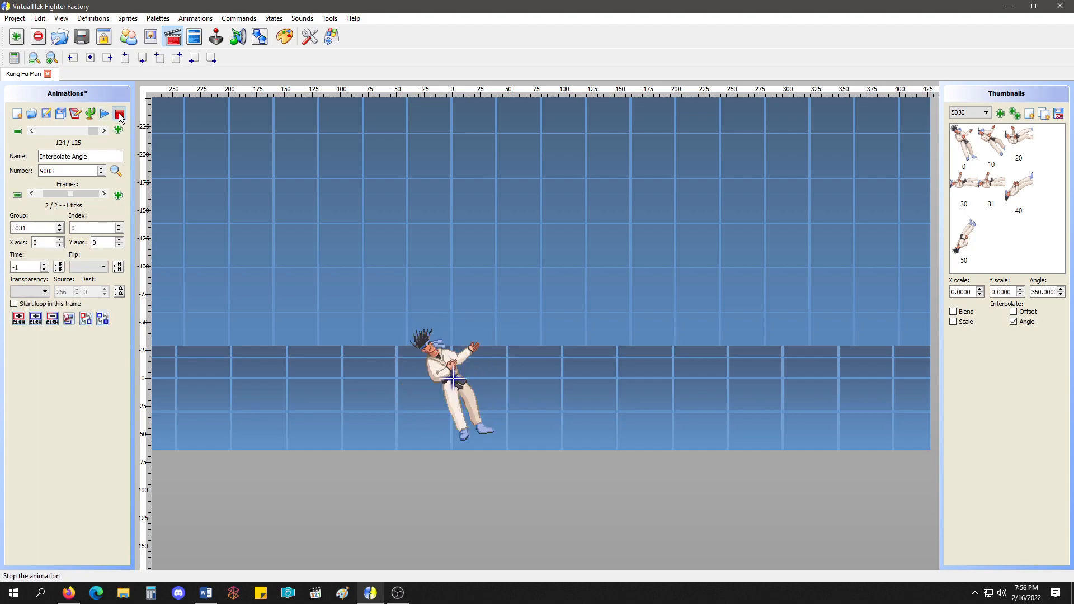
{"action": "left_click", "coordinate": [104, 114]}
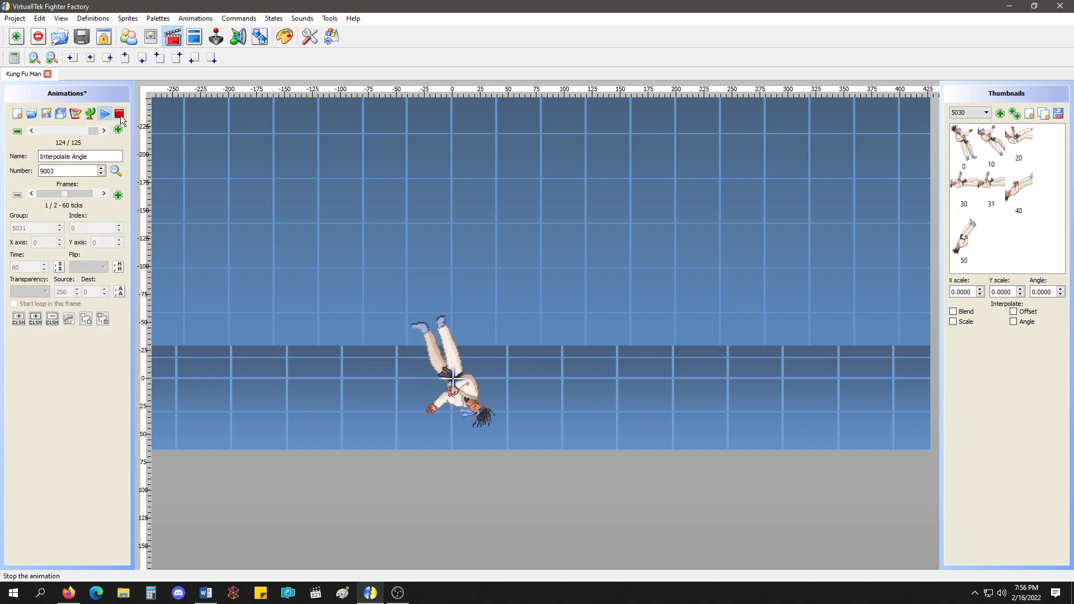
{"action": "left_click", "coordinate": [119, 114]}
Set the time of the first Interpolate Angle frame to 500, play the animation and stop it.
{"action": "left_click", "coordinate": [31, 193]}
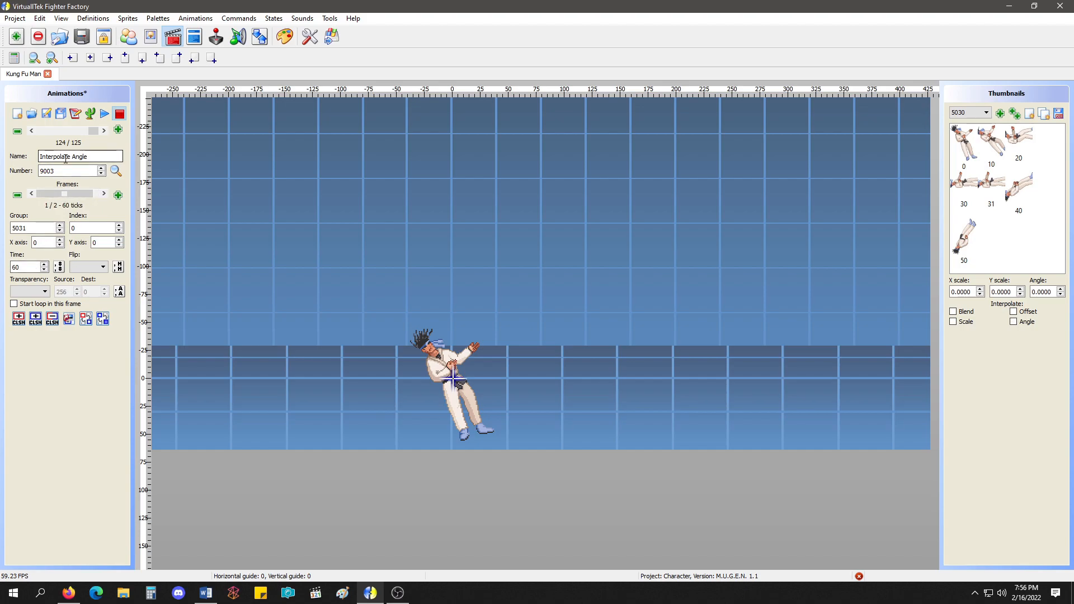
{"action": "left_click_drag", "start_coordinate": [20, 267], "coordinate": [9, 265]}
{"action": "type", "text": "500"}
{"action": "left_click", "coordinate": [104, 115]}
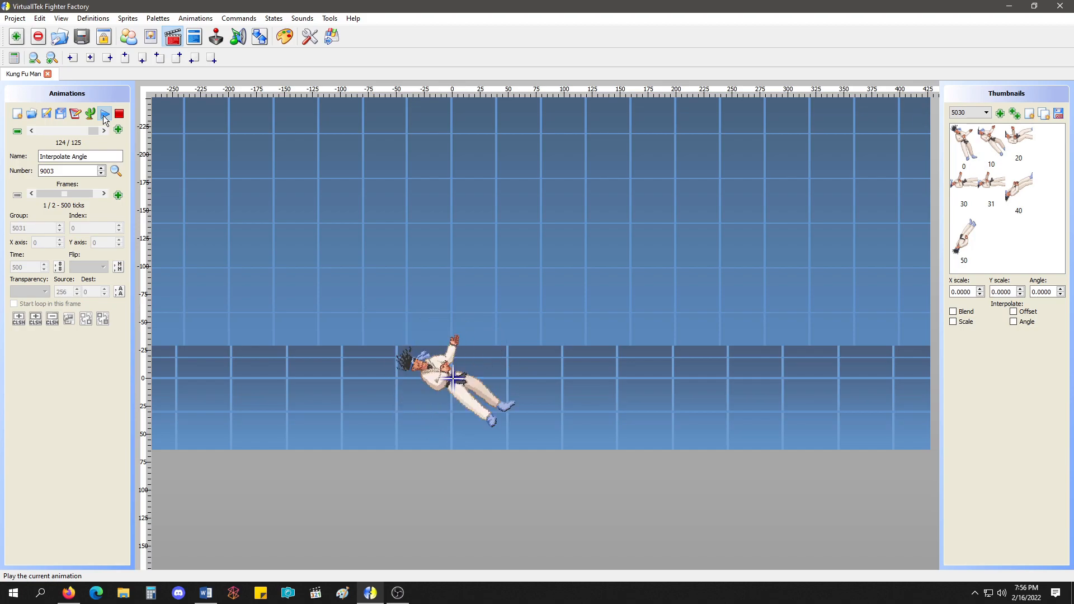
{"action": "left_click", "coordinate": [119, 115]}
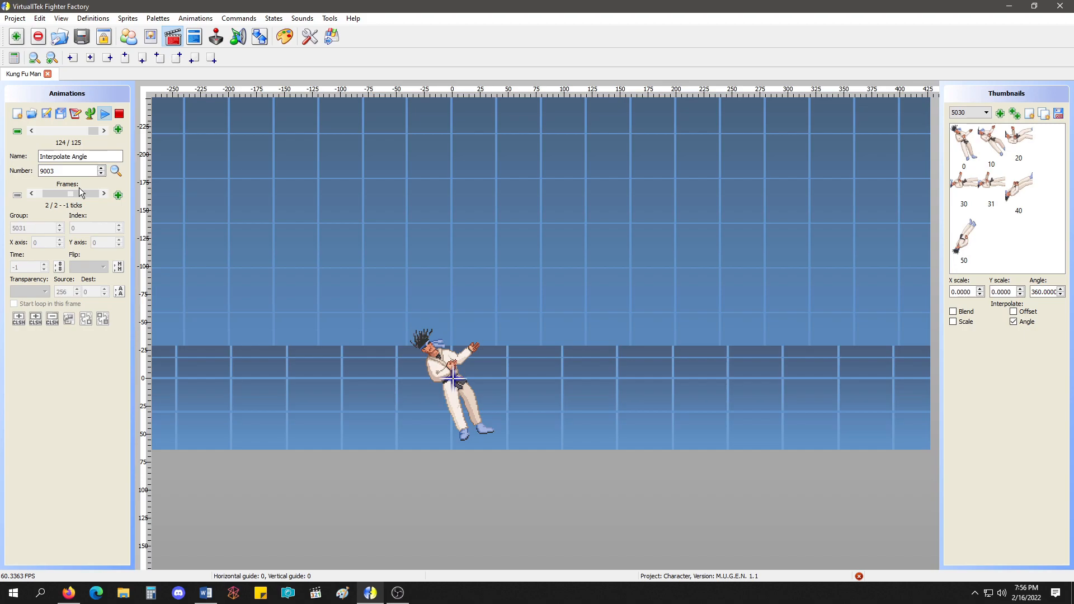
{"action": "left_click", "coordinate": [119, 114]}
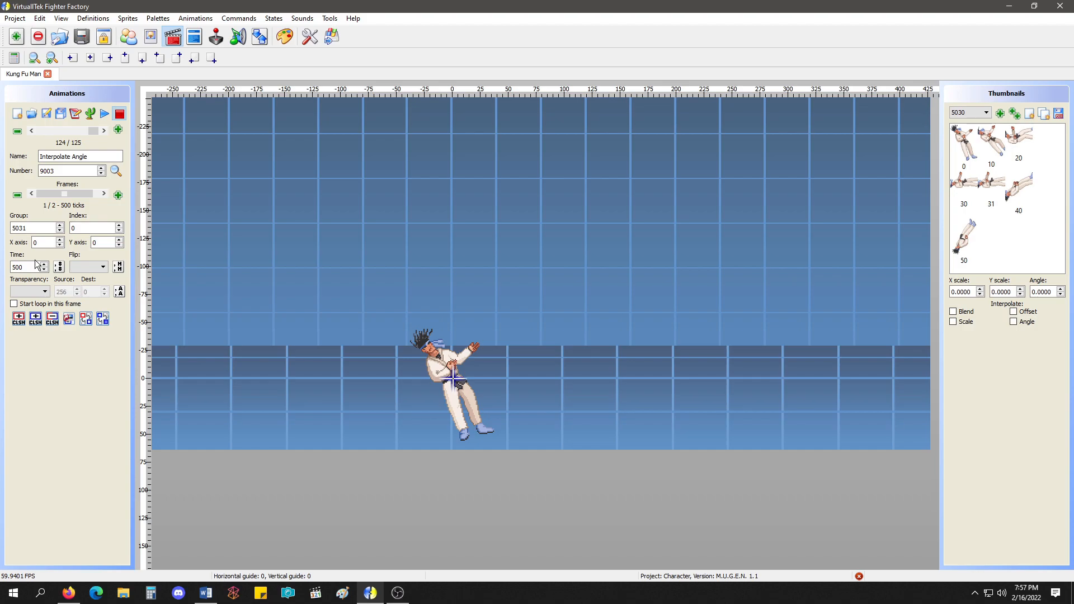
Set the time of the first Interpolate Angle frame to 10 and play the animation.
{"action": "left_click_drag", "start_coordinate": [29, 268], "coordinate": [1, 268]}
{"action": "type", "text": "10"}
{"action": "left_click", "coordinate": [105, 115]}
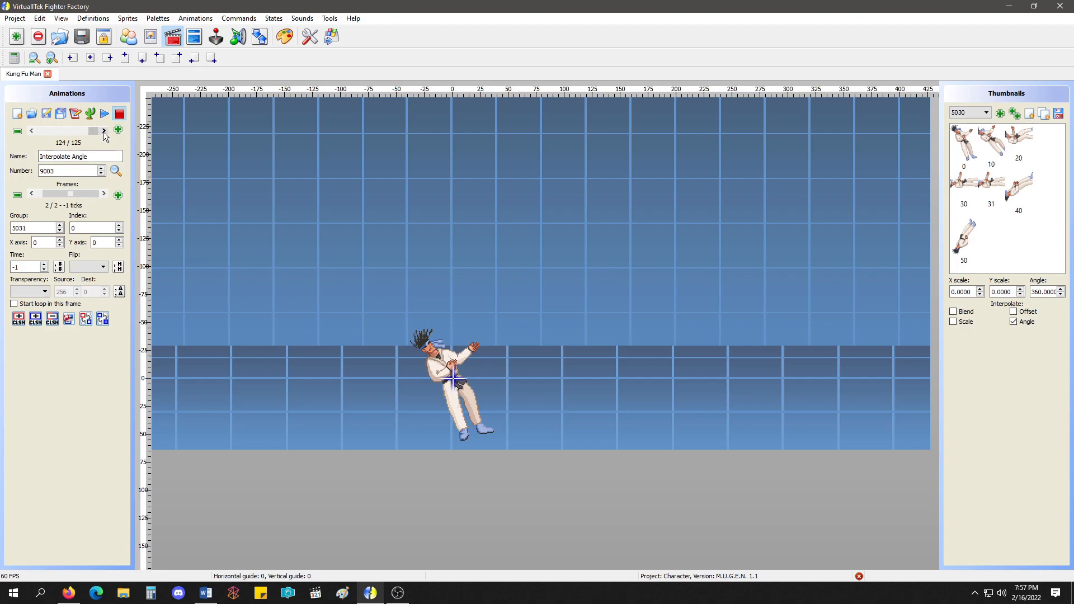
View the For Angledraw Example animation, set anim to 9004 in state 200 - Stand Light Punch, and save the states.
{"action": "left_click", "coordinate": [104, 131]}
{"action": "left_click_drag", "start_coordinate": [40, 157], "coordinate": [110, 157]}
{"action": "left_click", "coordinate": [112, 157]}
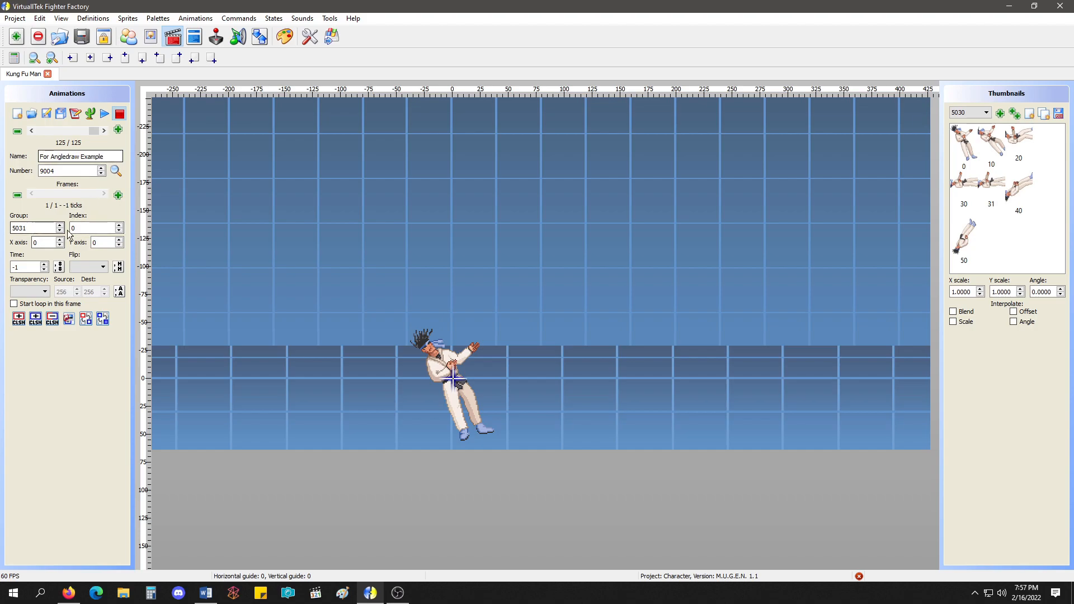
{"action": "left_click", "coordinate": [194, 37]}
{"action": "left_click", "coordinate": [84, 255]}
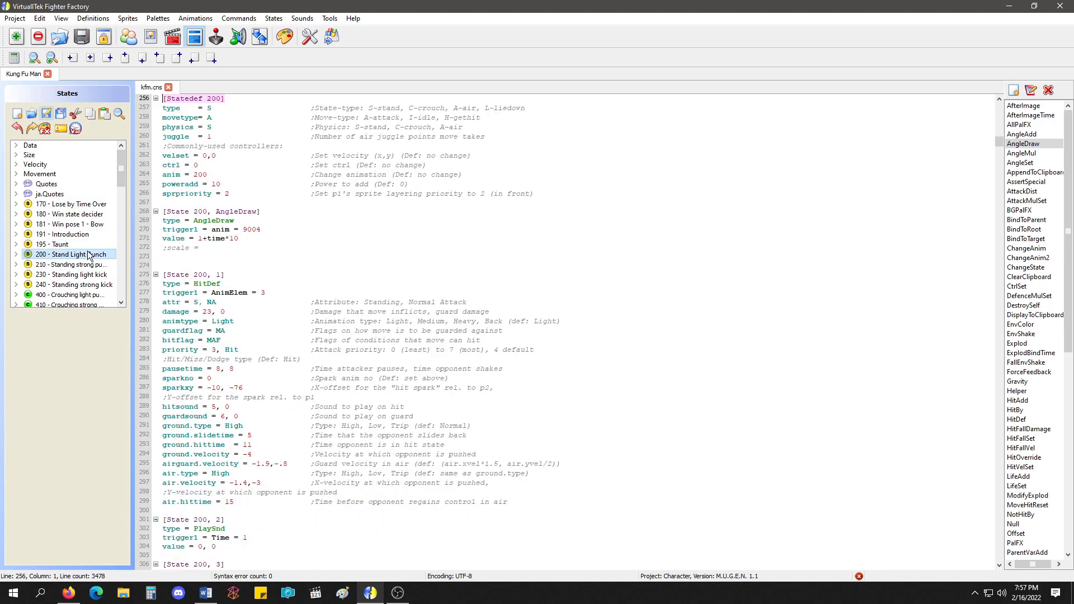
{"action": "double_click", "coordinate": [201, 229]}
{"action": "type", "text": "9004"}
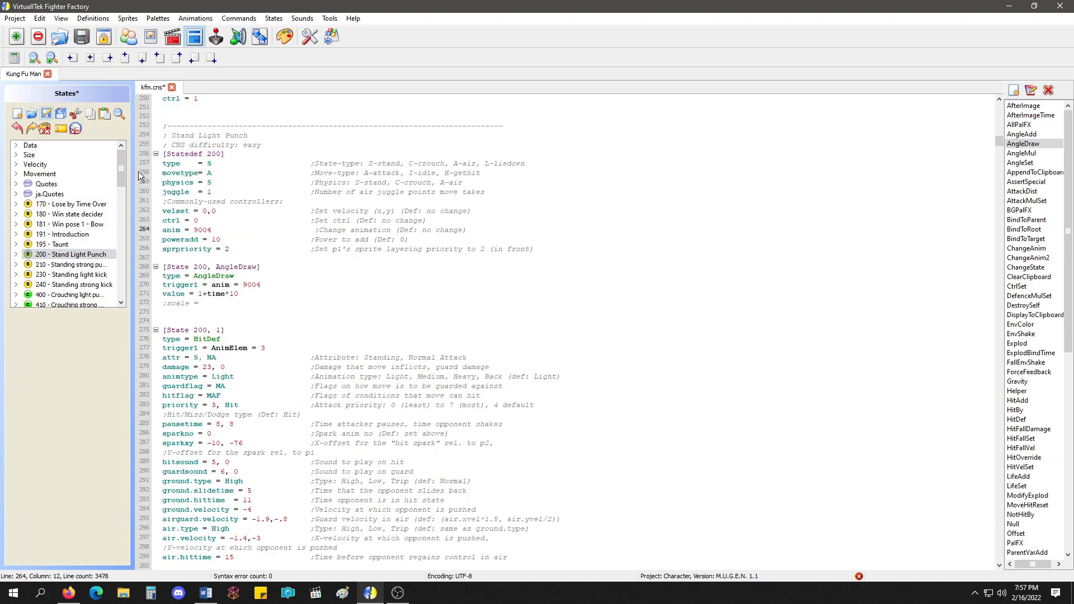
{"action": "key", "text": "ctrl+s"}
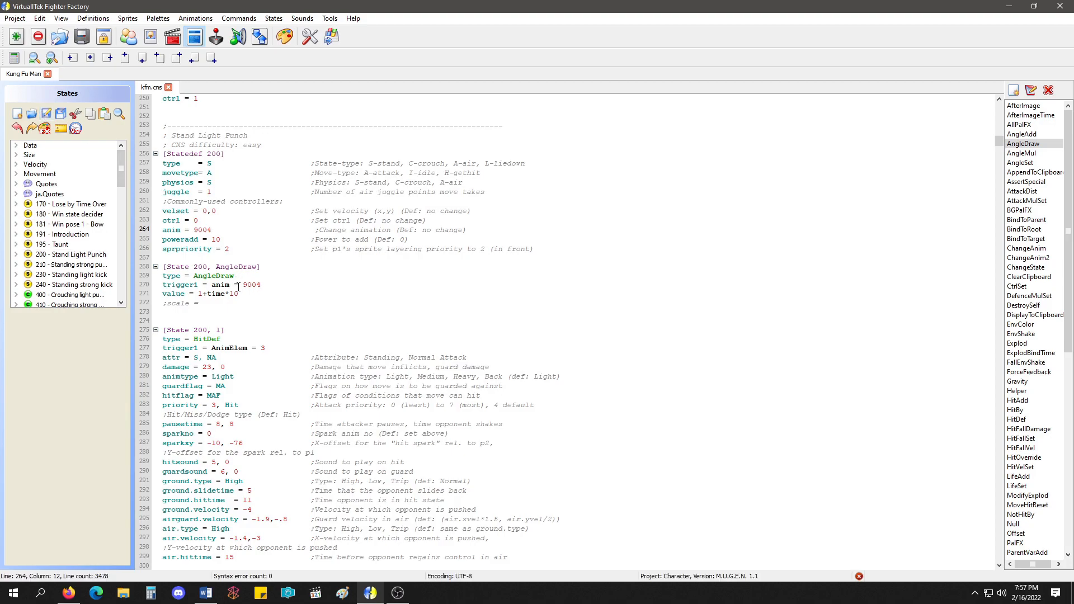
Examine the AngleDraw controller in state 200, including its anim trigger and each part of its time-based value expression.
{"action": "left_click_drag", "start_coordinate": [162, 285], "coordinate": [273, 287]}
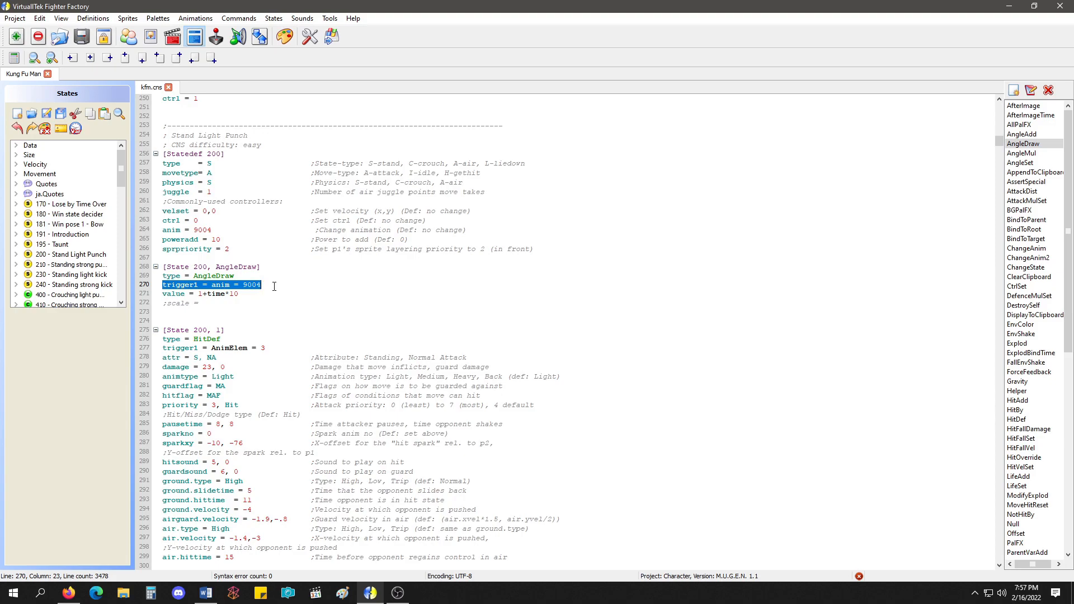
{"action": "left_click", "coordinate": [212, 239]}
{"action": "left_click", "coordinate": [216, 266]}
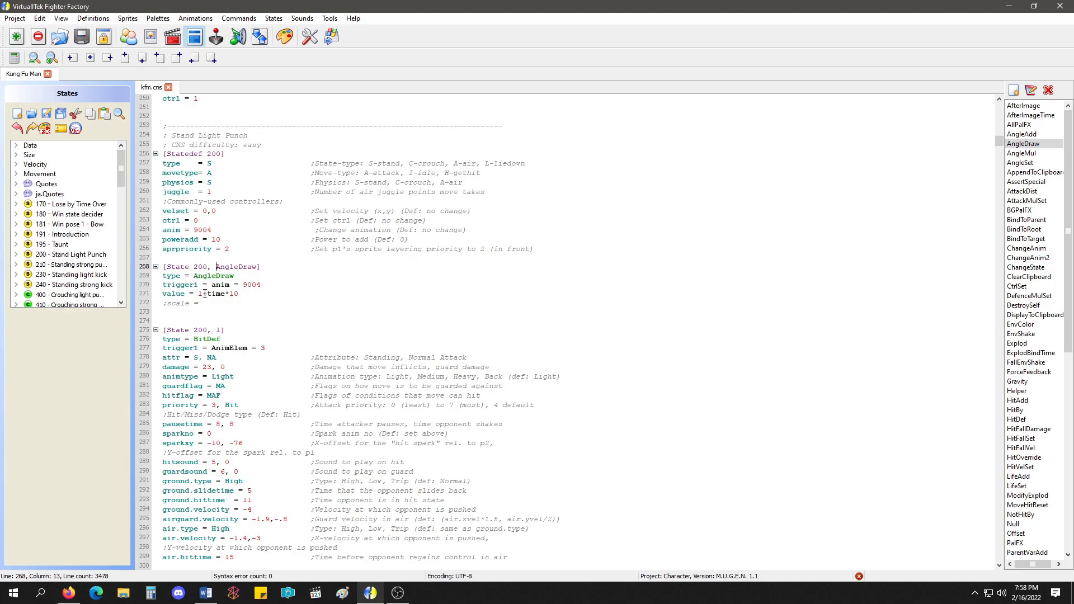
{"action": "left_click_drag", "start_coordinate": [204, 293], "coordinate": [199, 294]}
{"action": "left_click", "coordinate": [207, 294]}
{"action": "double_click", "coordinate": [209, 294]}
{"action": "left_click", "coordinate": [227, 295]}
{"action": "left_click_drag", "start_coordinate": [241, 294], "coordinate": [231, 294]}
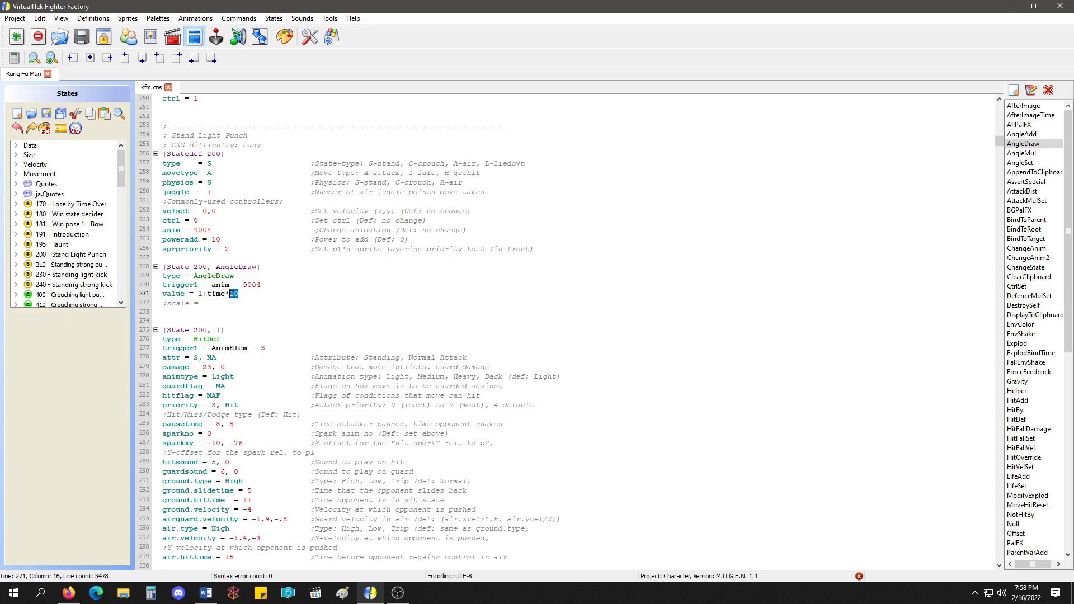
{"action": "double_click", "coordinate": [200, 294]}
{"action": "mouse_move", "coordinate": [205, 295]}
{"action": "left_mouse_down"}
{"action": "mouse_move", "coordinate": [239, 295]}
{"action": "mouse_move", "coordinate": [208, 295]}
{"action": "left_mouse_up"}
{"action": "left_click", "coordinate": [245, 297]}
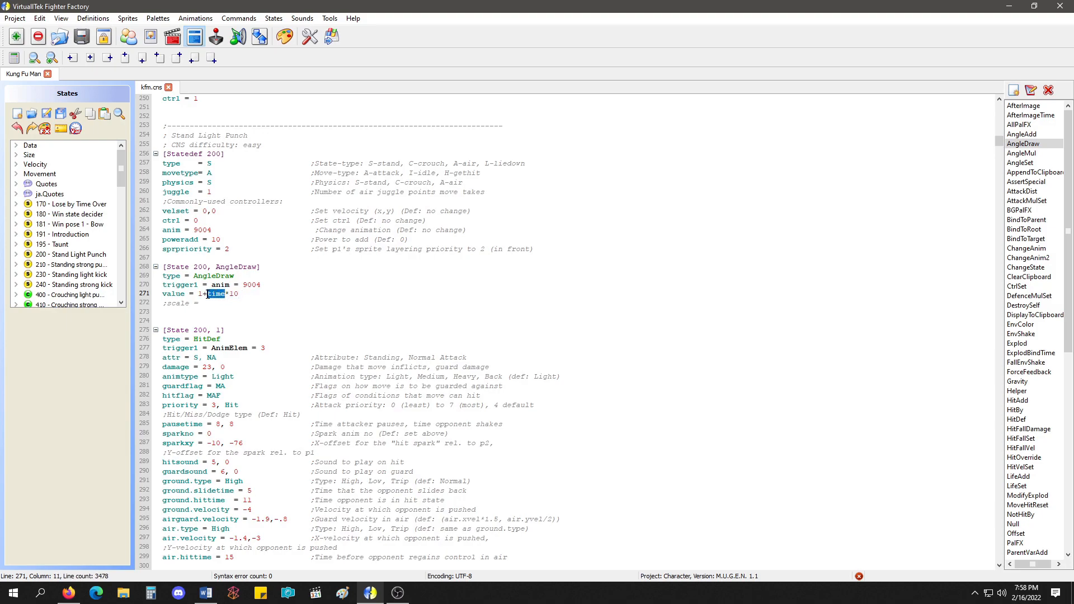
{"action": "left_click", "coordinate": [253, 301]}
Run the character in Ikemen Go to test the AngleDraw rotation and exit the game.
{"action": "left_click", "coordinate": [337, 40]}
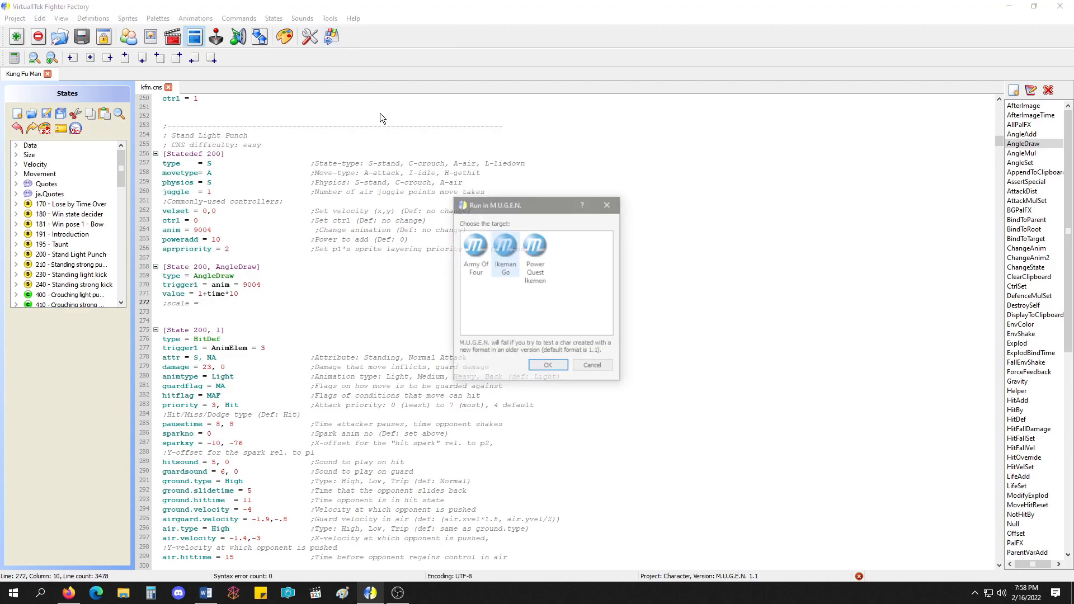
{"action": "left_click", "coordinate": [549, 366]}
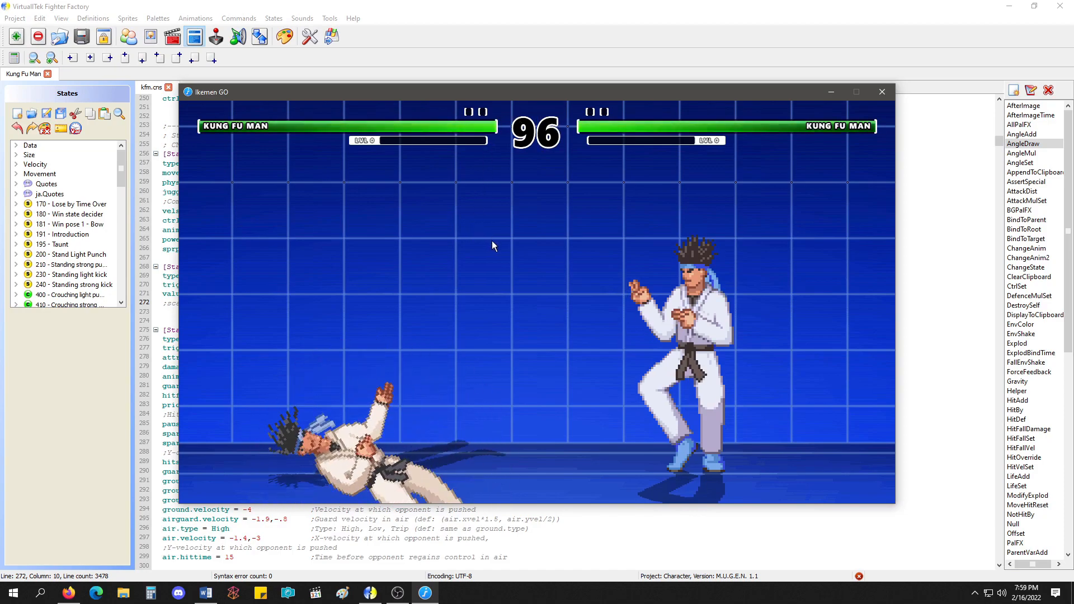
{"action": "key", "text": "Escape"}
Change the AngleDraw value to 1+time*45 and run the character in Ikemen Go again.
{"action": "left_click_drag", "start_coordinate": [241, 295], "coordinate": [229, 294]}
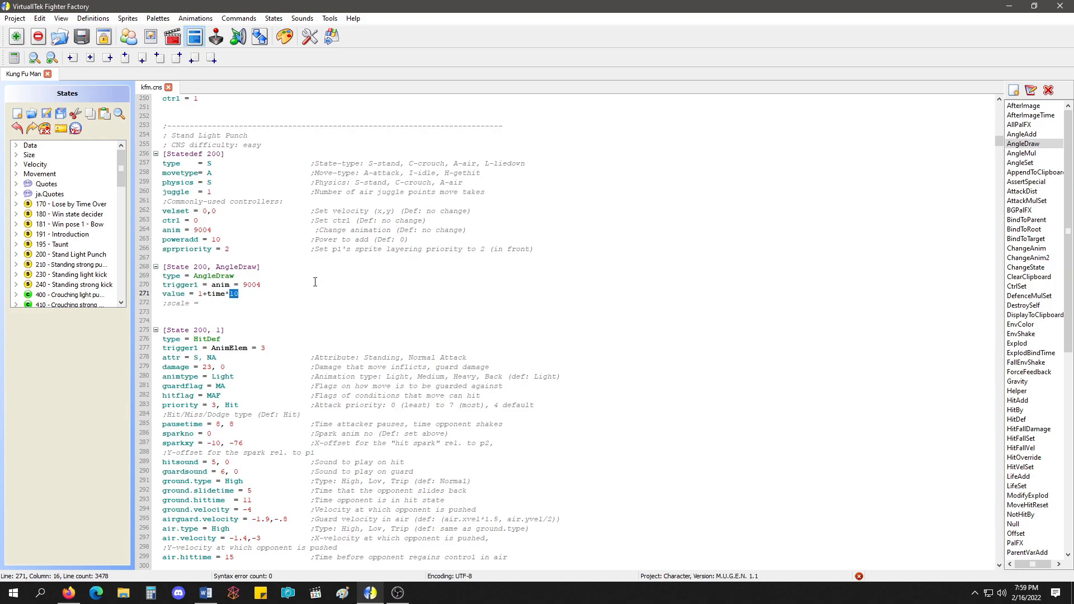
{"action": "type", "text": "45"}
{"action": "left_click", "coordinate": [331, 37]}
{"action": "left_click", "coordinate": [548, 364]}
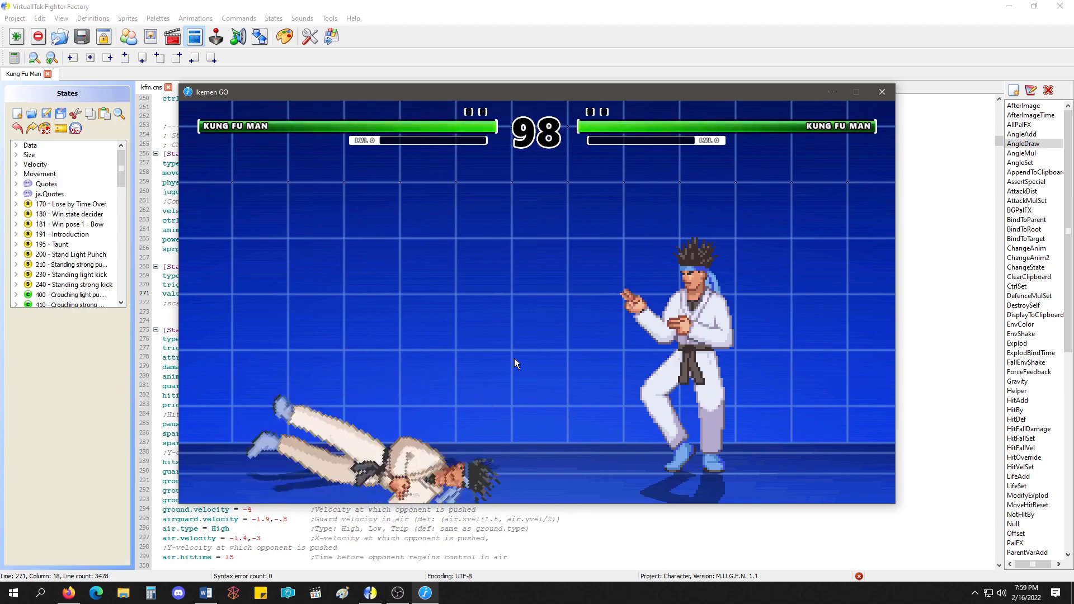
Exit the game, set the AngleDraw value to 1+time*10, save the states, and run the character in Ikemen Go.
{"action": "key", "text": "Escape"}
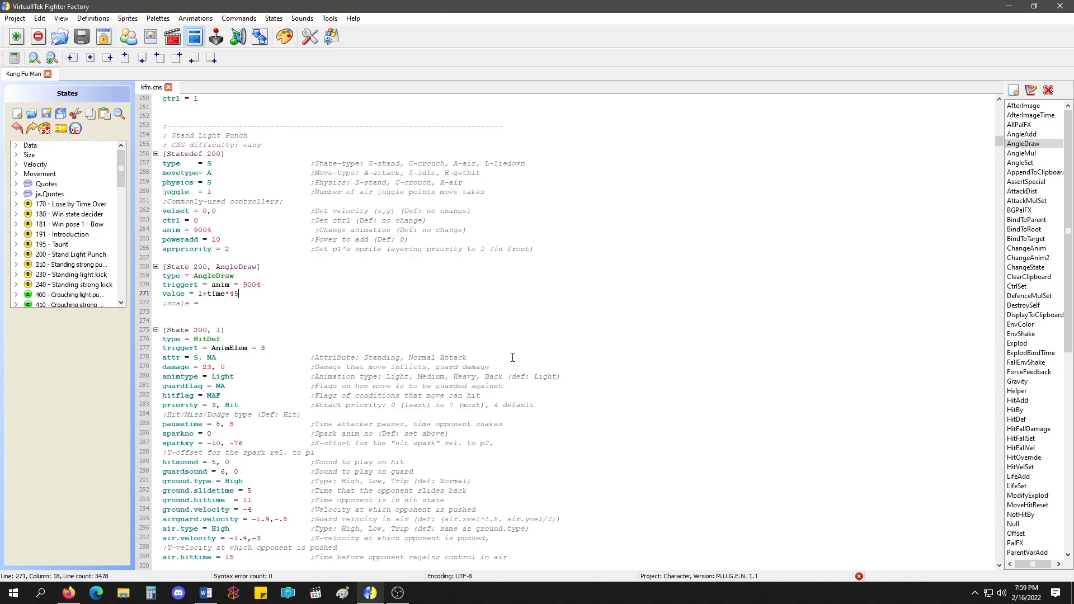
{"action": "key", "text": "BackSpace"}
{"action": "key", "text": "BackSpace"}
{"action": "type", "text": "10"}
{"action": "left_click", "coordinate": [60, 111]}
{"action": "left_click", "coordinate": [552, 361]}
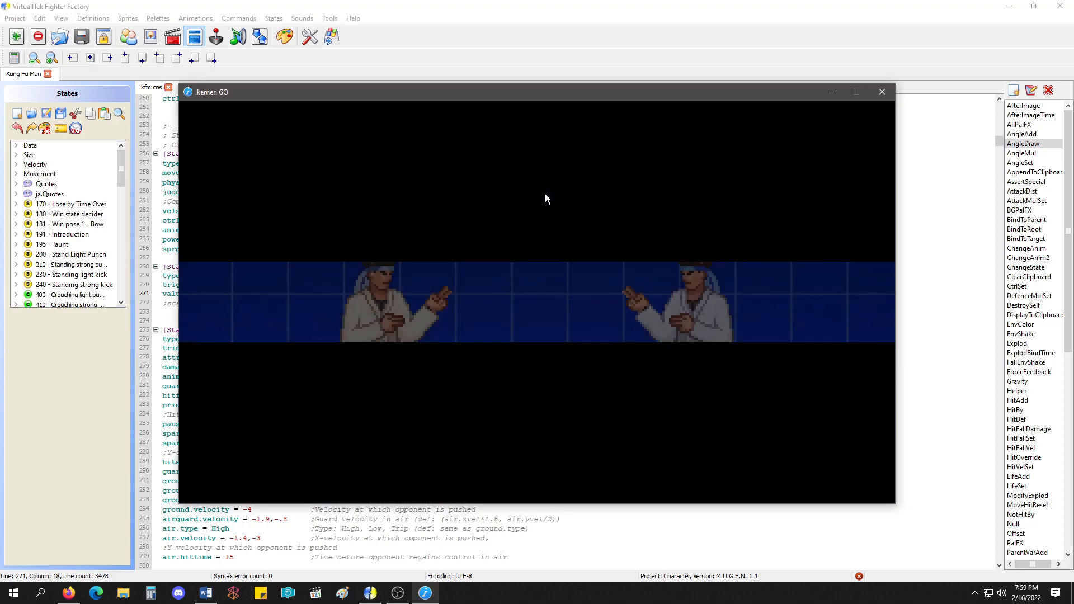
Trigger the AngleDraw rotation in the match, show the collision boxes to check the sprite's axis, and exit the game.
{"action": "key", "text": "a"}
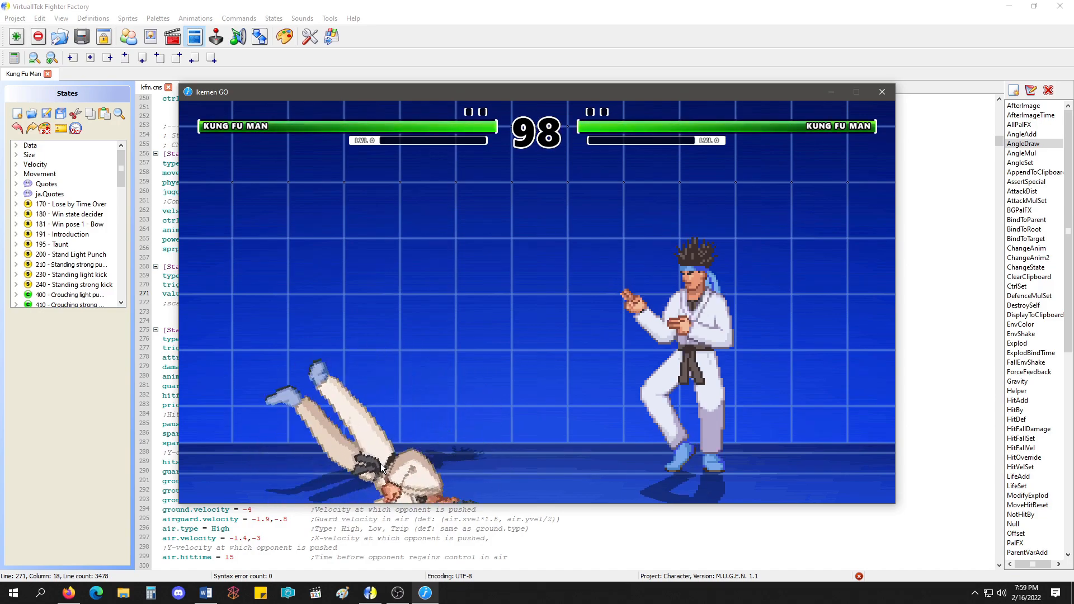
{"action": "key", "text": "ctrl+c"}
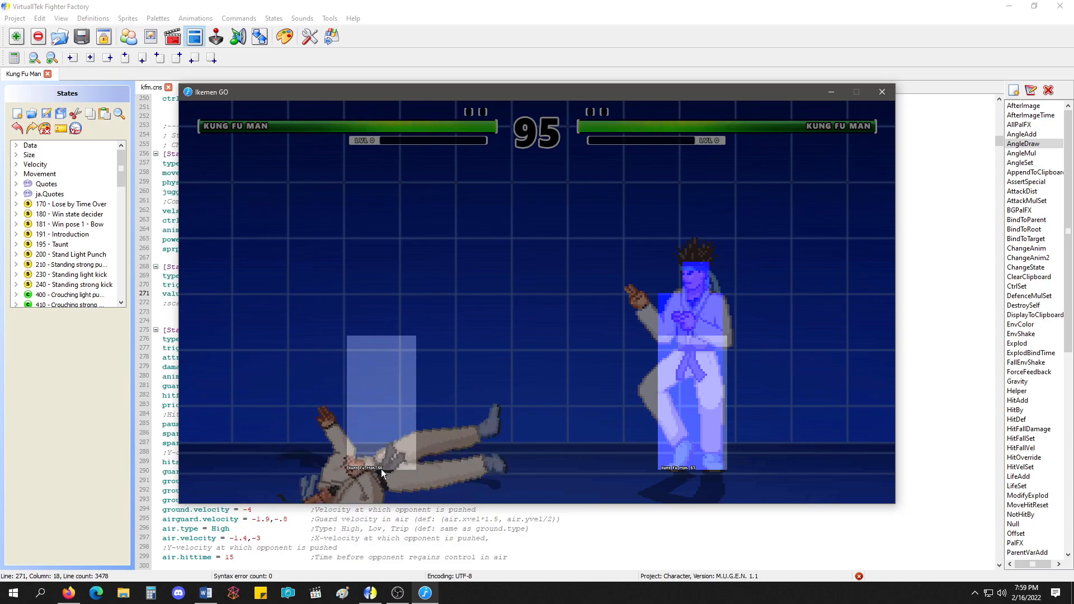
{"action": "key", "text": "Escape"}
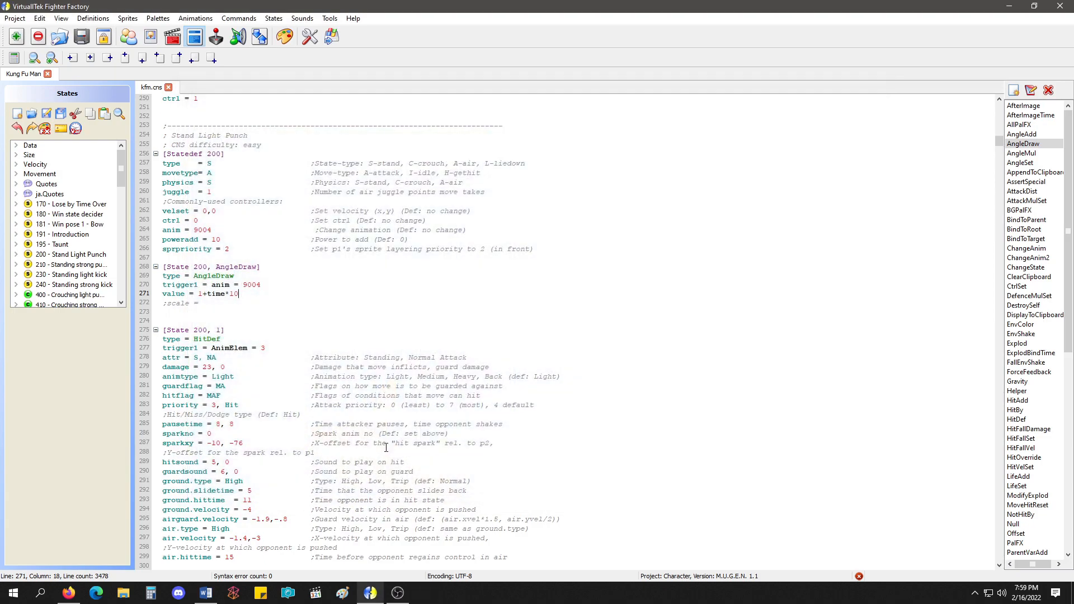
Set the Y axis of the For Angledraw Example animation's frame to -60 and save the animations.
{"action": "left_click", "coordinate": [171, 39]}
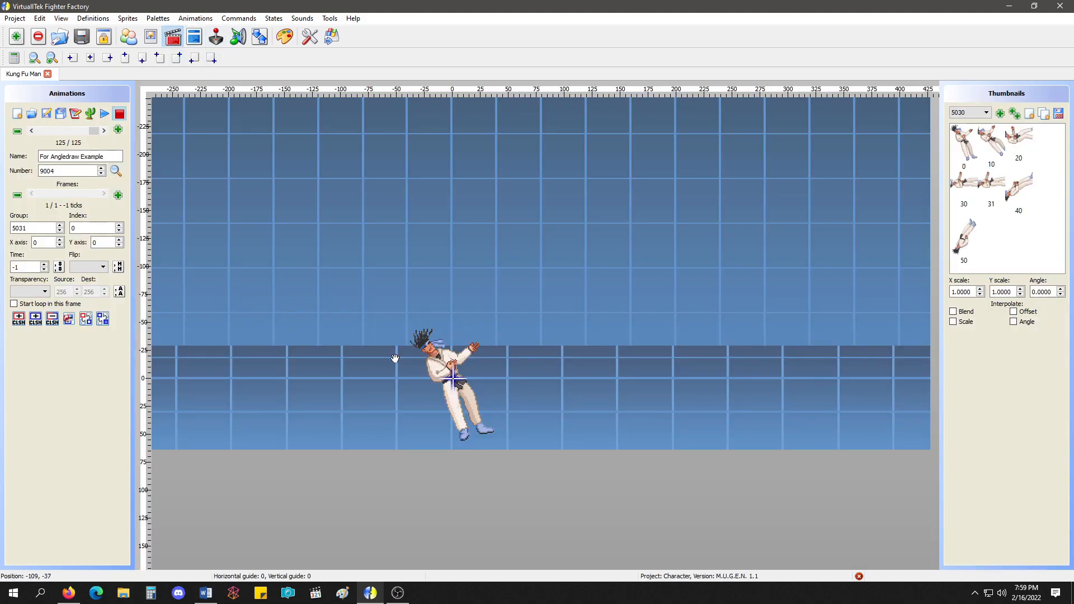
{"action": "scroll", "coordinate": [103, 244], "scroll_direction": "down", "scroll_amount": 9}
{"action": "scroll", "coordinate": [104, 245], "scroll_direction": "down", "scroll_amount": 20}
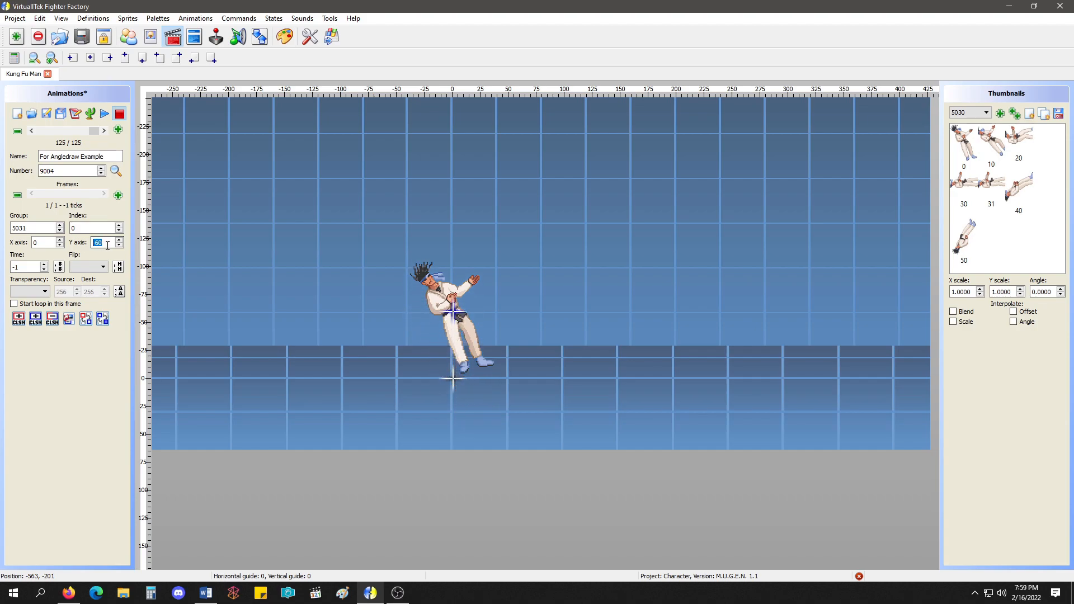
{"action": "left_click", "coordinate": [47, 113]}
Run the character in Ikemen Go to test the rotation with the raised frame and close the game.
{"action": "left_click", "coordinate": [338, 40]}
{"action": "left_click", "coordinate": [557, 363]}
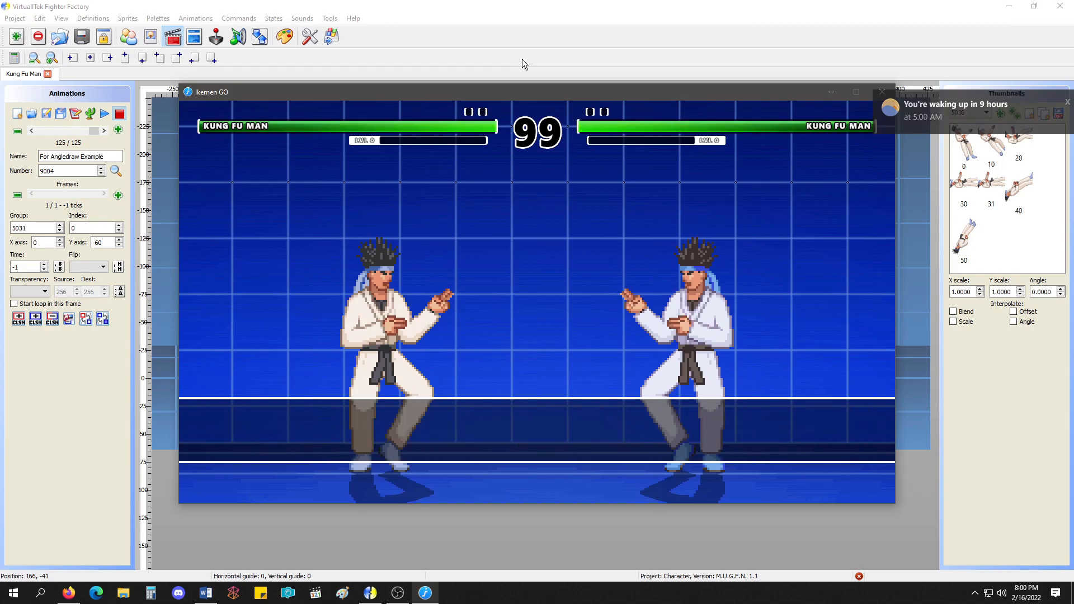
{"action": "key", "text": "a"}
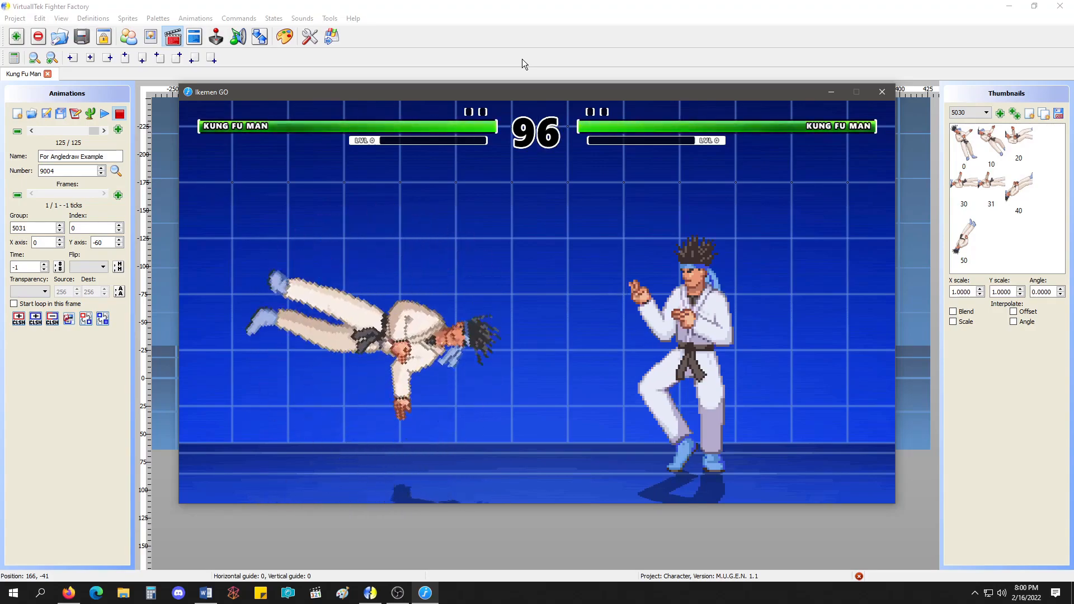
{"action": "left_click", "coordinate": [882, 92]}
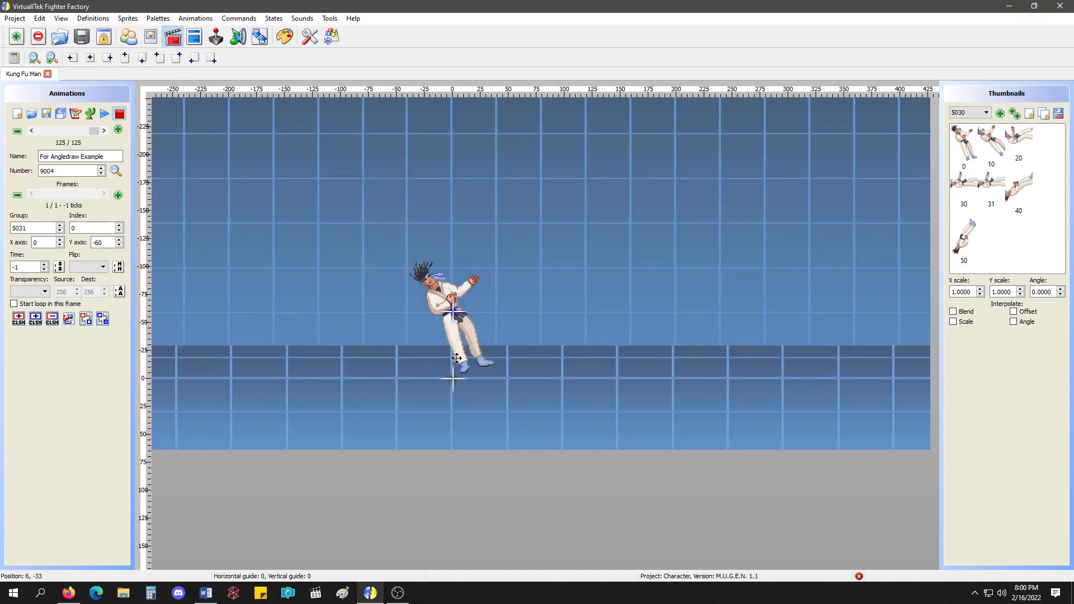
Set the frame's X and Y axis to 0 and switch its sprite group to 5030.
{"action": "left_click_drag", "start_coordinate": [453, 307], "coordinate": [480, 336]}
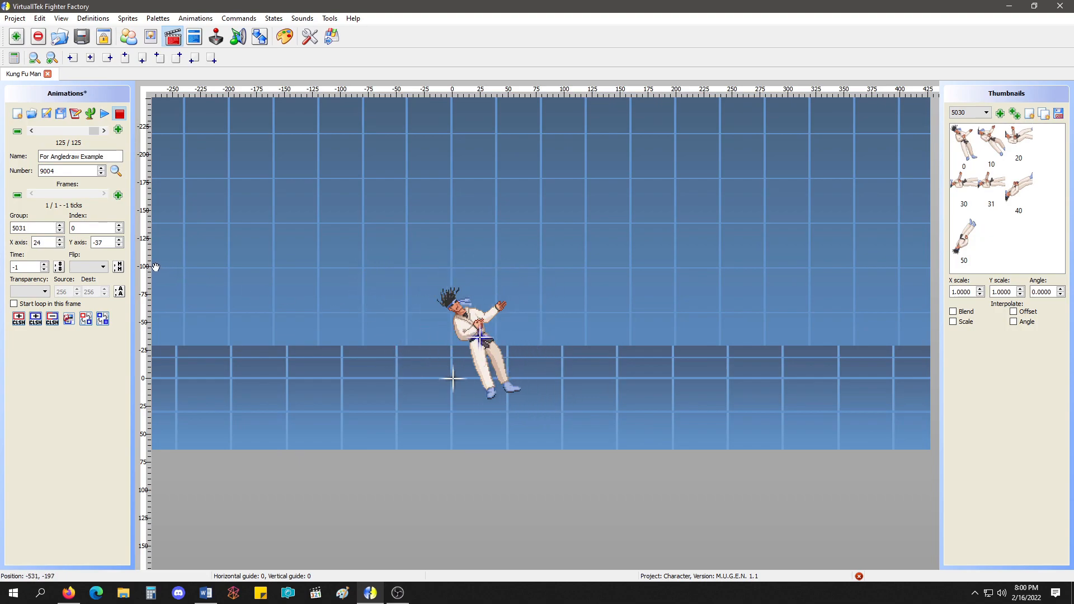
{"action": "left_click_drag", "start_coordinate": [50, 242], "coordinate": [34, 243]}
{"action": "type", "text": "0"}
{"action": "left_click_drag", "start_coordinate": [105, 243], "coordinate": [66, 244]}
{"action": "type", "text": "0"}
{"action": "left_click", "coordinate": [60, 230]}
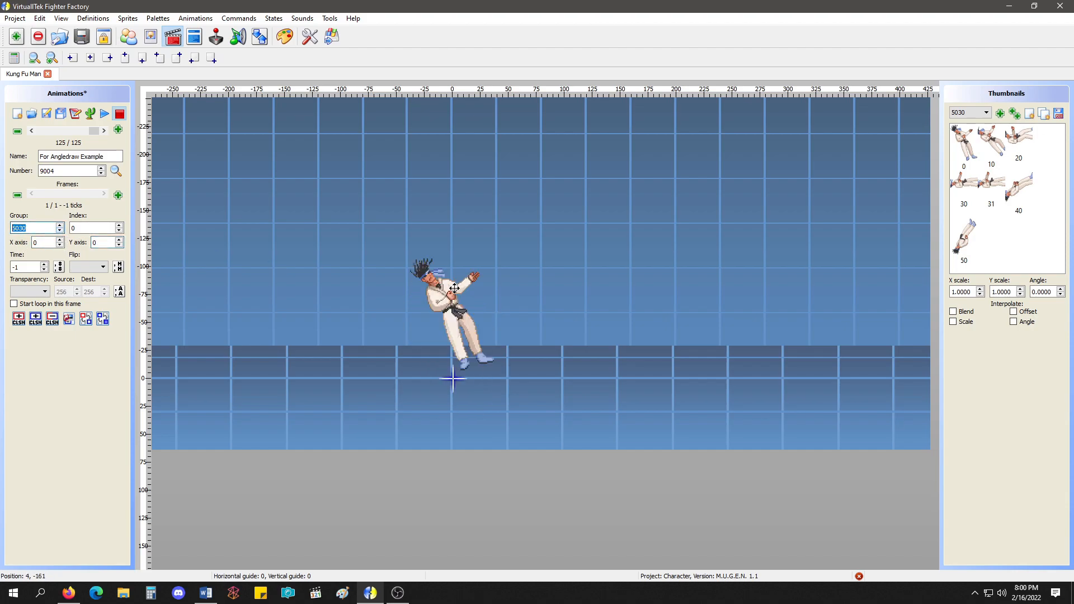
Test the group 5030 sprite's rotation in Ikemen Go with collision boxes shown, and close the game.
{"action": "left_click", "coordinate": [332, 37]}
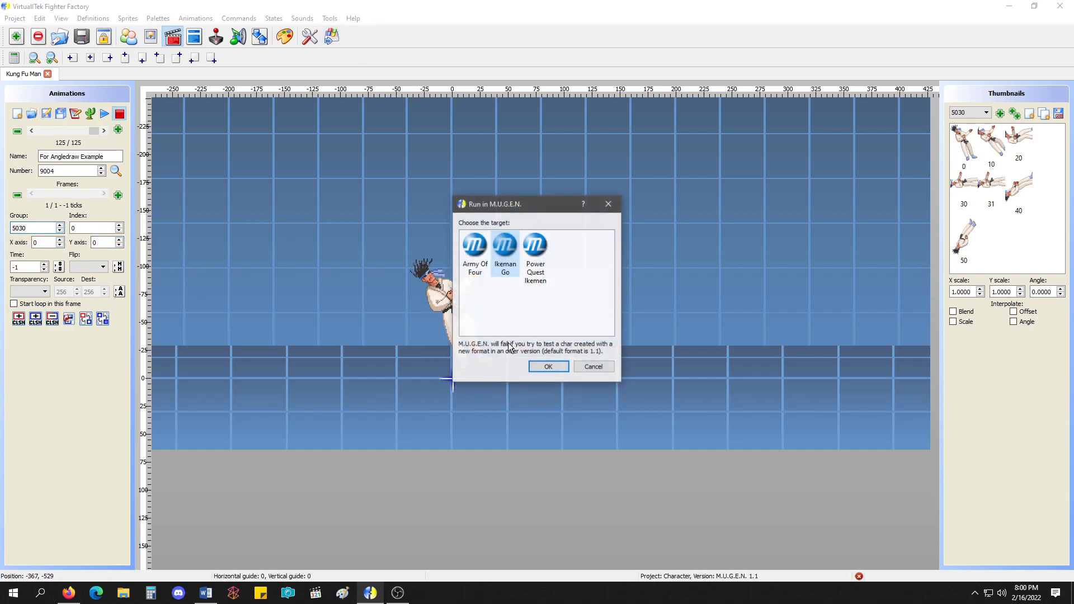
{"action": "left_click", "coordinate": [540, 364]}
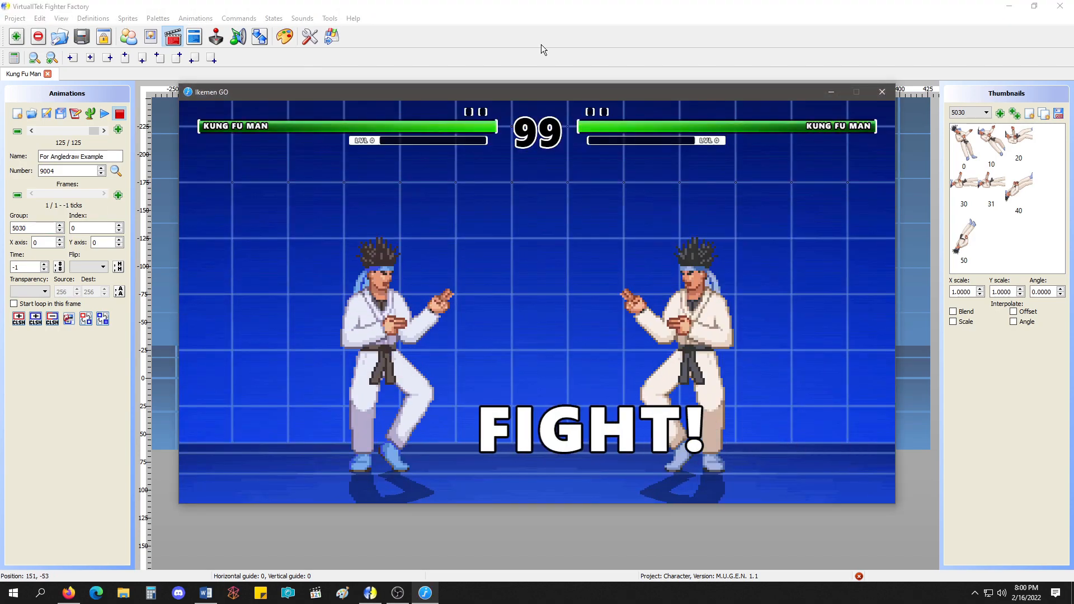
{"action": "key", "text": "c"}
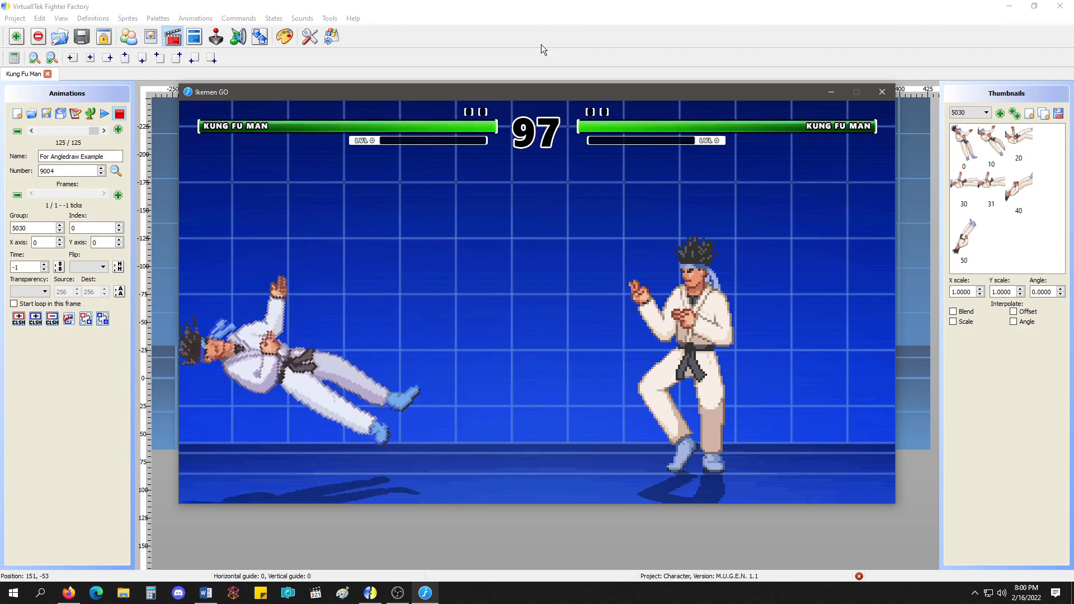
{"action": "key", "text": "ctrl+c"}
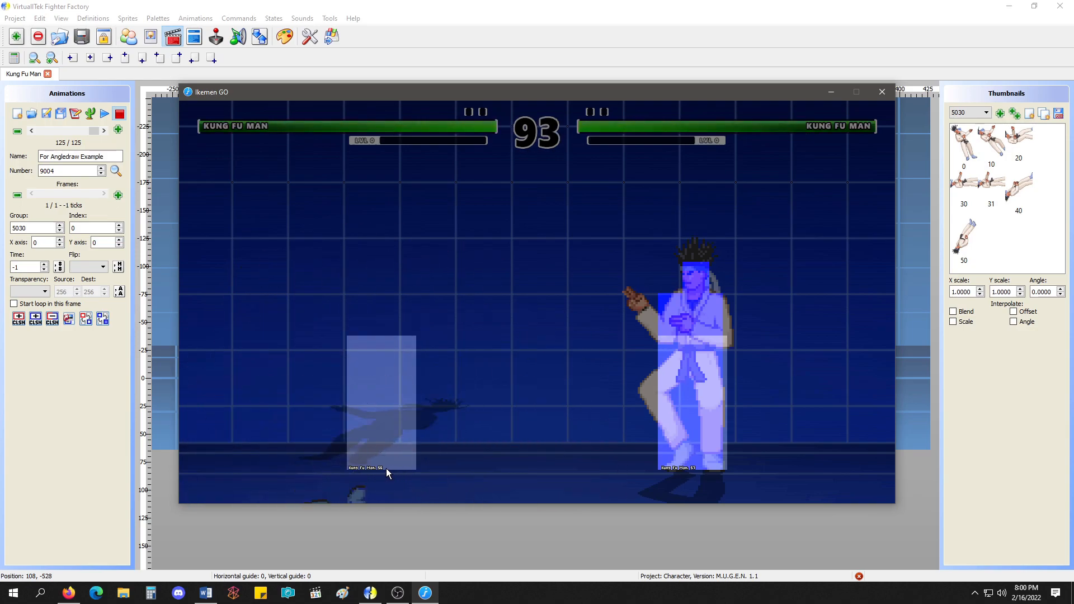
{"action": "left_click", "coordinate": [881, 92]}
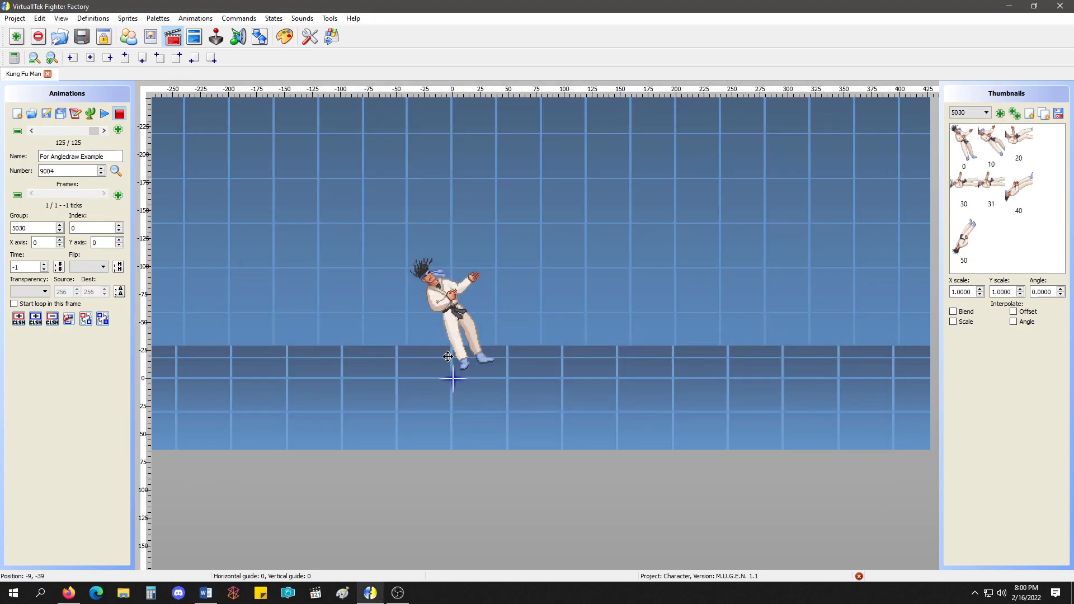
Compare the axis of sprite group 5031 with group 5030, keep 5030, and save the animations.
{"action": "left_click", "coordinate": [60, 225]}
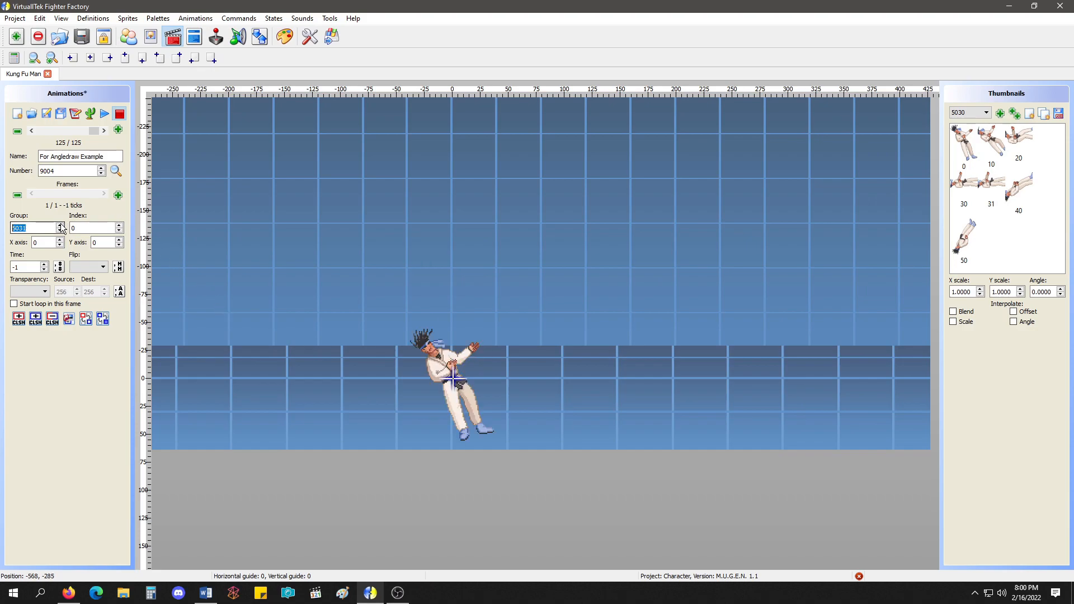
{"action": "left_click", "coordinate": [60, 230]}
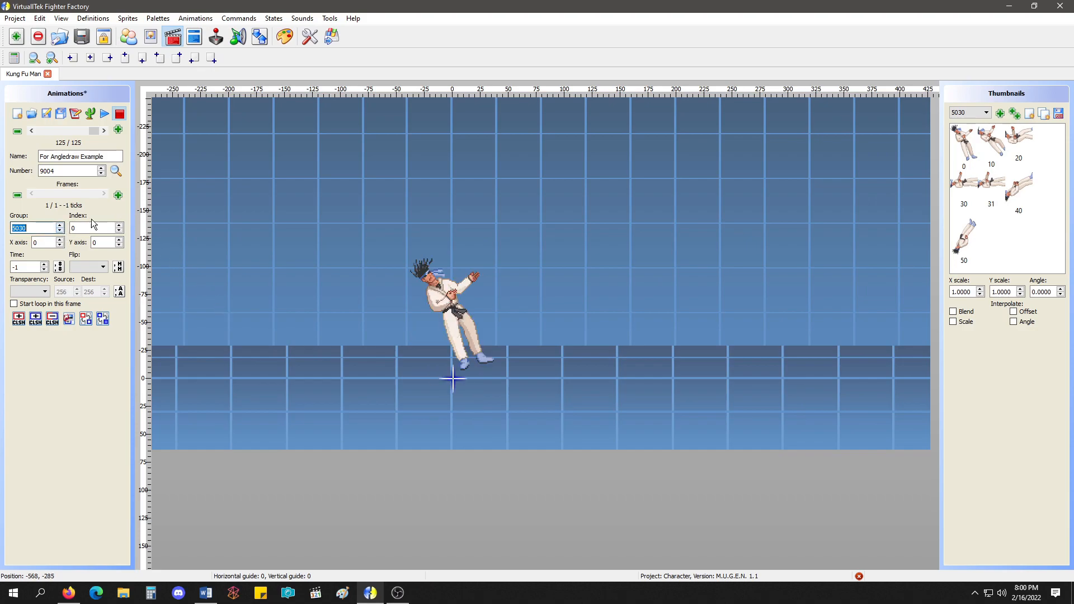
{"action": "left_click", "coordinate": [46, 115]}
Go back to animation 6000 and set its frame's sprite index to 1.
{"action": "left_click", "coordinate": [32, 132]}
{"action": "left_click", "coordinate": [31, 132]}
{"action": "left_click", "coordinate": [32, 132]}
{"action": "left_click", "coordinate": [32, 132]}
{"action": "left_click", "coordinate": [32, 132]}
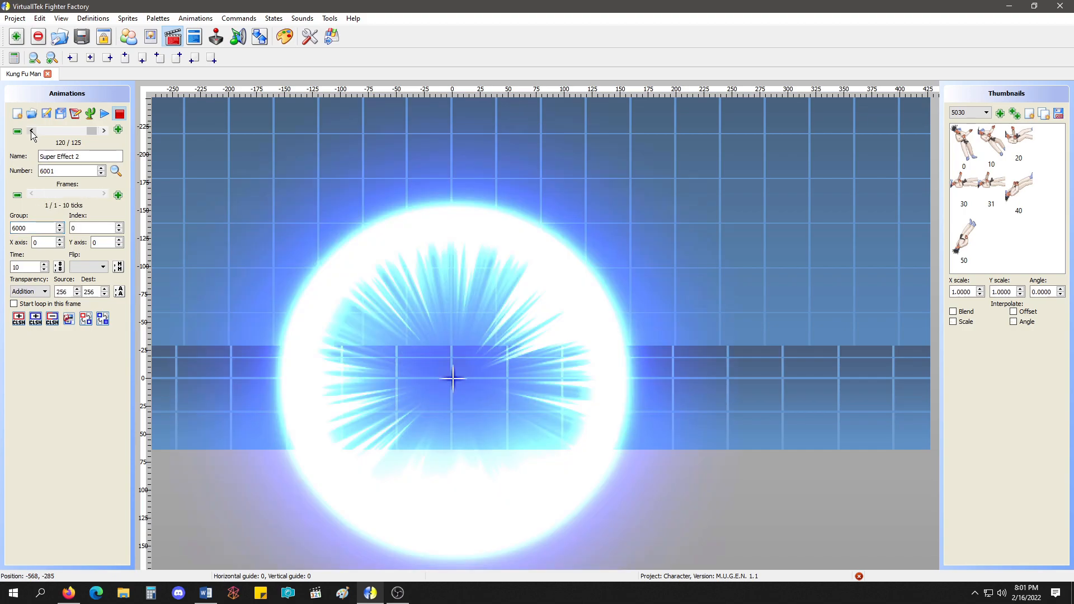
{"action": "left_click", "coordinate": [32, 132]}
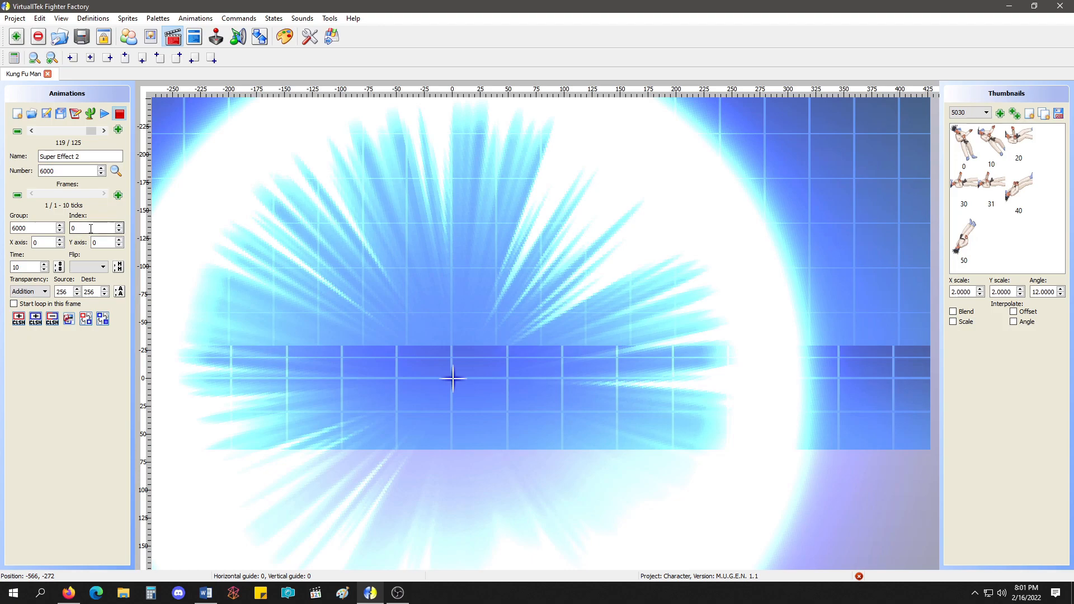
{"action": "left_click", "coordinate": [120, 225]}
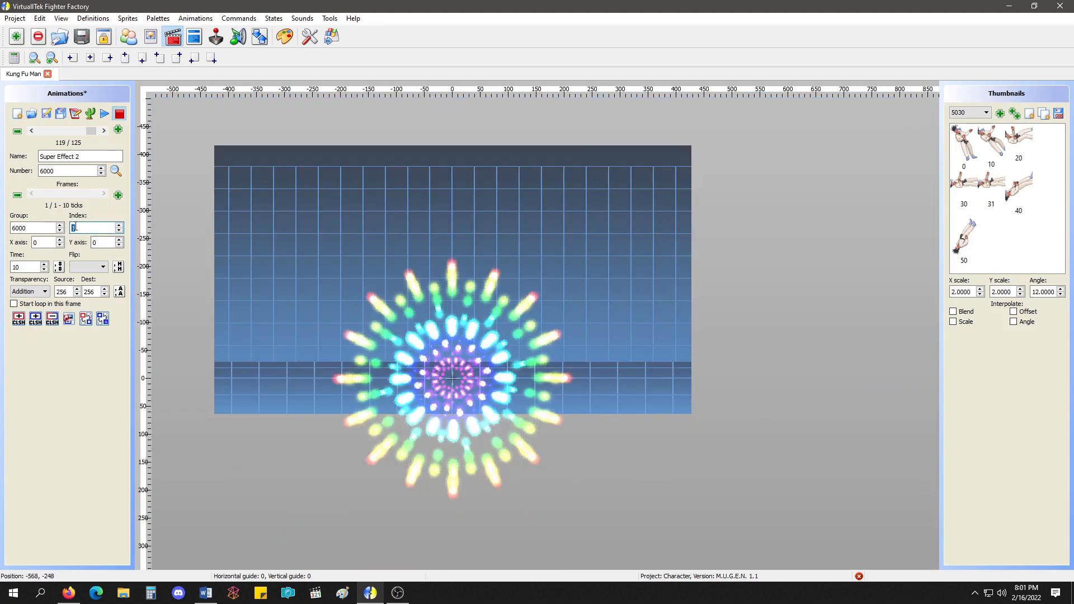
Open animation 6000 as text and select all of its lines.
{"action": "left_click", "coordinate": [77, 116]}
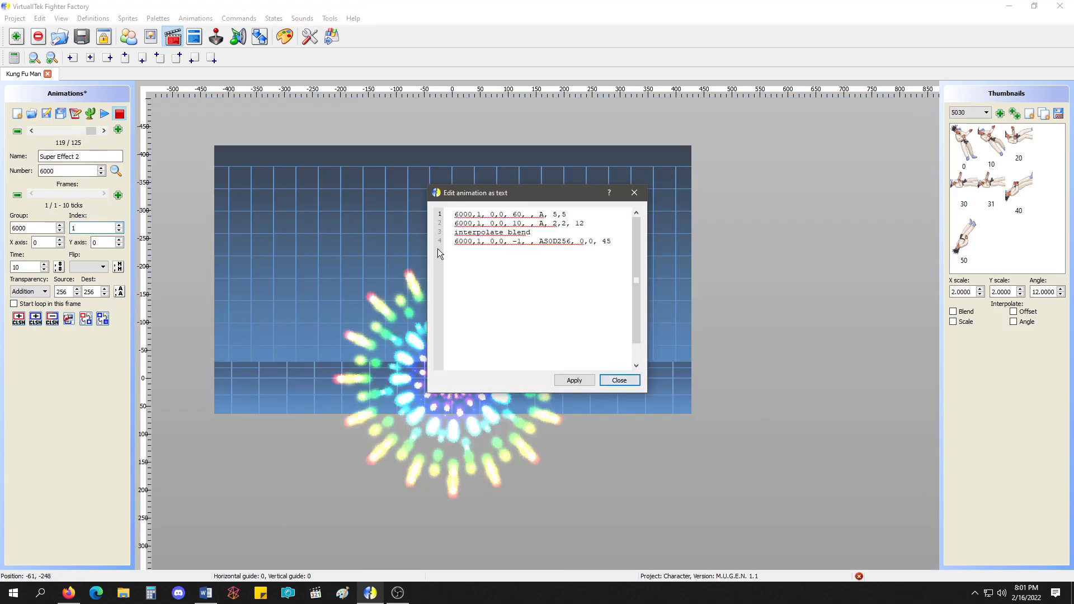
{"action": "left_click", "coordinate": [583, 236]}
{"action": "left_click_drag", "start_coordinate": [621, 241], "coordinate": [453, 214]}
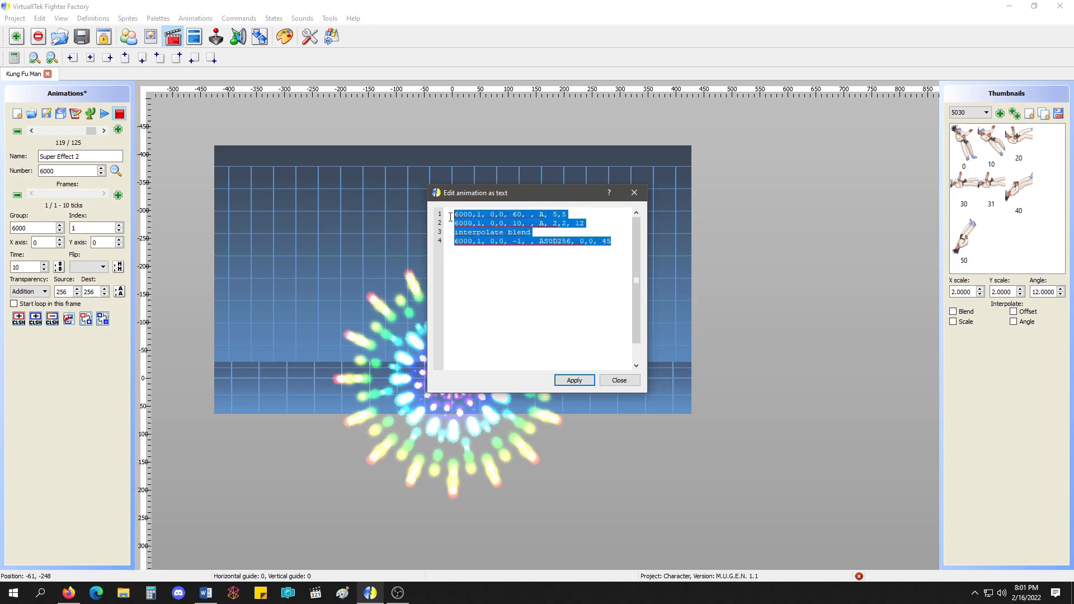
{"action": "key", "text": "Delete"}
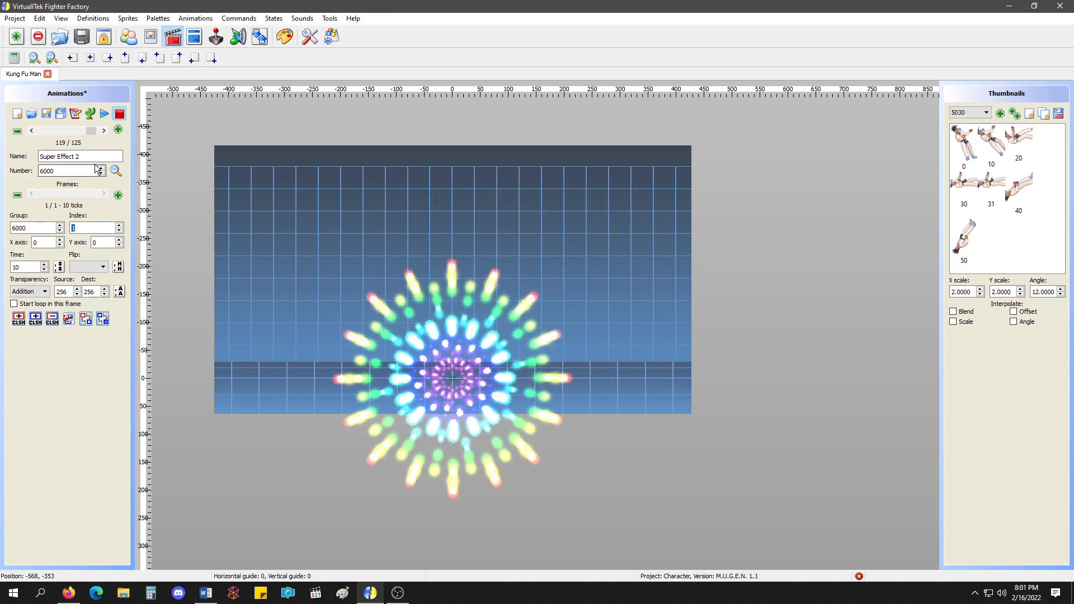
{"action": "left_click", "coordinate": [118, 129]}
{"action": "left_click", "coordinate": [519, 305]}
{"action": "left_click", "coordinate": [31, 132]}
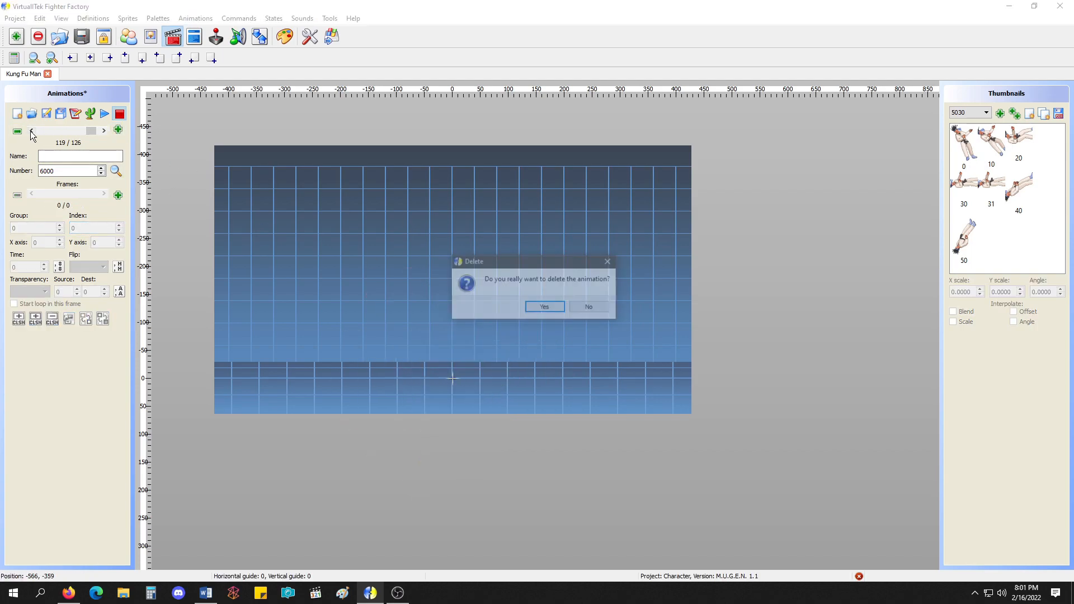
{"action": "key", "text": "Return"}
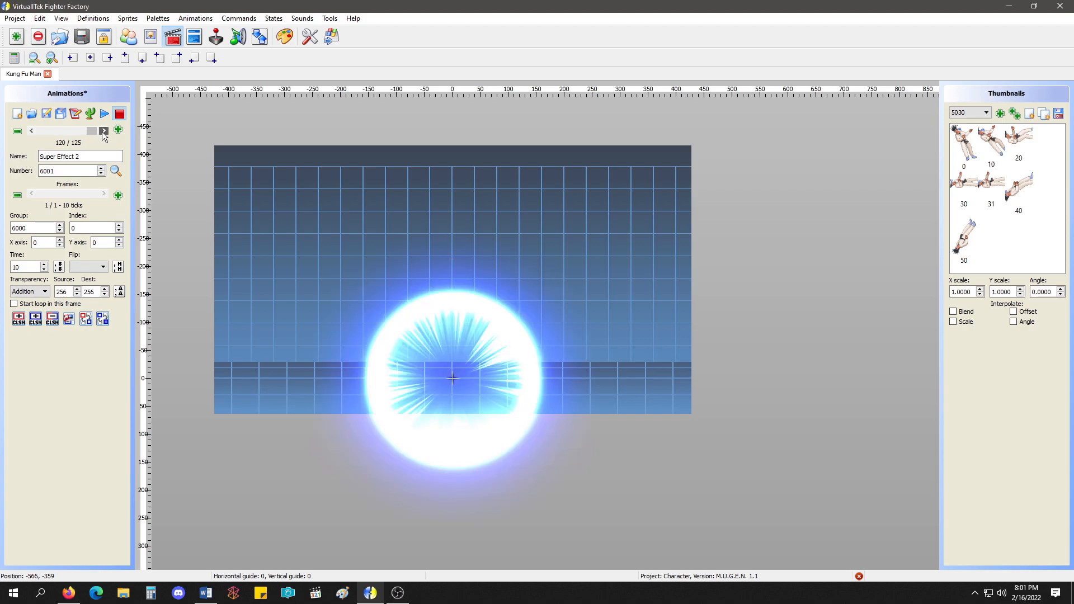
Rename animation 6000 to Super Effect 1 and review its definition as text.
{"action": "double_click", "coordinate": [76, 157]}
{"action": "type", "text": "1"}
{"action": "left_click", "coordinate": [75, 113]}
{"action": "left_click", "coordinate": [620, 262]}
{"action": "key", "text": "ctrl+a"}
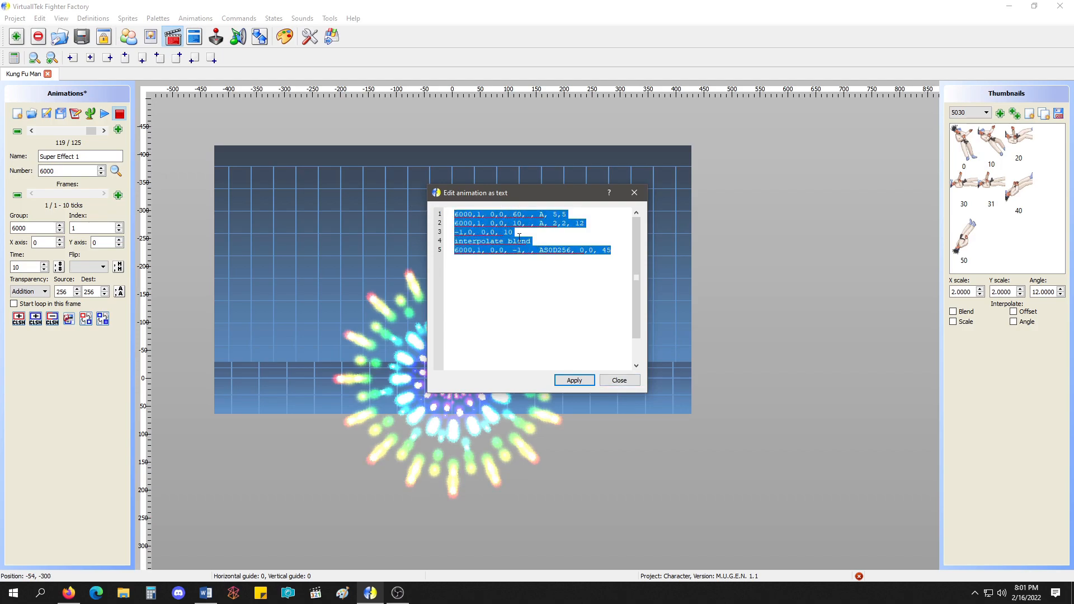
{"action": "left_click", "coordinate": [591, 282]}
{"action": "left_click", "coordinate": [632, 381]}
{"action": "left_click", "coordinate": [75, 113]}
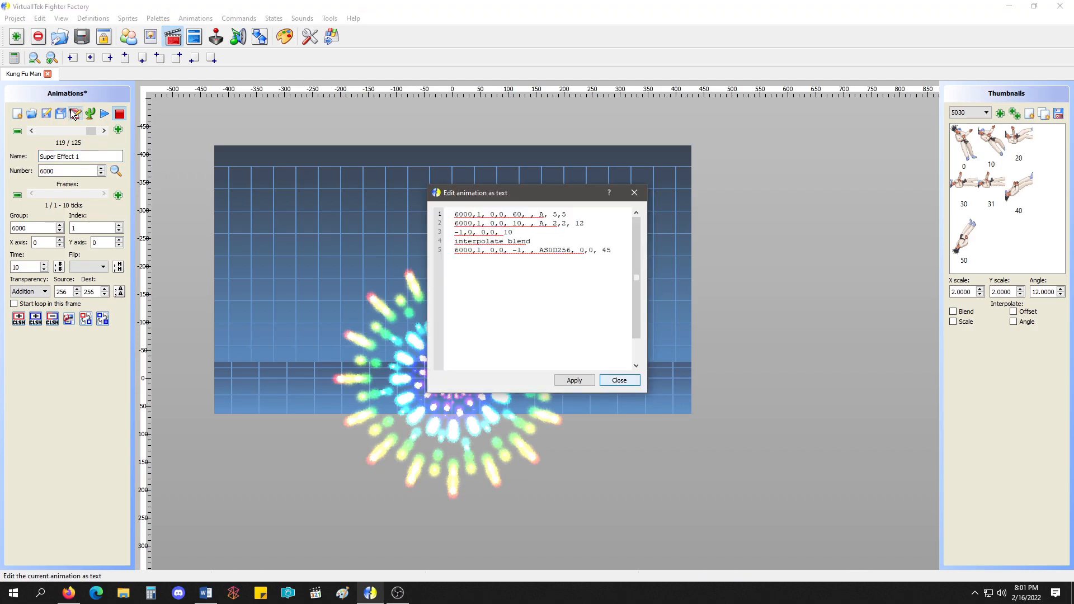
{"action": "left_click", "coordinate": [634, 193]}
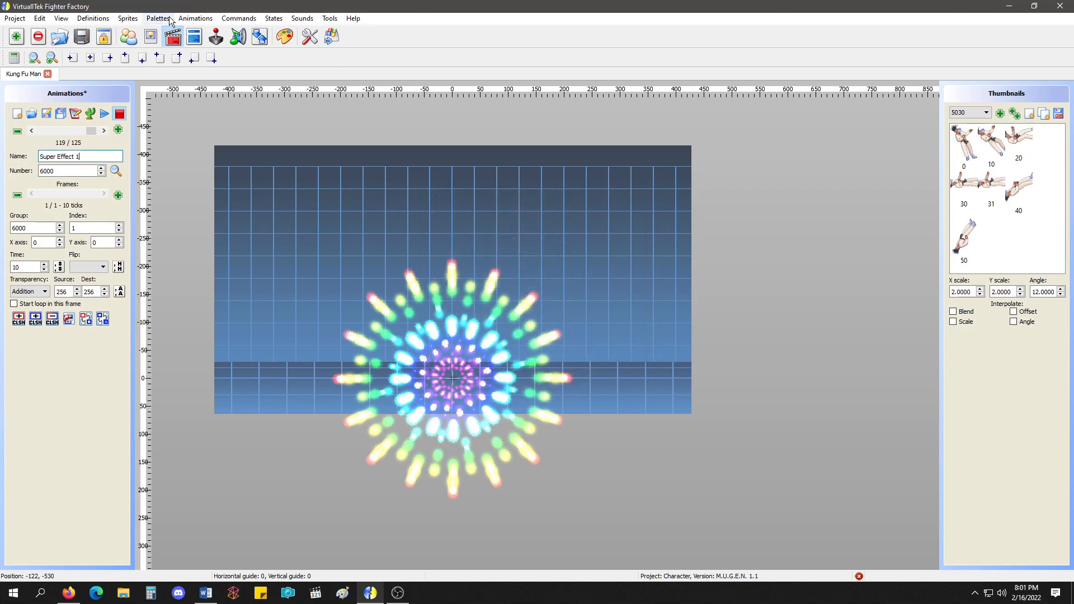
Open the full animation data as text and change the comment above Begin Action 6001 to Super Effect 2.
{"action": "left_click", "coordinate": [184, 18]}
{"action": "left_click", "coordinate": [218, 85]}
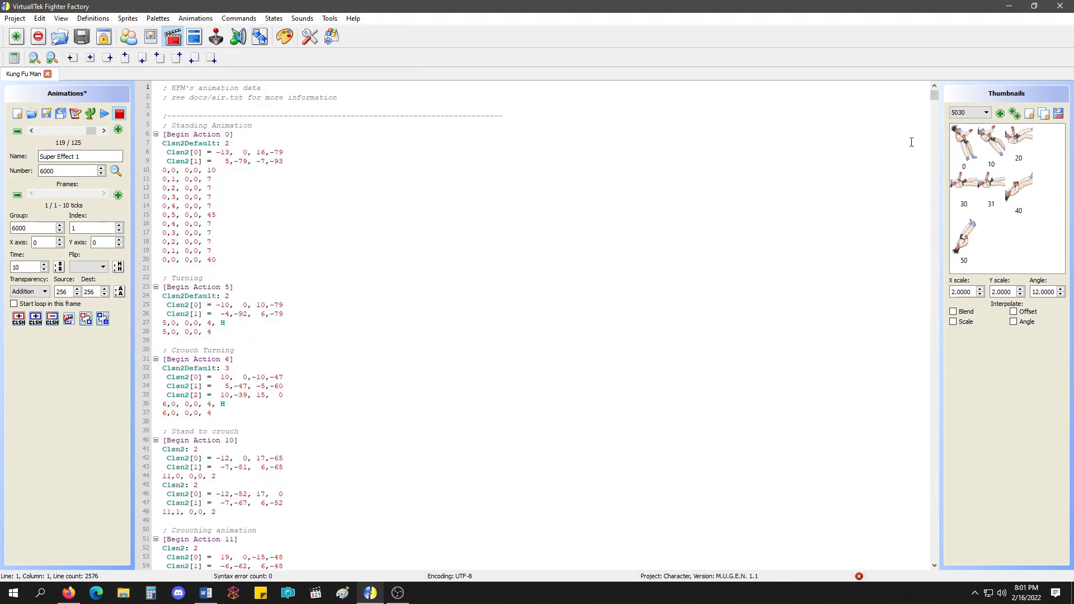
{"action": "left_click_drag", "start_coordinate": [938, 99], "coordinate": [946, 556]}
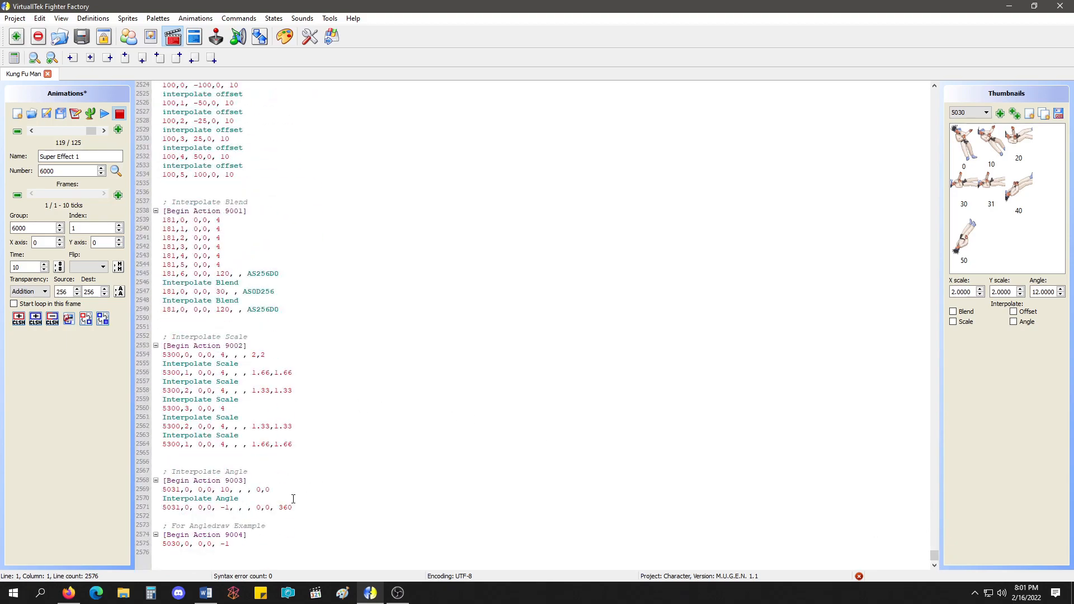
{"action": "scroll", "coordinate": [276, 396], "scroll_direction": "up", "scroll_amount": 1}
{"action": "scroll", "coordinate": [275, 397], "scroll_direction": "up", "scroll_amount": 14}
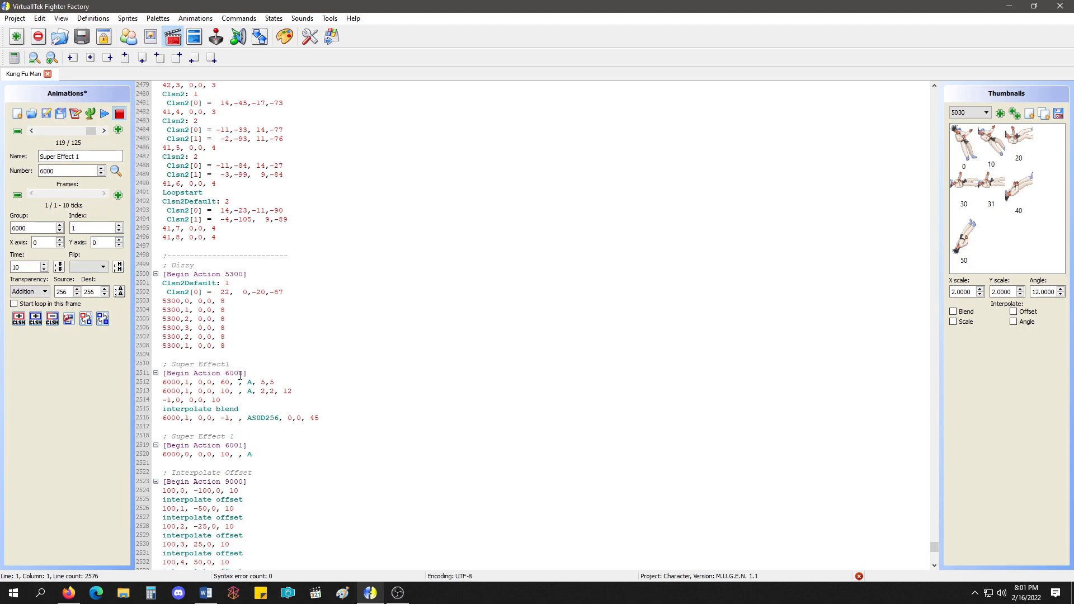
{"action": "double_click", "coordinate": [236, 438]}
{"action": "type", "text": "2"}
{"action": "left_click", "coordinate": [264, 449]}
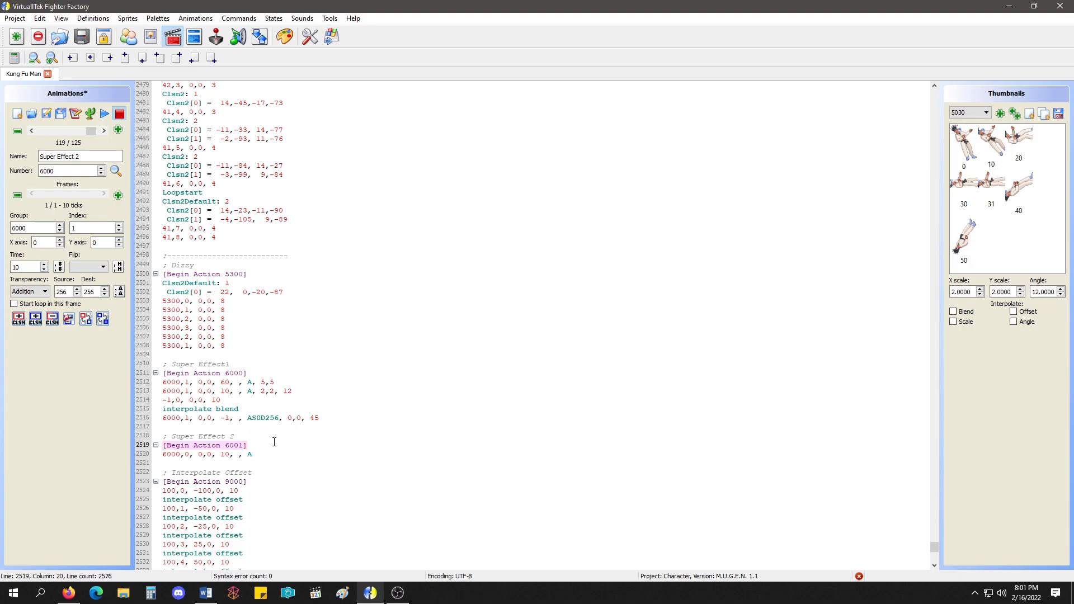
{"action": "left_click", "coordinate": [262, 454]}
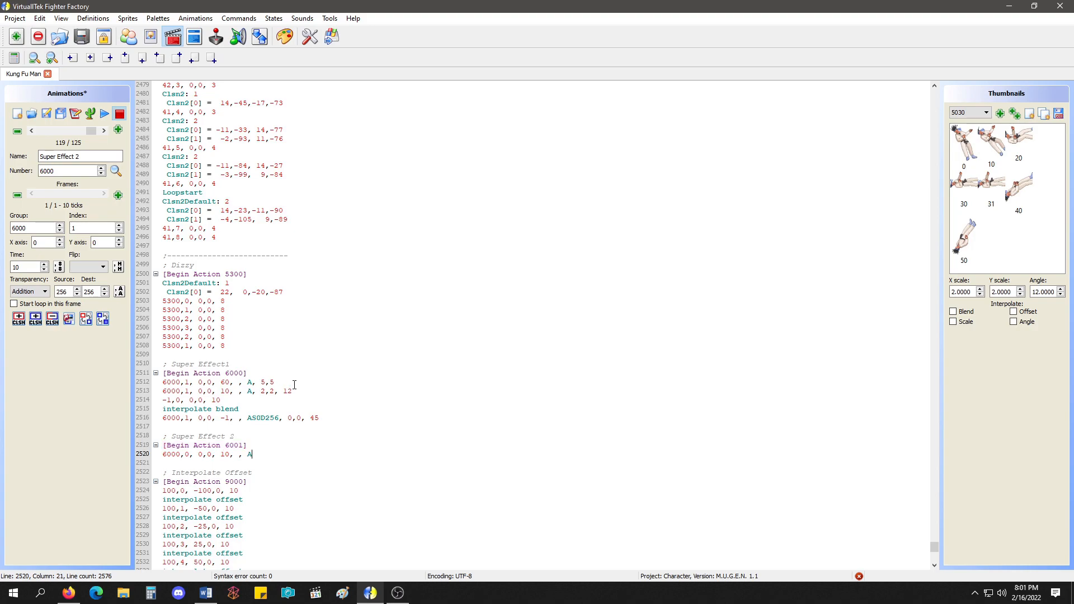
Delete the action 6000 frame line with scale 2,2 and angle 12, save the animations, and leave the full text view.
{"action": "left_click_drag", "start_coordinate": [299, 391], "coordinate": [152, 394]}
{"action": "key", "text": "BackSpace"}
{"action": "key", "text": "BackSpace"}
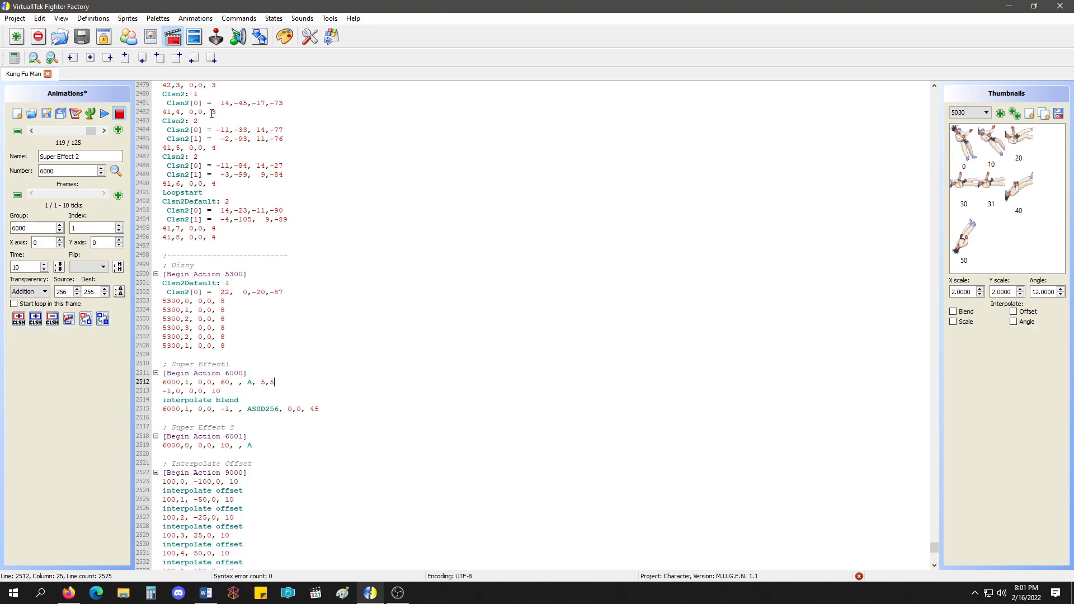
{"action": "left_click", "coordinate": [60, 113]}
{"action": "left_click", "coordinate": [167, 20]}
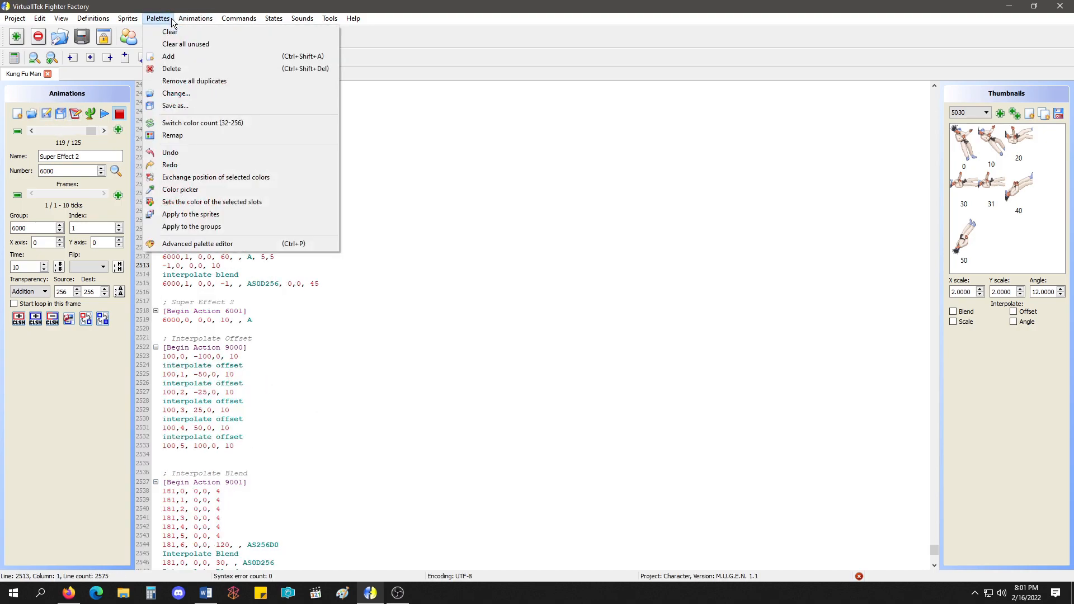
{"action": "mouse_move", "coordinate": [183, 22]}
{"action": "left_click", "coordinate": [206, 88]}
Play and compare the neighbouring super effect animations 6000 and 6001, including the duplicate 6000 entry.
{"action": "left_click", "coordinate": [105, 115]}
{"action": "left_click", "coordinate": [119, 114]}
{"action": "left_click", "coordinate": [103, 130]}
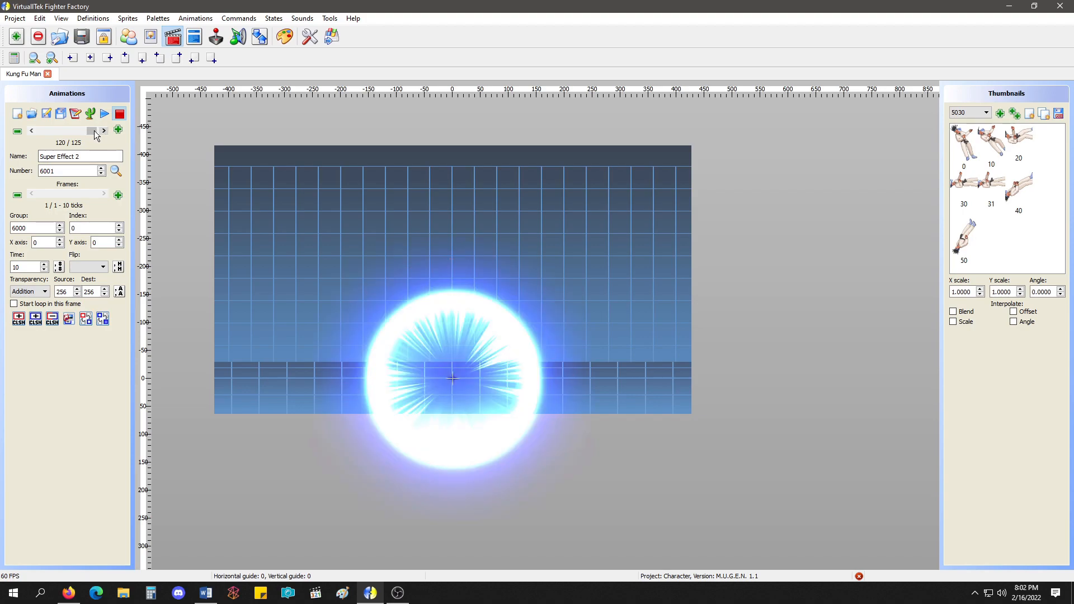
{"action": "scroll", "coordinate": [93, 129], "scroll_direction": "up", "scroll_amount": 3}
{"action": "scroll", "coordinate": [92, 130], "scroll_direction": "down", "scroll_amount": 3}
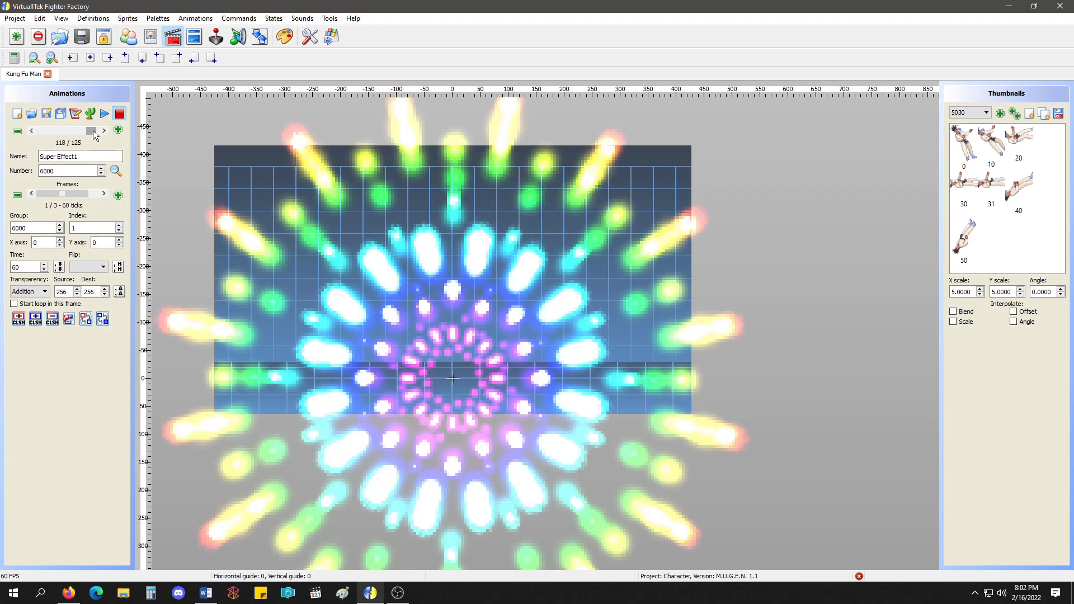
{"action": "scroll", "coordinate": [93, 129], "scroll_direction": "up", "scroll_amount": 3}
{"action": "scroll", "coordinate": [92, 130], "scroll_direction": "down", "scroll_amount": 3}
{"action": "scroll", "coordinate": [93, 130], "scroll_direction": "up", "scroll_amount": 1}
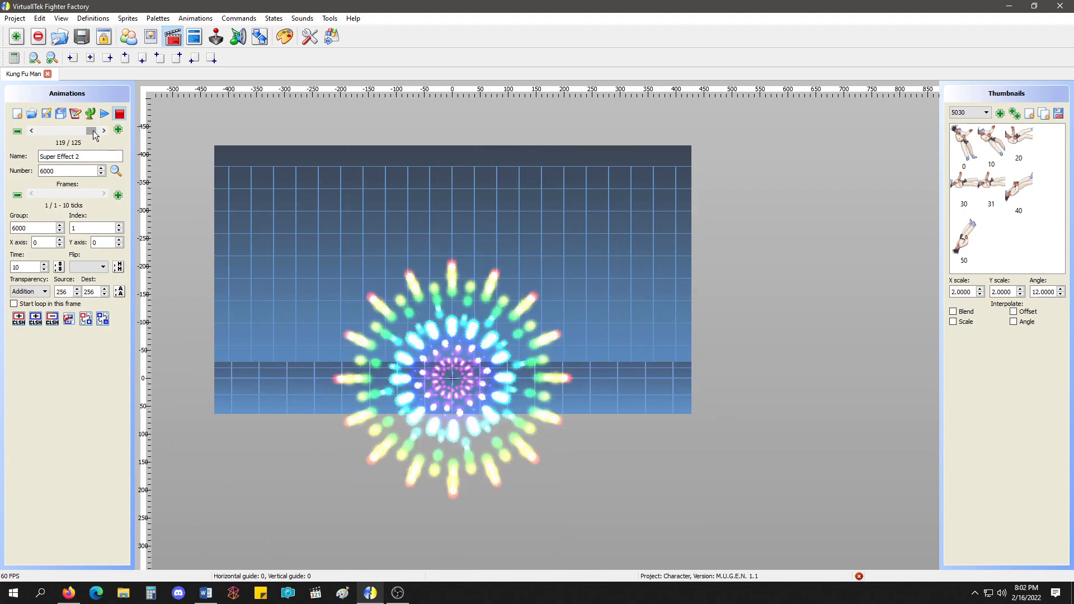
{"action": "left_click", "coordinate": [104, 118]}
{"action": "left_click", "coordinate": [120, 114]}
{"action": "left_click", "coordinate": [103, 131]}
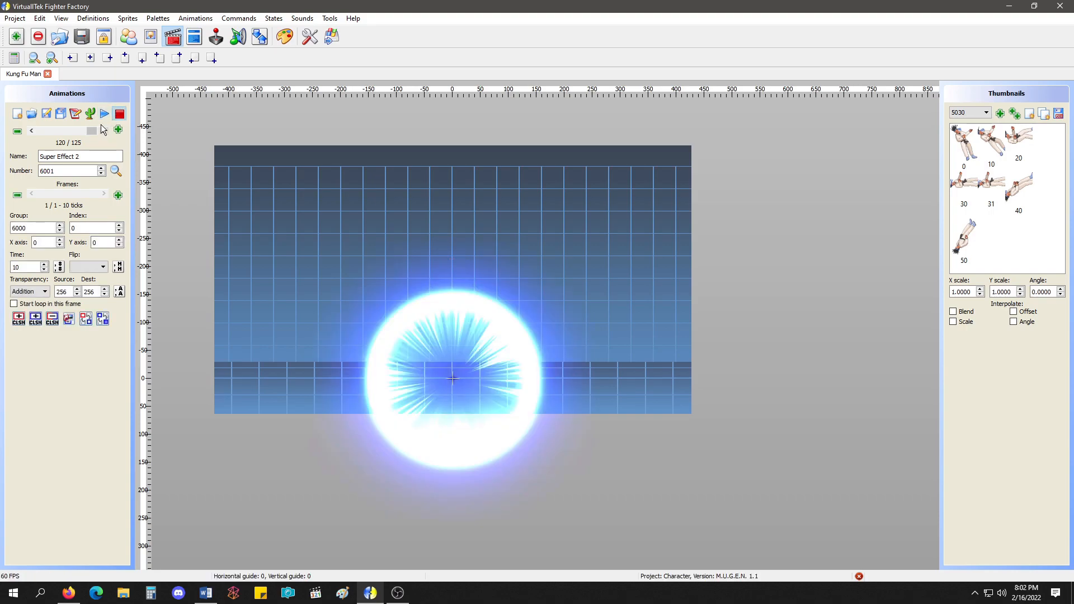
Try to clear the first two frame lines from the duplicate animation 6000's text and apply the change.
{"action": "left_click", "coordinate": [79, 113]}
{"action": "left_click", "coordinate": [629, 378]}
{"action": "scroll", "coordinate": [88, 129], "scroll_direction": "up", "scroll_amount": 1}
{"action": "left_click", "coordinate": [74, 114]}
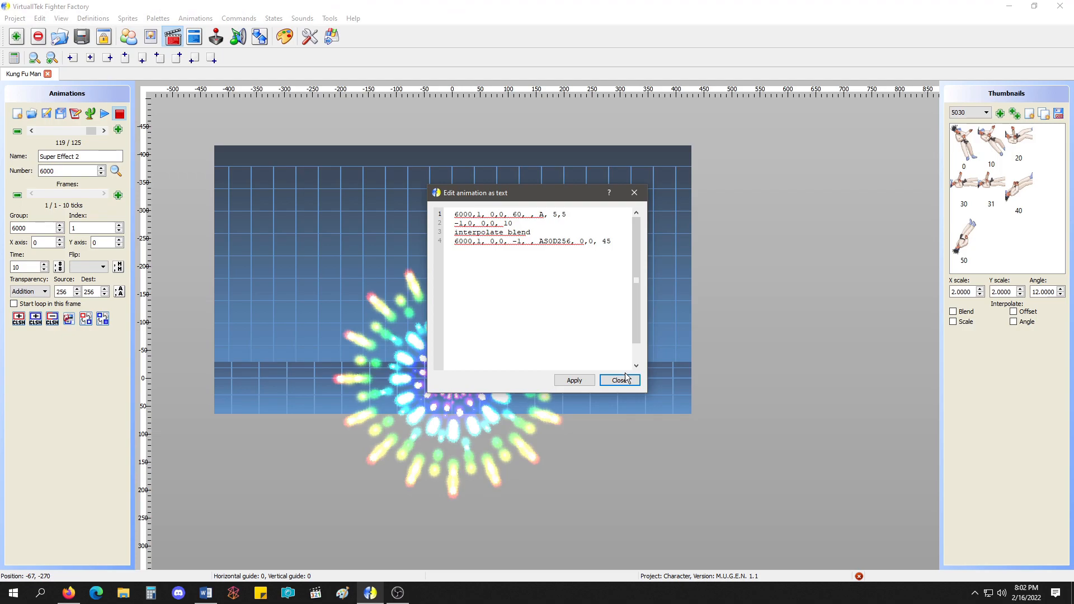
{"action": "left_click_drag", "start_coordinate": [587, 226], "coordinate": [393, 211]}
{"action": "key", "text": "BackSpace"}
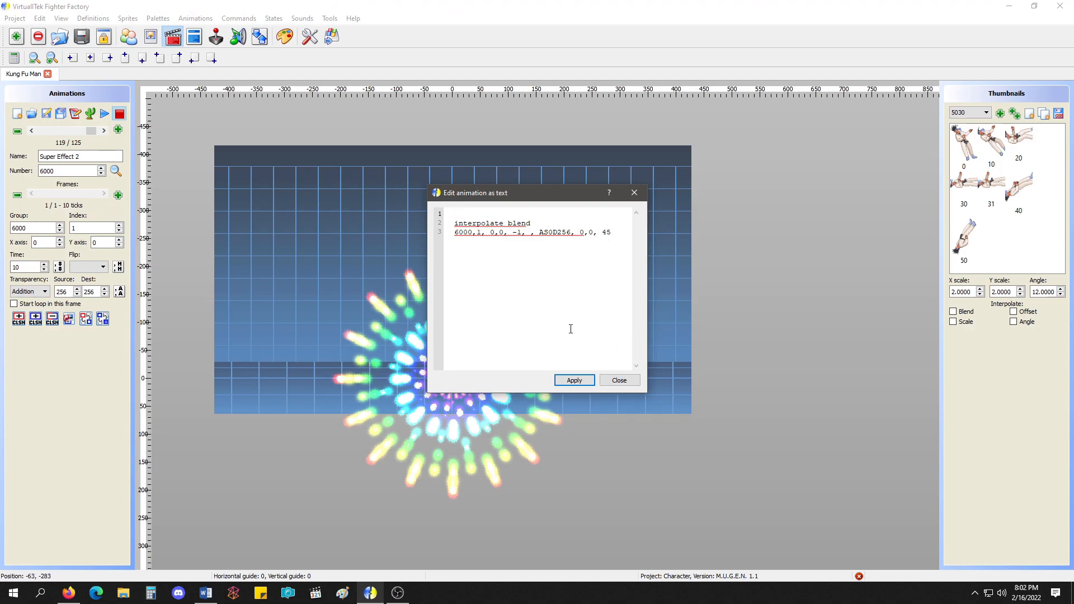
{"action": "left_click", "coordinate": [575, 380]}
{"action": "left_click", "coordinate": [619, 380]}
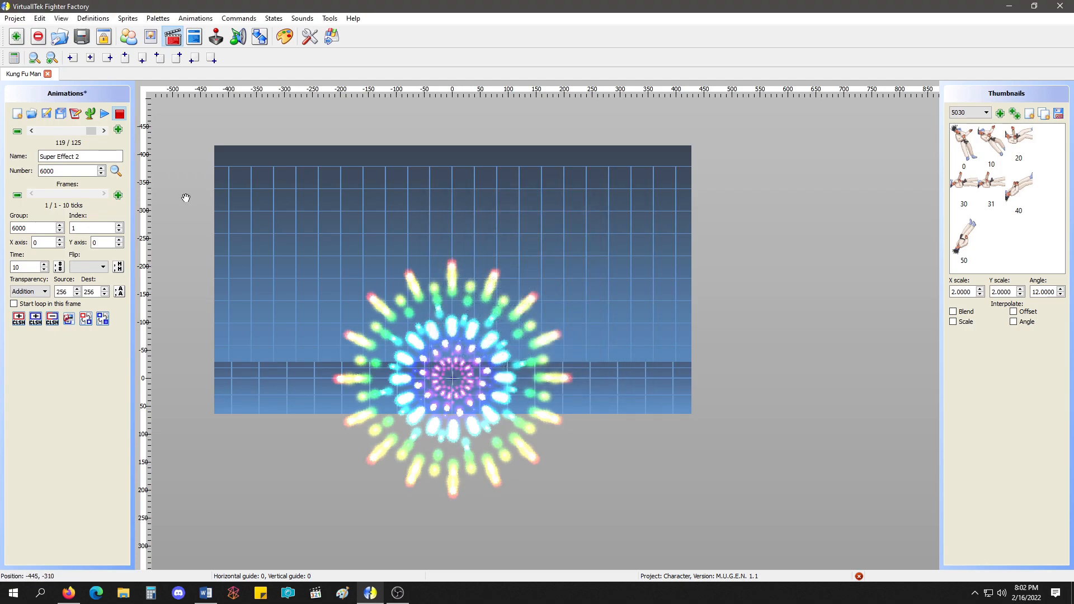
Try to delete the remaining interpolate blend and ASOD256 frame lines from the duplicate entry's text, then step back through the animations.
{"action": "left_click", "coordinate": [75, 114]}
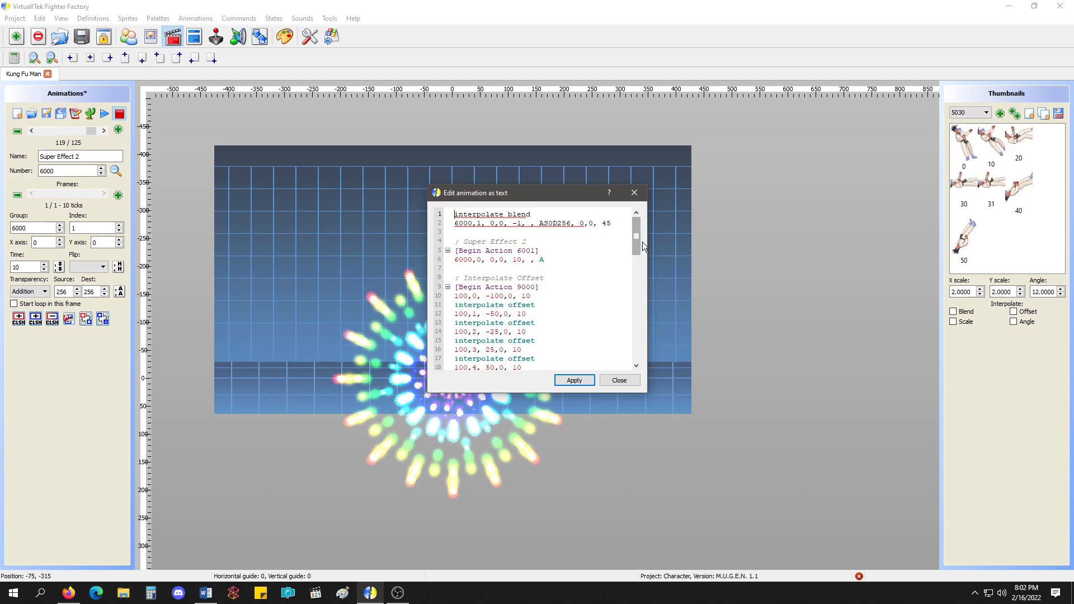
{"action": "left_click_drag", "start_coordinate": [594, 231], "coordinate": [436, 214]}
{"action": "key", "text": "BackSpace"}
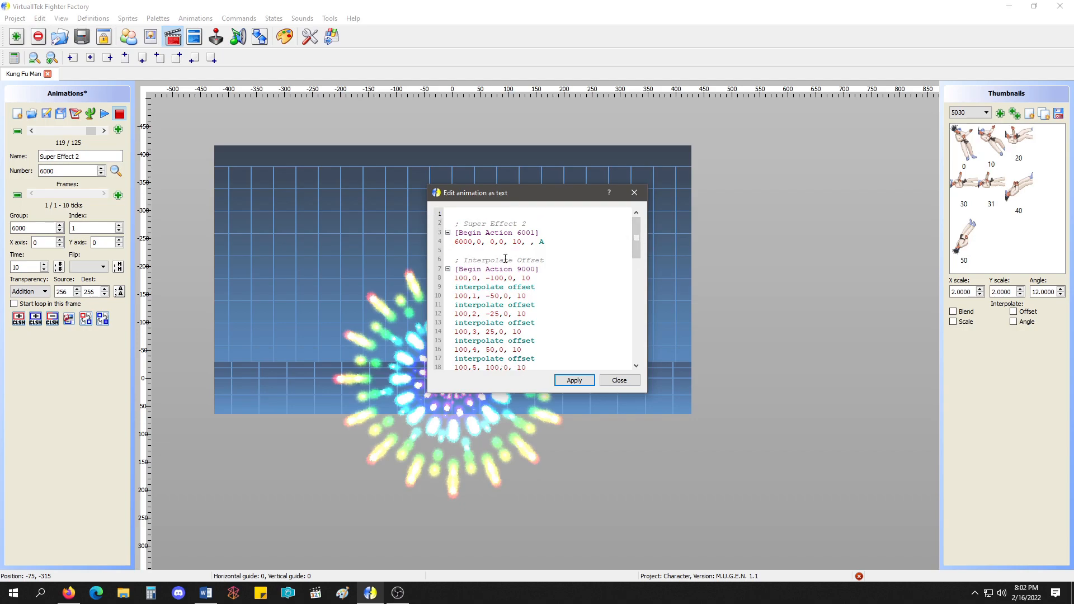
{"action": "left_click", "coordinate": [620, 381]}
{"action": "left_click", "coordinate": [29, 132]}
{"action": "left_click", "coordinate": [30, 131]}
{"action": "left_click", "coordinate": [30, 131]}
{"action": "left_click", "coordinate": [31, 131]}
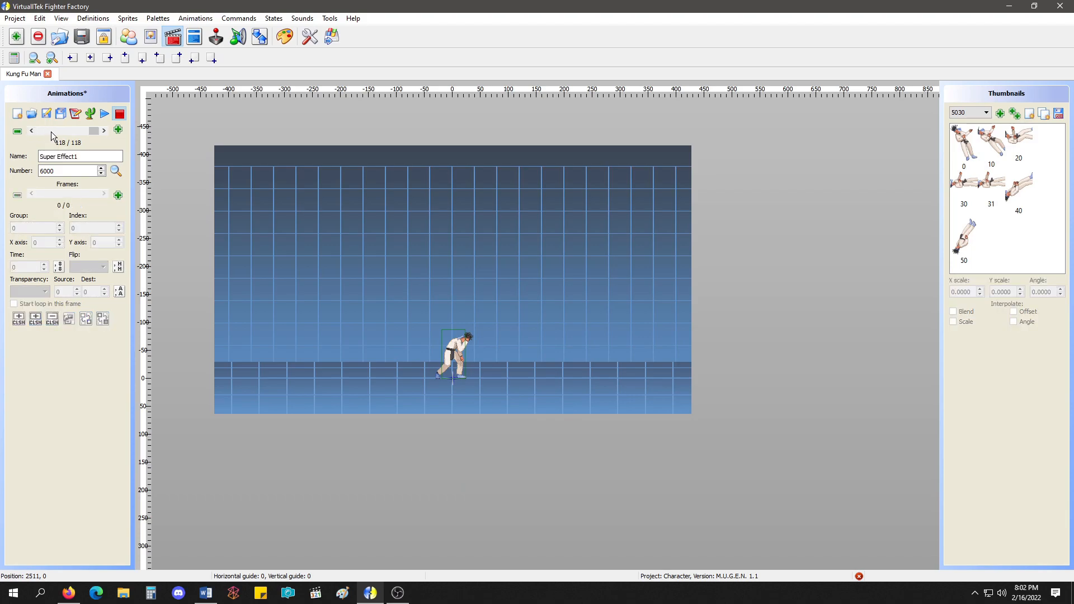
Close the Kung Fu Man project without saving and reopen it from the recent projects.
{"action": "left_click", "coordinate": [48, 74]}
{"action": "left_click", "coordinate": [590, 302]}
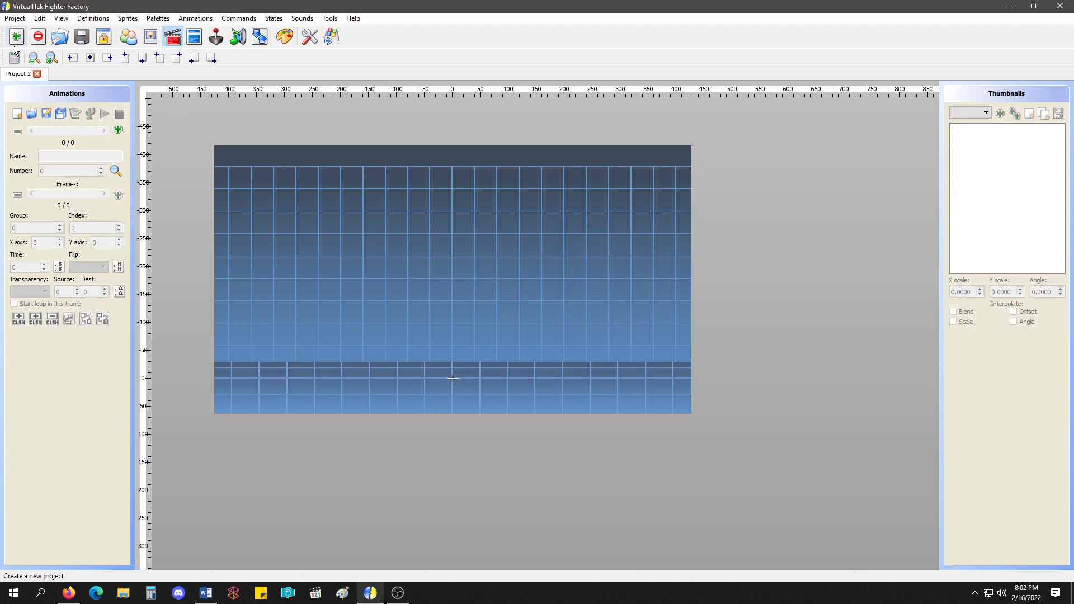
{"action": "left_click", "coordinate": [14, 23]}
{"action": "mouse_move", "coordinate": [26, 56]}
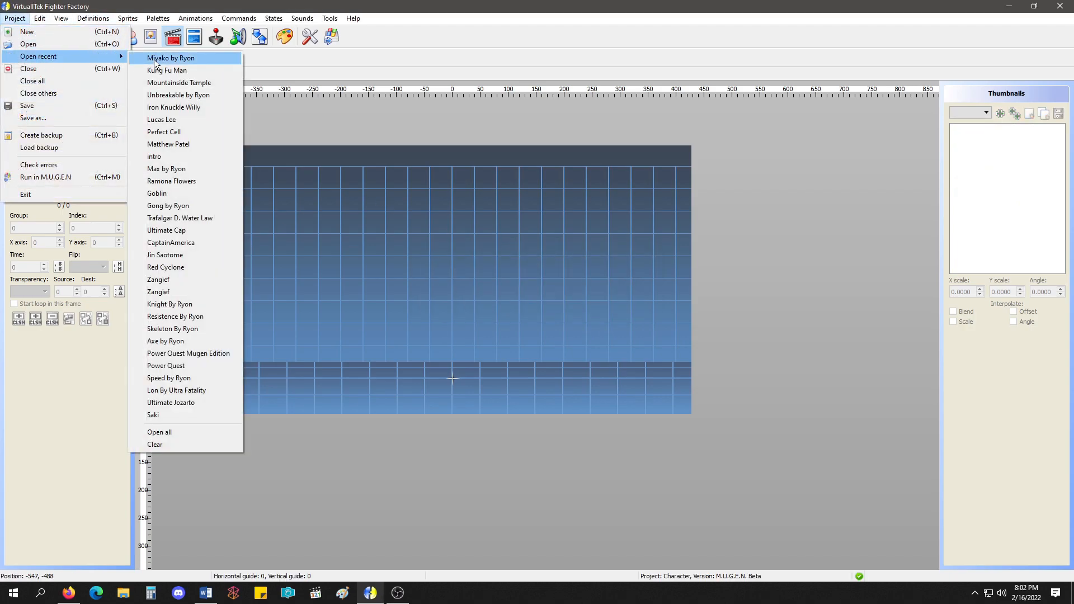
{"action": "left_click", "coordinate": [150, 71]}
Find animation 6000, delete its blank second frame with group -1, and return to the first frame.
{"action": "left_click_drag", "start_coordinate": [42, 131], "coordinate": [121, 130]}
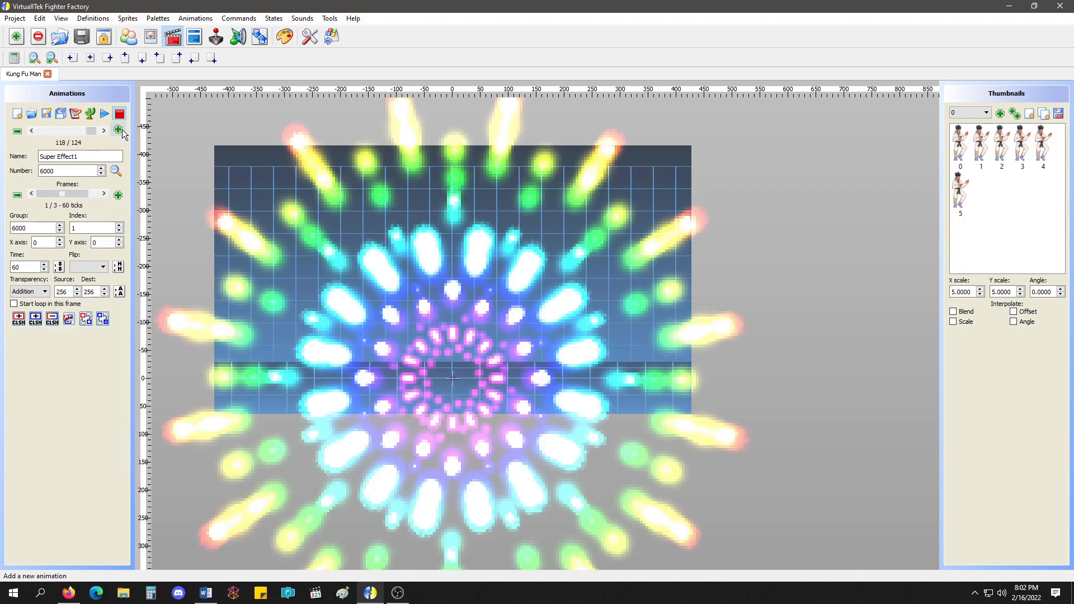
{"action": "left_click", "coordinate": [77, 192]}
{"action": "left_click", "coordinate": [103, 195]}
{"action": "left_click", "coordinate": [32, 194]}
{"action": "left_click", "coordinate": [32, 195]}
{"action": "key", "text": "Right"}
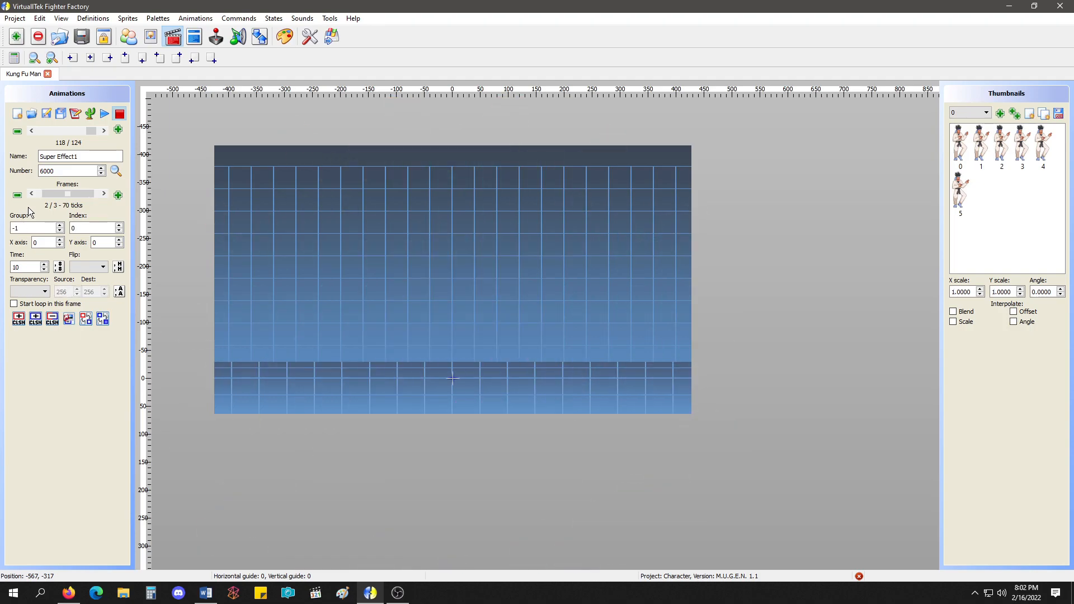
{"action": "left_click", "coordinate": [17, 195]}
{"action": "left_click_drag", "start_coordinate": [56, 193], "coordinate": [39, 193]}
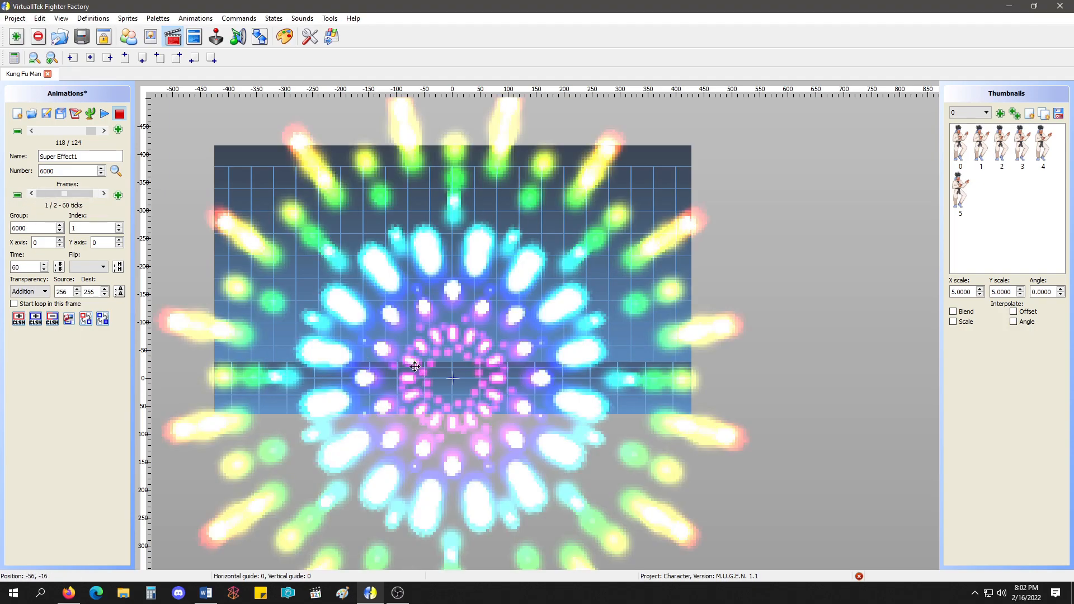
Play Super Effect1 to check how it fades without the blank frame.
{"action": "left_click", "coordinate": [106, 114]}
{"action": "left_click", "coordinate": [110, 114]}
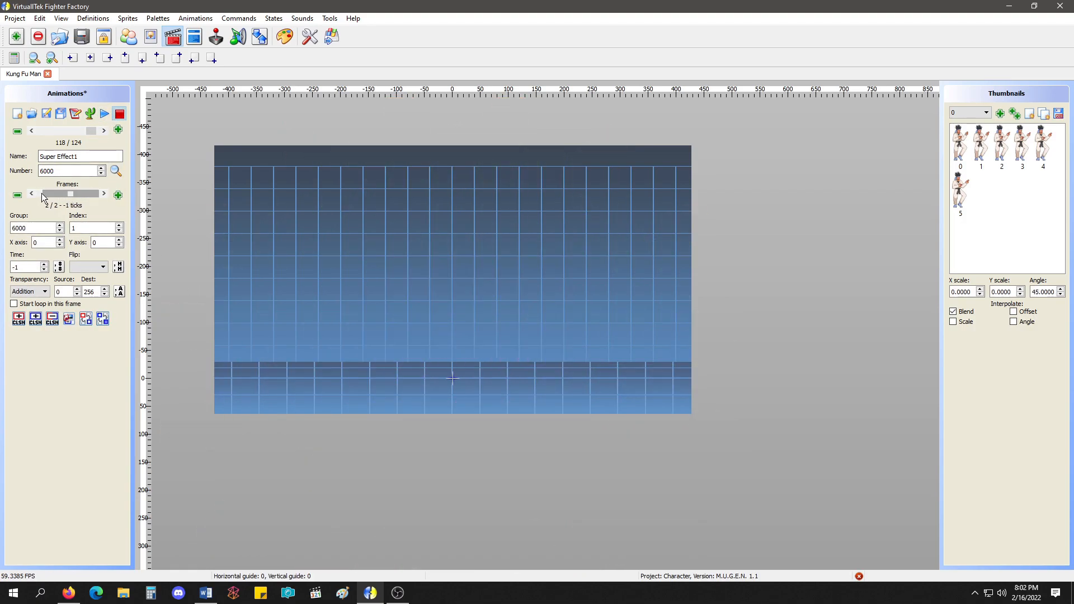
{"action": "left_click", "coordinate": [104, 114]}
{"action": "left_click", "coordinate": [119, 115]}
Add an "interpolate scale" line below "interpolate blend" in animation 6000's text and apply it.
{"action": "left_click", "coordinate": [75, 114]}
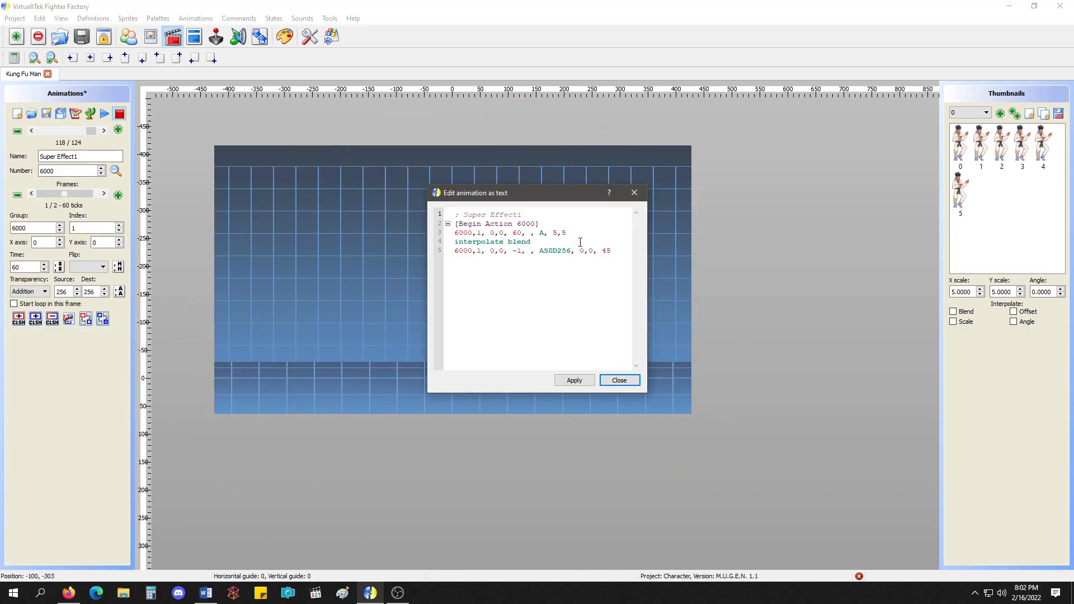
{"action": "left_click", "coordinate": [586, 241]}
{"action": "key", "text": "Return"}
{"action": "type", "text": "inter"}
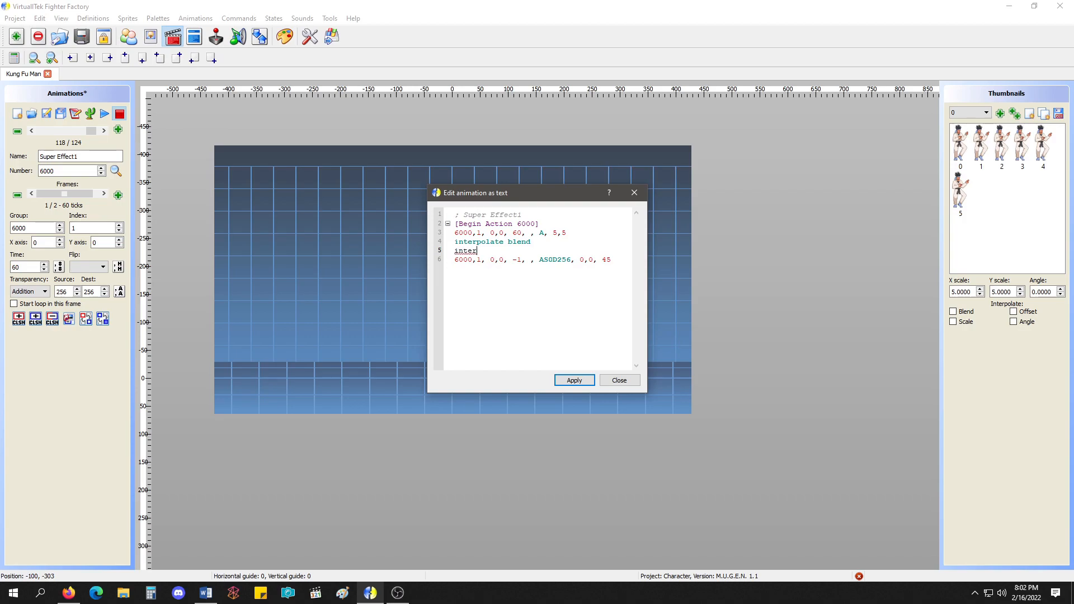
{"action": "type", "text": "polate scale"}
{"action": "left_click", "coordinate": [574, 380]}
{"action": "left_click", "coordinate": [620, 381]}
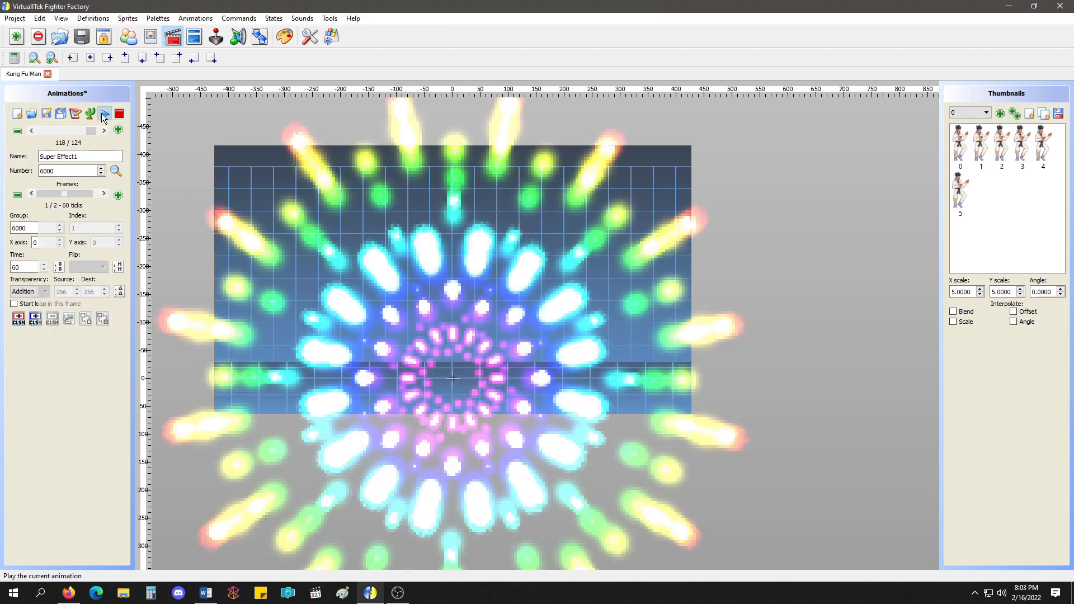
Play animation 6000 several times to preview the combined blend and scale interpolation.
{"action": "left_click", "coordinate": [104, 114]}
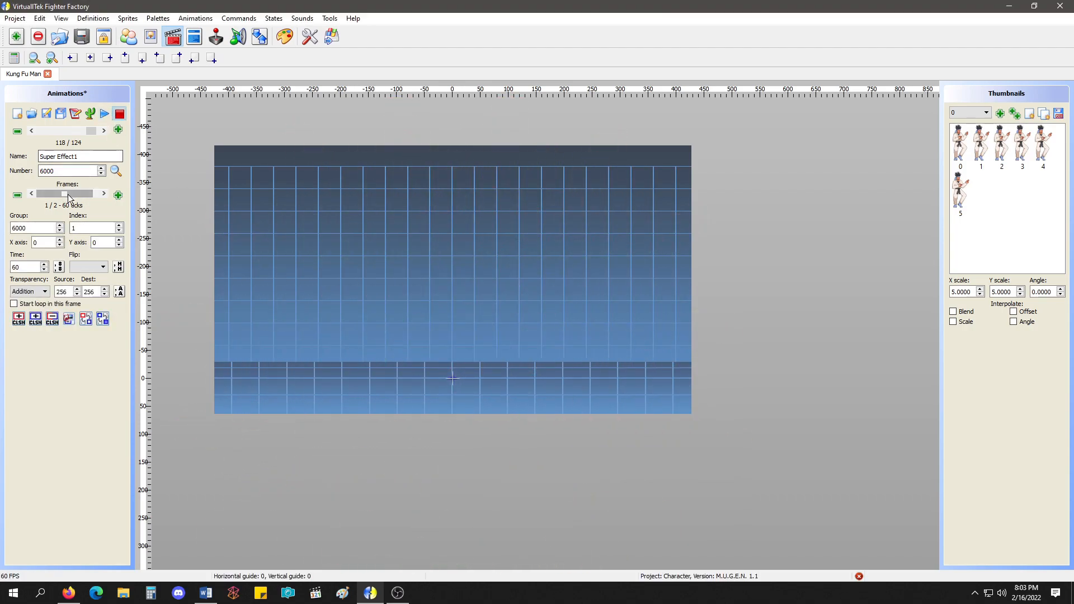
{"action": "left_click", "coordinate": [105, 114]}
{"action": "left_click", "coordinate": [118, 115]}
{"action": "left_click", "coordinate": [103, 115]}
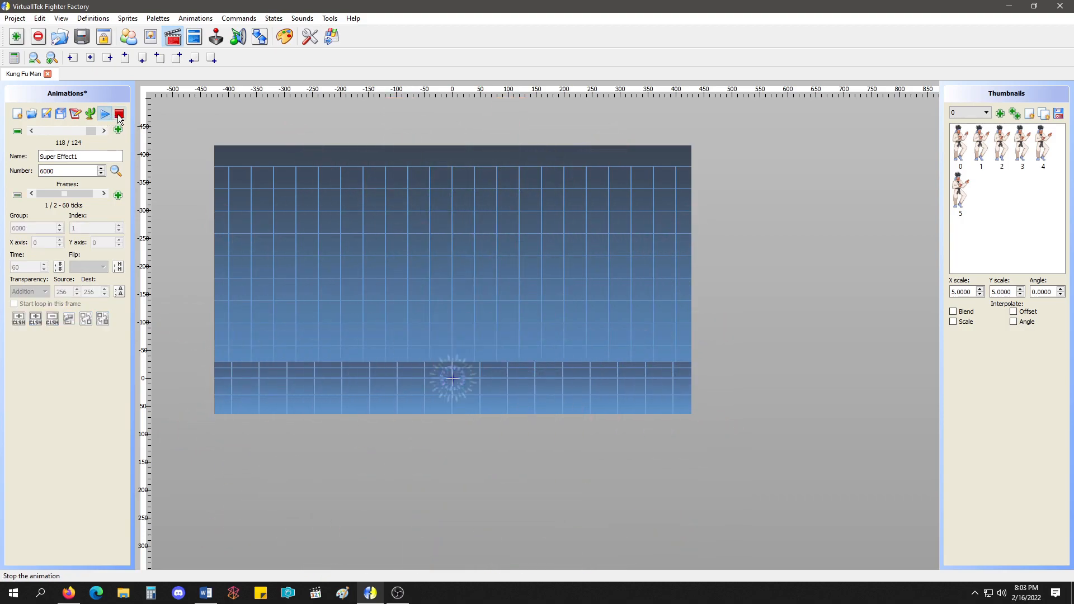
{"action": "left_click", "coordinate": [119, 114]}
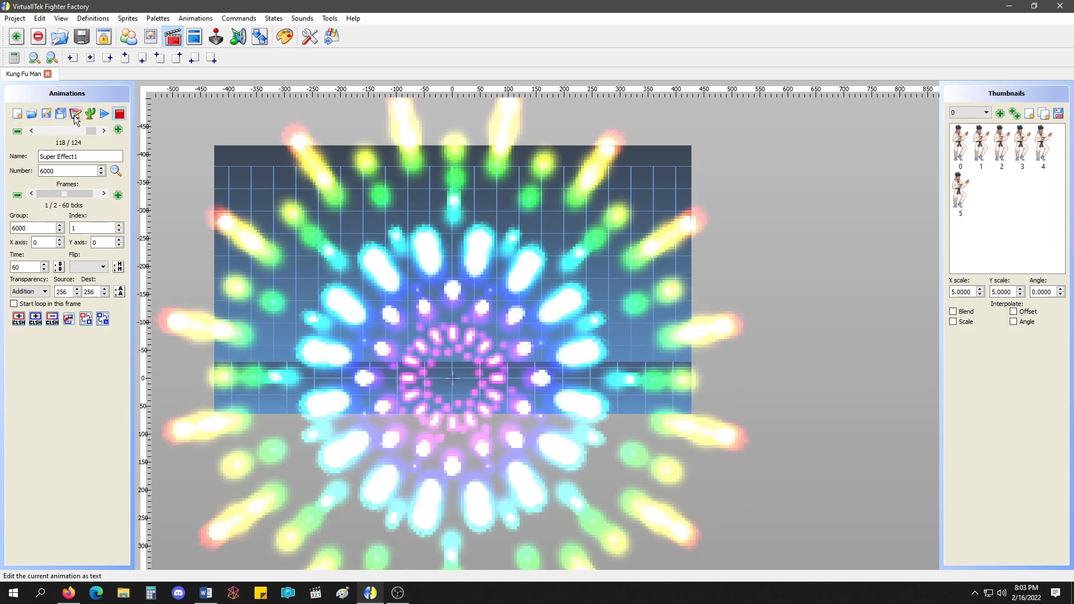
In animation 6000's text, append angle 0 to the first frame, add "interpolate angle" below "interpolate scale", and apply.
{"action": "left_click", "coordinate": [75, 114]}
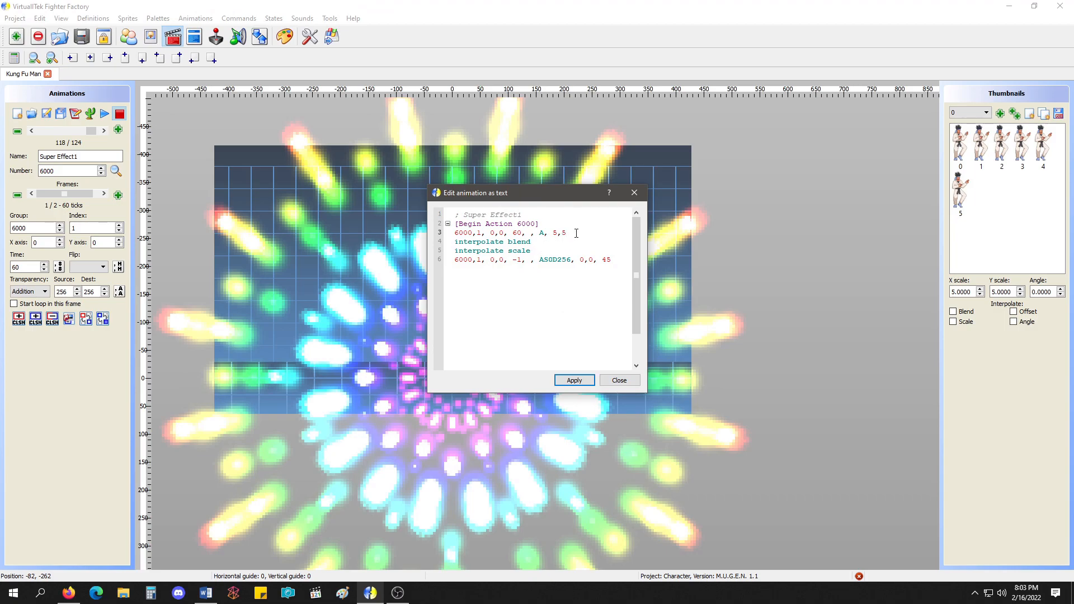
{"action": "key", "text": "Return"}
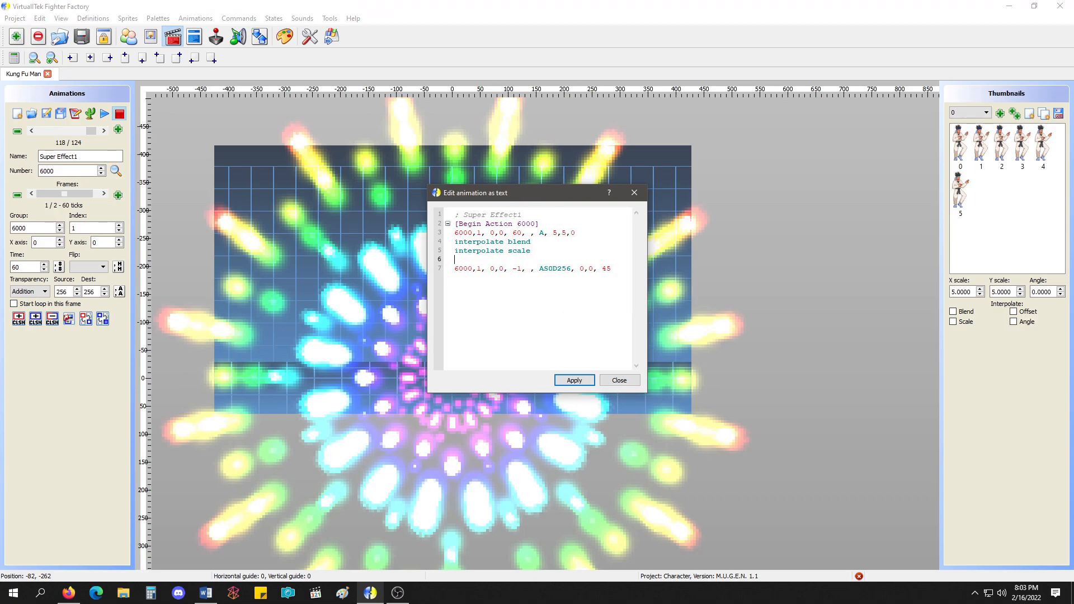
{"action": "type", "text": "interpolate angle"}
{"action": "left_click", "coordinate": [575, 380]}
{"action": "left_click", "coordinate": [619, 380]}
Play animation 6000 again to preview it with angle interpolation.
{"action": "left_click", "coordinate": [105, 114]}
{"action": "left_click", "coordinate": [120, 115]}
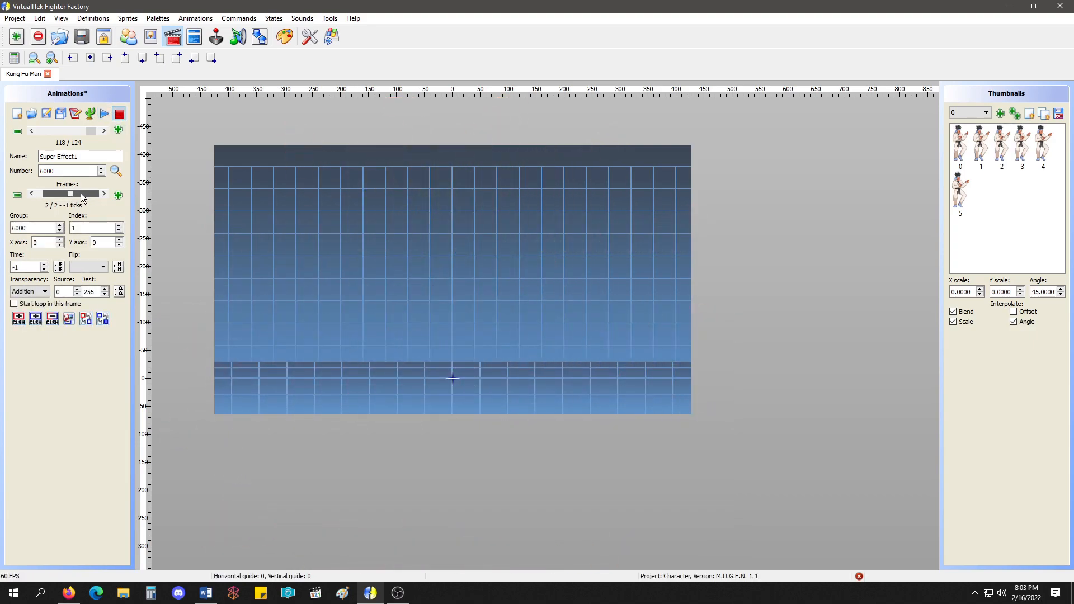
{"action": "left_click", "coordinate": [104, 114]}
{"action": "left_click", "coordinate": [119, 114]}
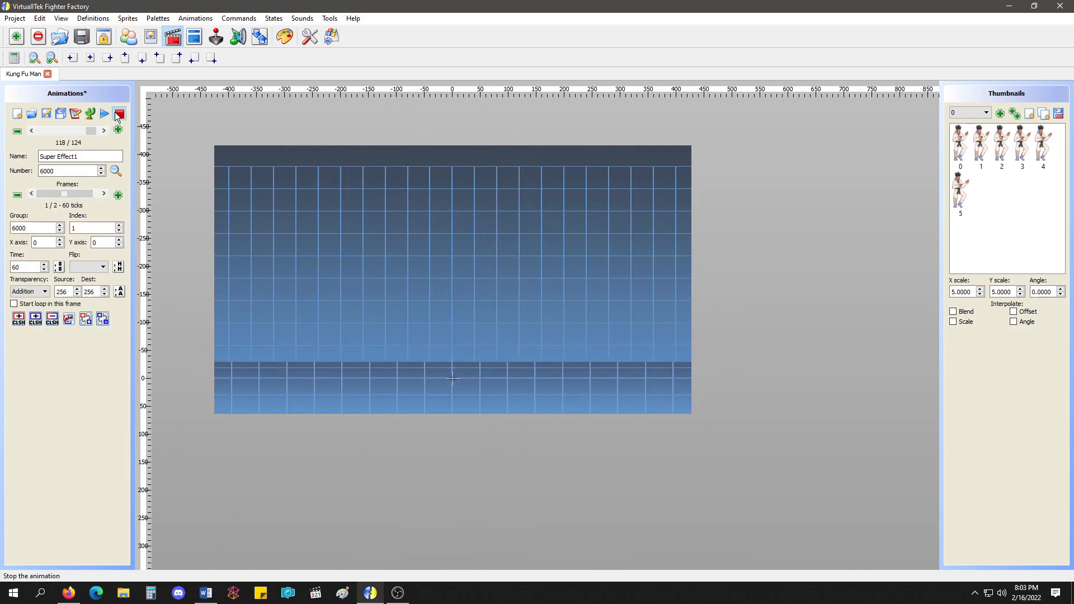
Remove the "interpolate angle" line from animation 6000's text, apply the change, and replay the animation.
{"action": "left_click", "coordinate": [75, 114]}
{"action": "left_click_drag", "start_coordinate": [532, 260], "coordinate": [432, 260]}
{"action": "key", "text": "BackSpace"}
{"action": "key", "text": "BackSpace"}
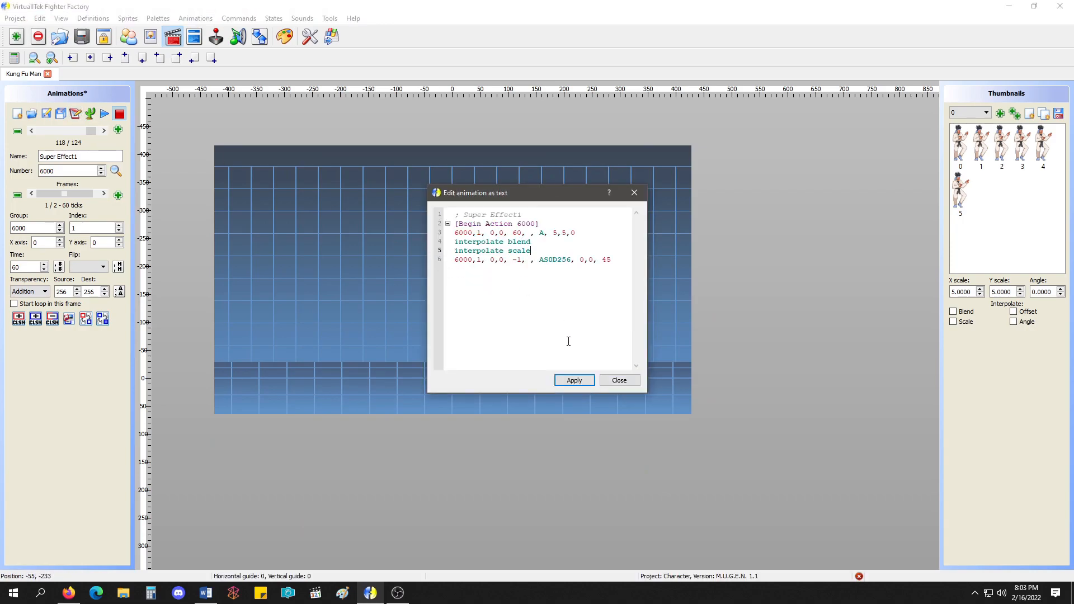
{"action": "left_click", "coordinate": [575, 381]}
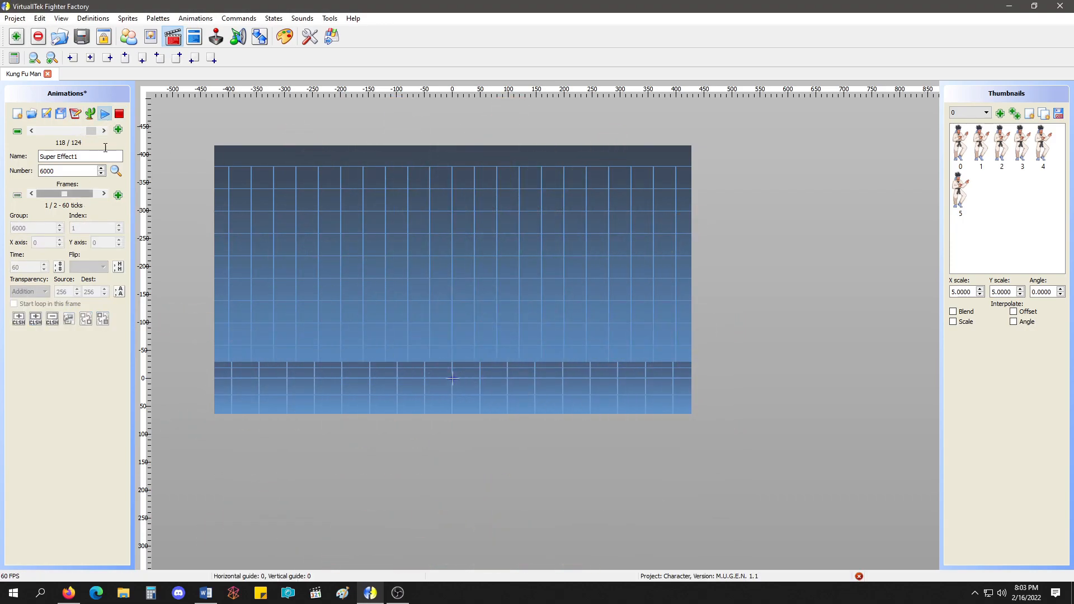
{"action": "left_click", "coordinate": [120, 114]}
Open animation 6001 as text and append ",,0,0" to its frame line.
{"action": "left_click", "coordinate": [103, 131]}
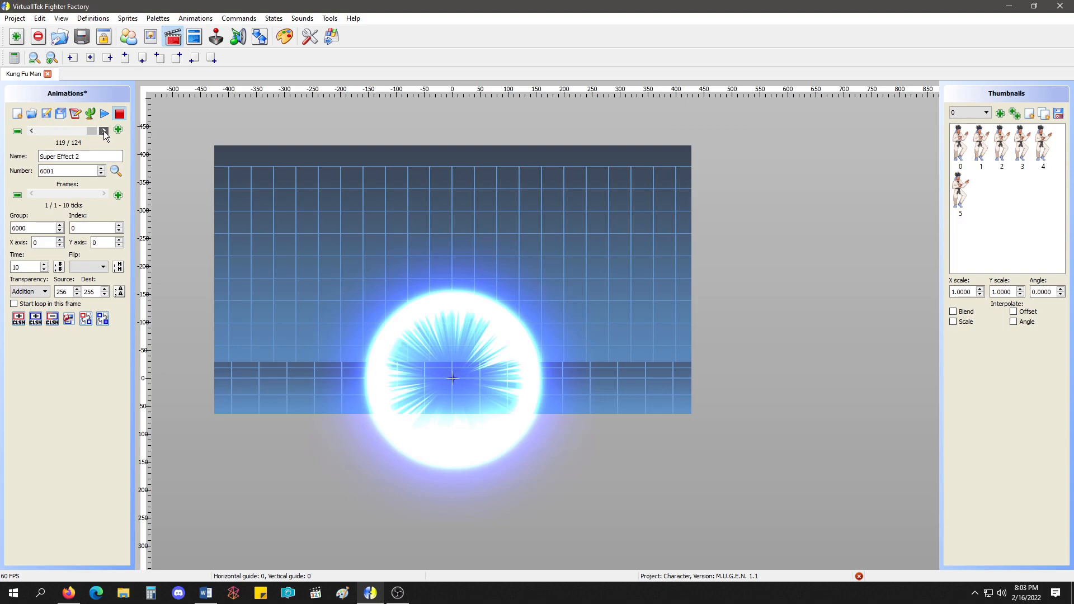
{"action": "left_click", "coordinate": [75, 114]}
{"action": "left_click", "coordinate": [556, 235]}
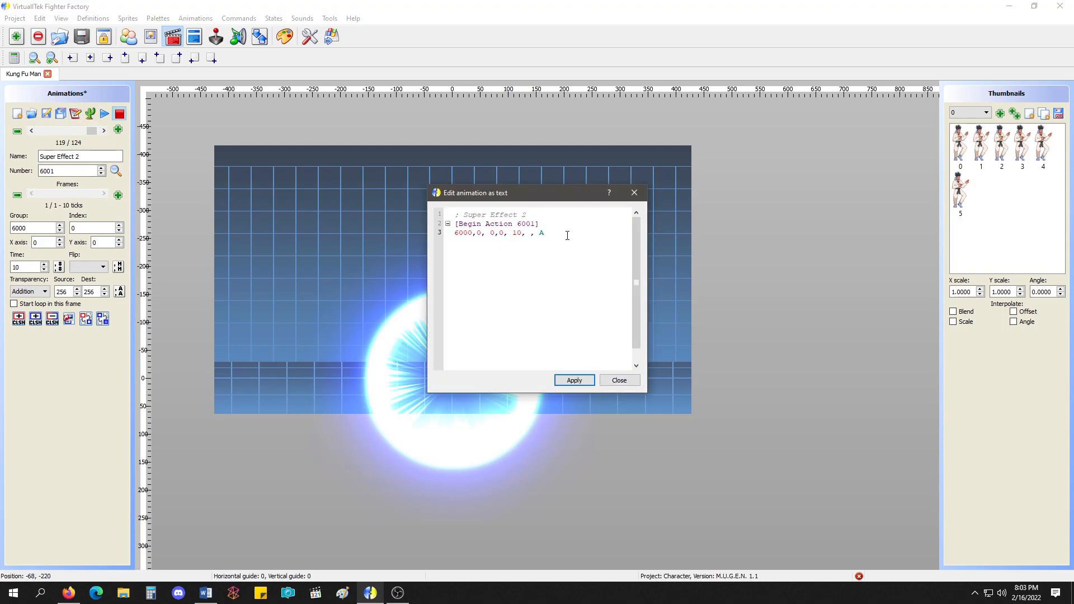
{"action": "type", "text": ",,0,0"}
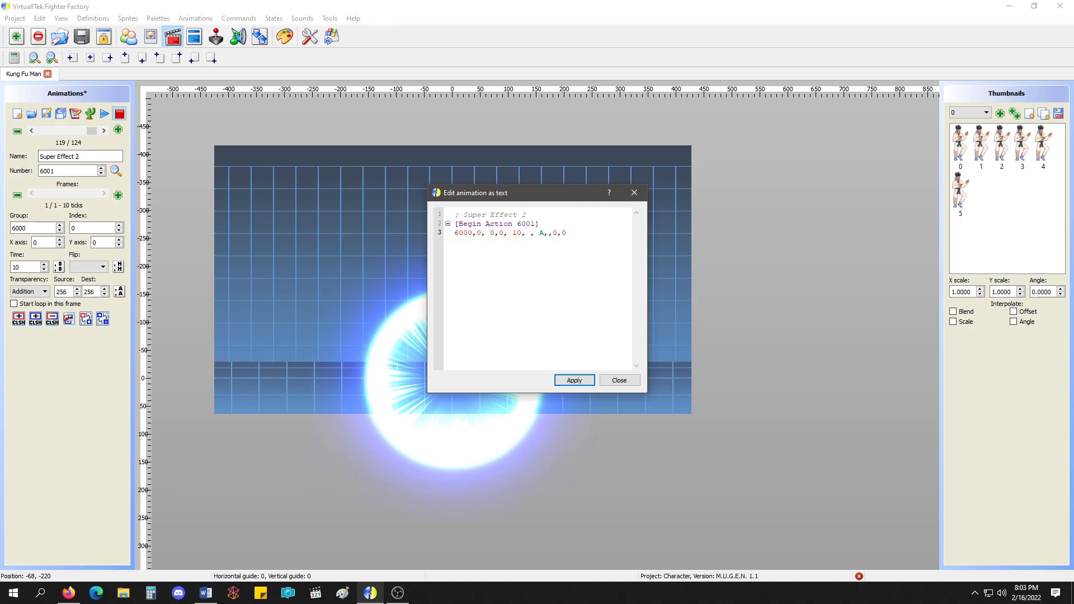
Copy animation 6001's frame line, add "interpolate scale" beneath it, and paste the copied frame line below.
{"action": "left_click_drag", "start_coordinate": [575, 234], "coordinate": [453, 232]}
{"action": "key", "text": "ctrl+c"}
{"action": "left_click", "coordinate": [589, 233]}
{"action": "type", "text": "interpolate scale"}
{"action": "key", "text": "Return"}
{"action": "key", "text": "ctrl+v"}
Change the last two values of animation 6001's pasted frame line to 3,3.
{"action": "double_click", "coordinate": [557, 252]}
{"action": "type", "text": "3"}
{"action": "left_click", "coordinate": [563, 251]}
{"action": "type", "text": "3"}
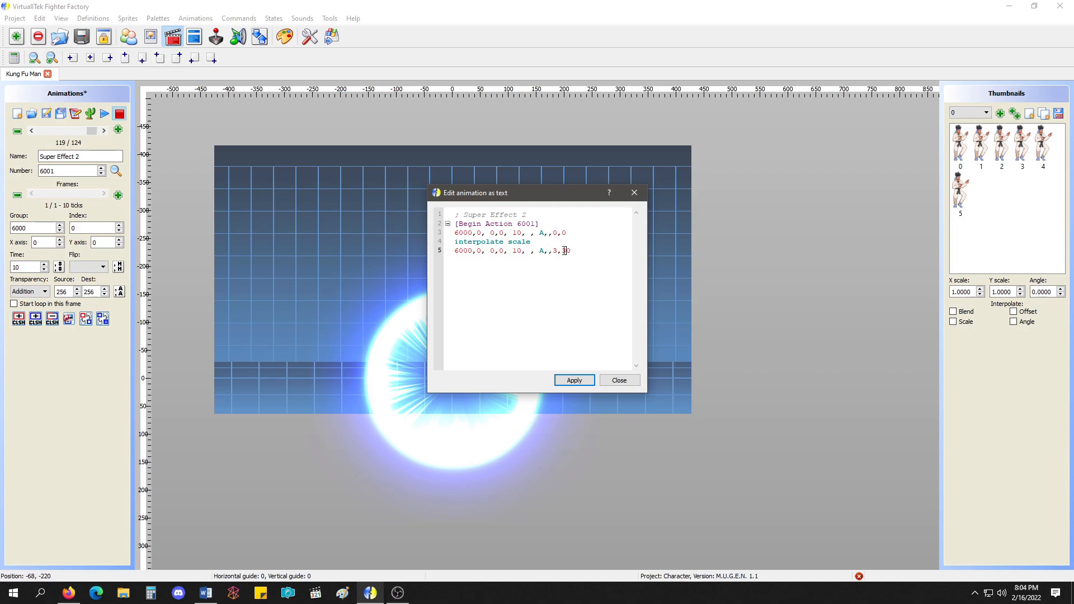
{"action": "key", "text": "Delete"}
Add an "interpolate blend" line below "interpolate scale" in animation 6001, apply the text, and show its second frame.
{"action": "left_click", "coordinate": [556, 242]}
{"action": "key", "text": "Return"}
{"action": "type", "text": "interpolate blend"}
{"action": "left_click", "coordinate": [574, 379]}
{"action": "left_click", "coordinate": [619, 380]}
{"action": "left_click", "coordinate": [60, 193]}
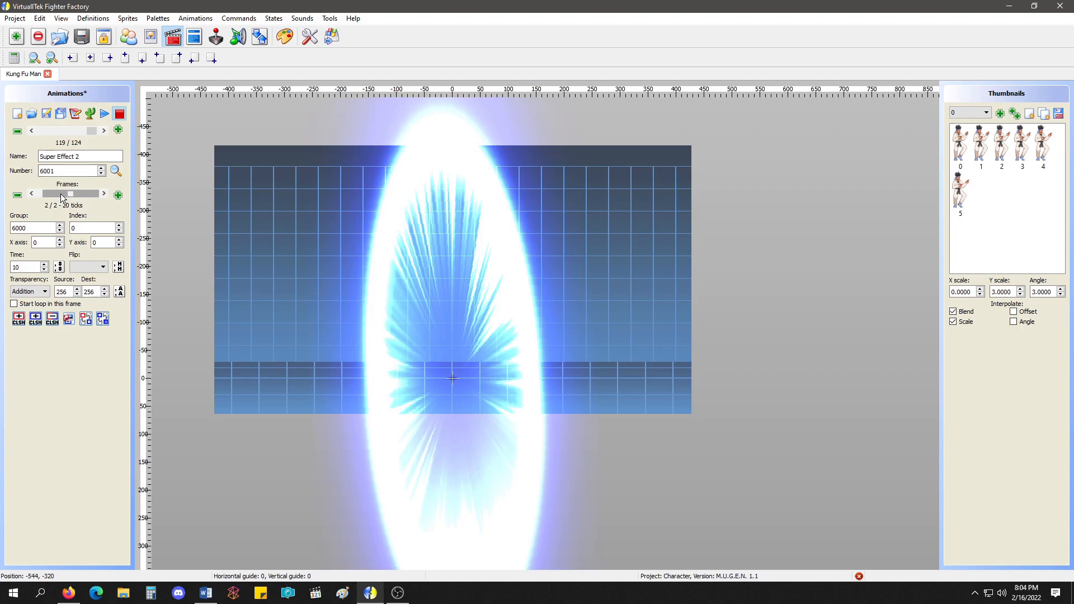
Try to correct the second frame's scale values in animation 6001's text by adding a third 3 to its line.
{"action": "left_click", "coordinate": [75, 114]}
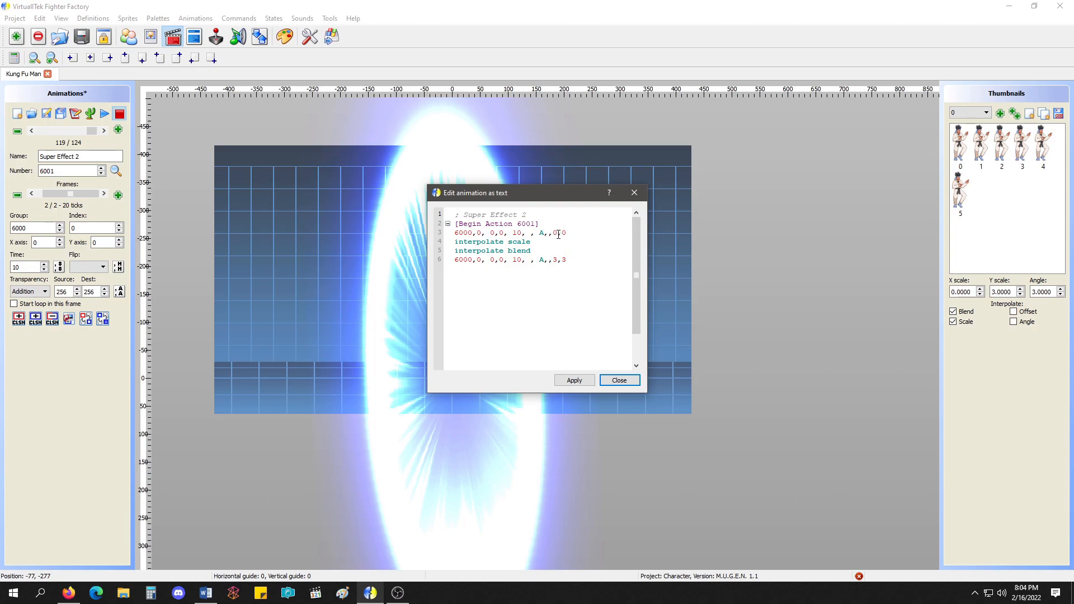
{"action": "left_click_drag", "start_coordinate": [551, 196], "coordinate": [716, 192]}
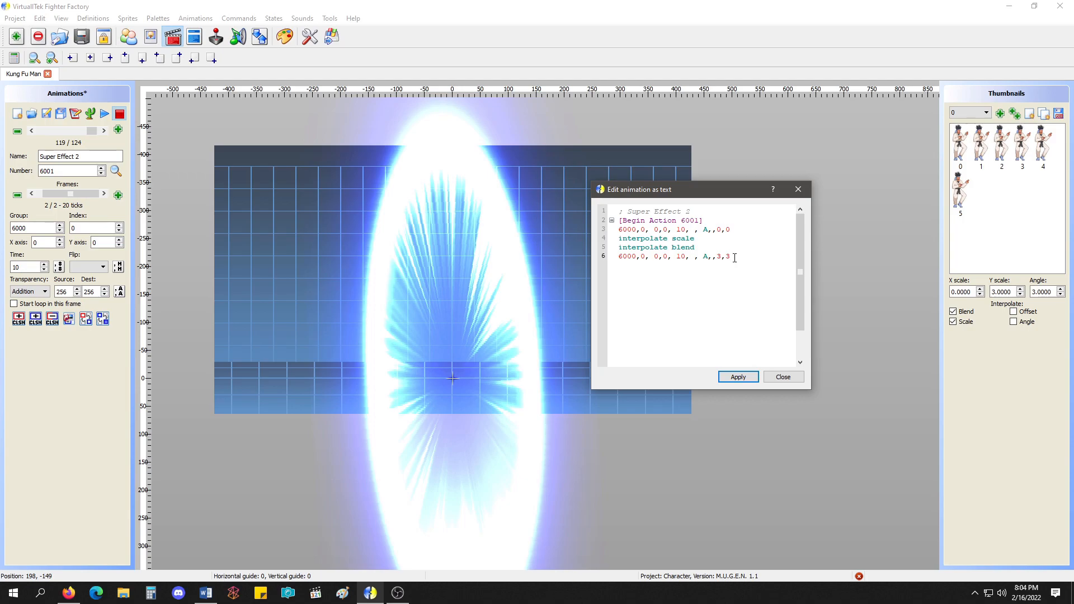
{"action": "type", "text": ",3"}
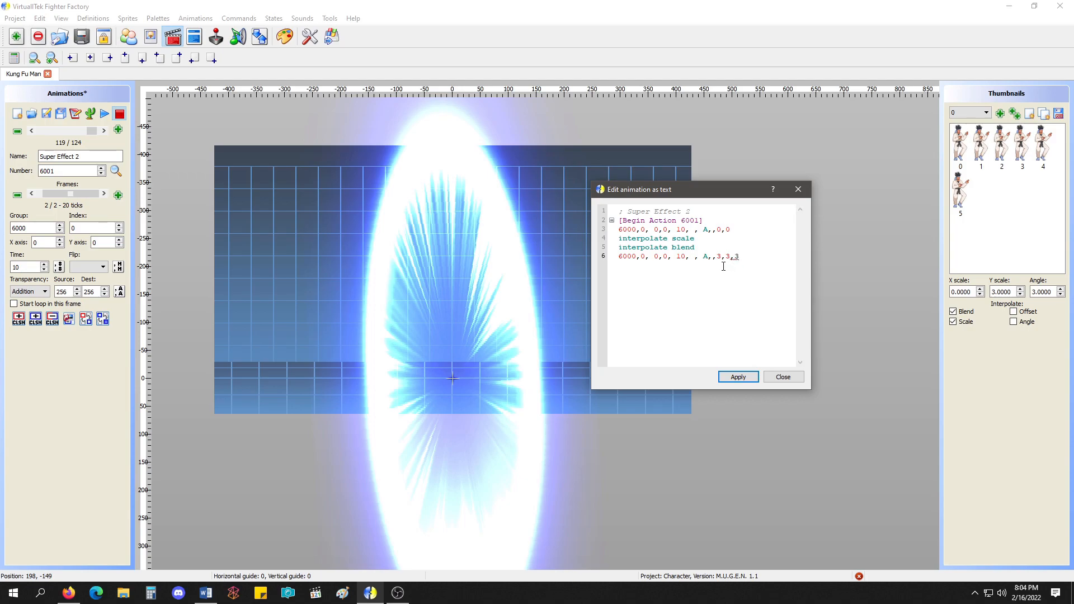
{"action": "left_click", "coordinate": [721, 259]}
{"action": "key", "text": "BackSpace"}
{"action": "left_click", "coordinate": [734, 262]}
{"action": "key", "text": "BackSpace"}
{"action": "type", "text": "3"}
{"action": "left_click", "coordinate": [749, 377]}
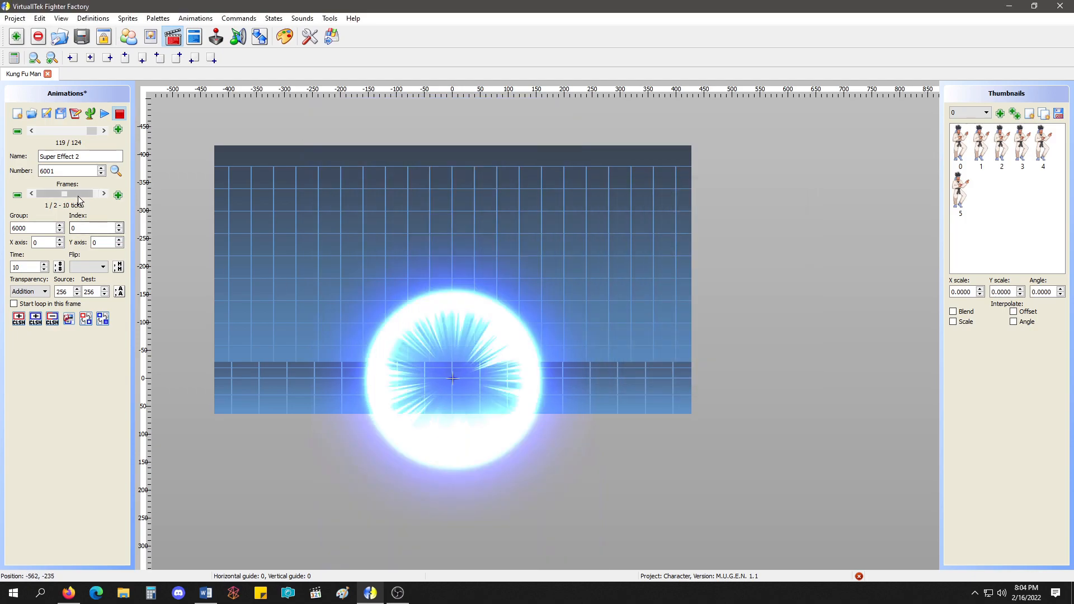
Append ",3" to the second frame line in animation 6001's text and apply the change.
{"action": "left_click", "coordinate": [75, 114]}
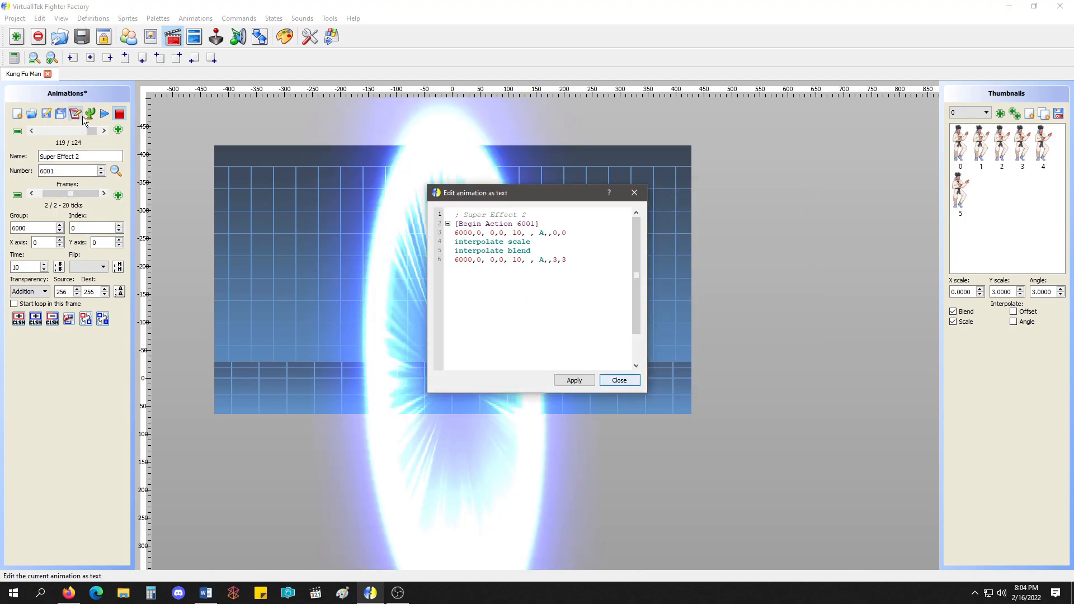
{"action": "left_click", "coordinate": [578, 261]}
{"action": "type", "text": ","}
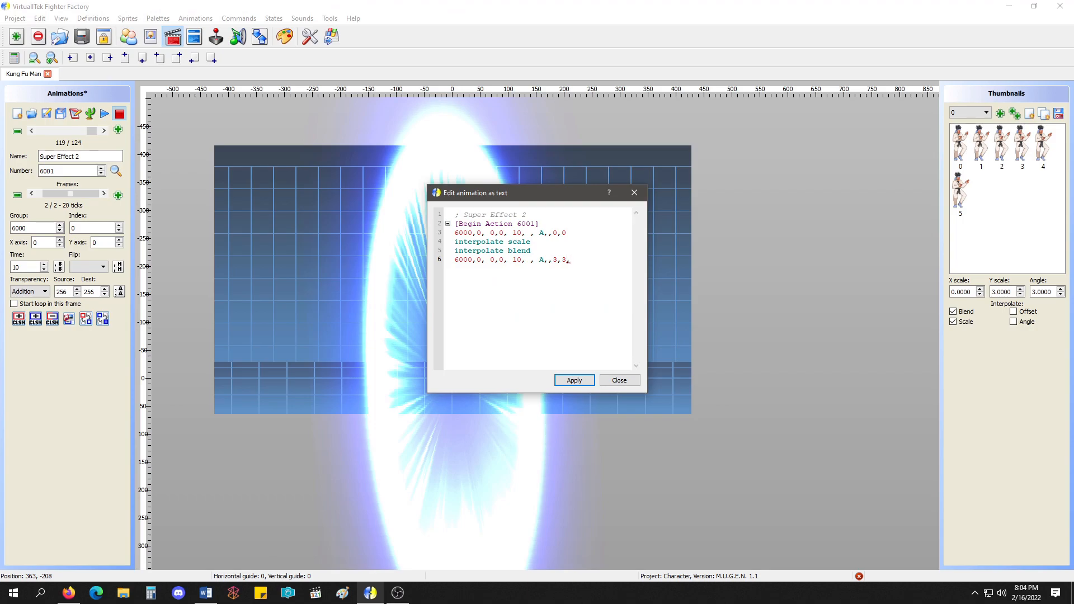
{"action": "type", "text": "3"}
{"action": "left_click", "coordinate": [574, 380]}
{"action": "left_click", "coordinate": [619, 380]}
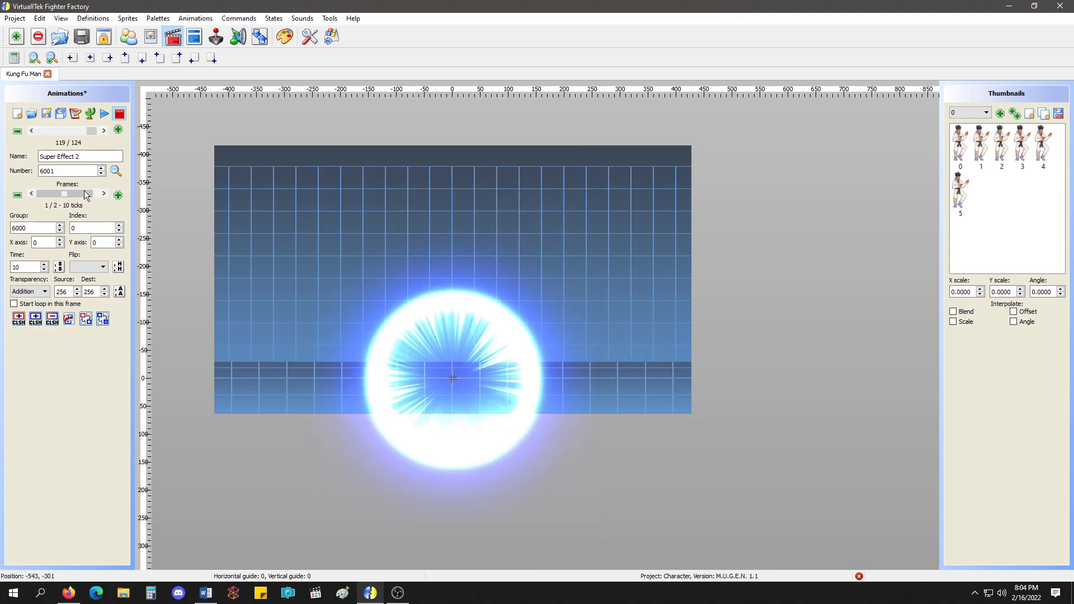
Fix the extra comma in animation 6001's second frame line so it ends in "A,3,3,3", and apply the text.
{"action": "left_click", "coordinate": [75, 115]}
{"action": "left_click", "coordinate": [580, 260]}
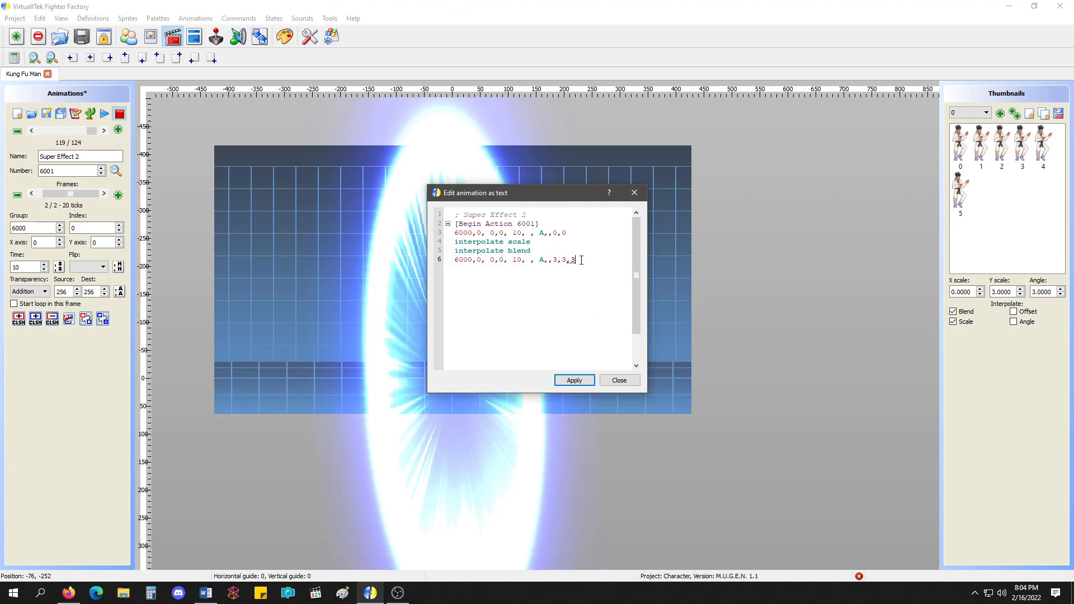
{"action": "type", "text": "3"}
{"action": "left_click", "coordinate": [584, 380]}
{"action": "left_click", "coordinate": [619, 380]}
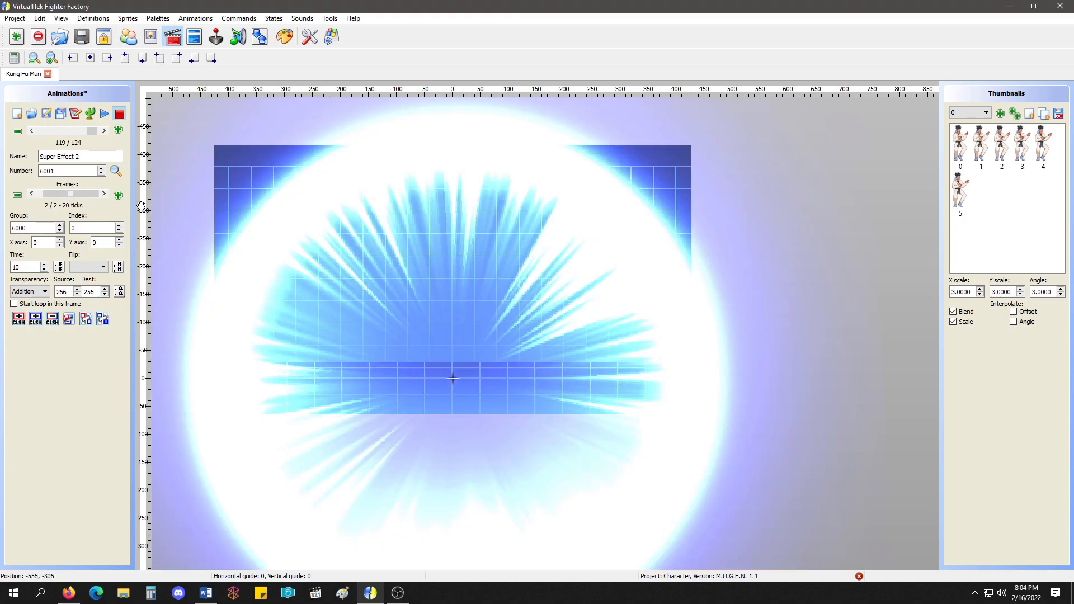
Set the last value of animation 6001's second frame line to 0 so its angle is zero, and apply the text.
{"action": "left_click", "coordinate": [75, 115]}
{"action": "left_click", "coordinate": [581, 259]}
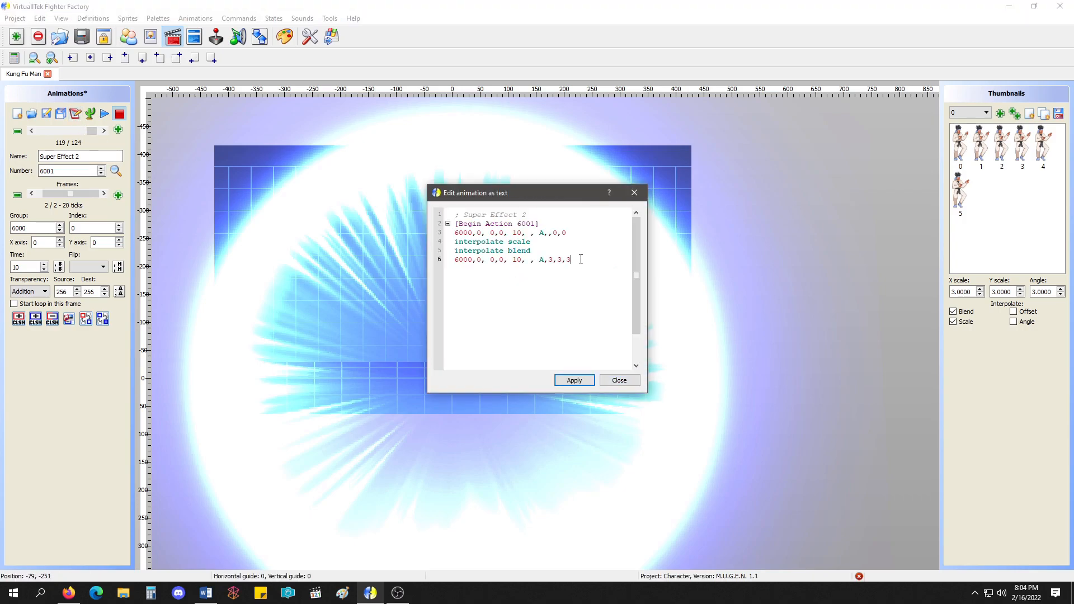
{"action": "left_click", "coordinate": [574, 380]}
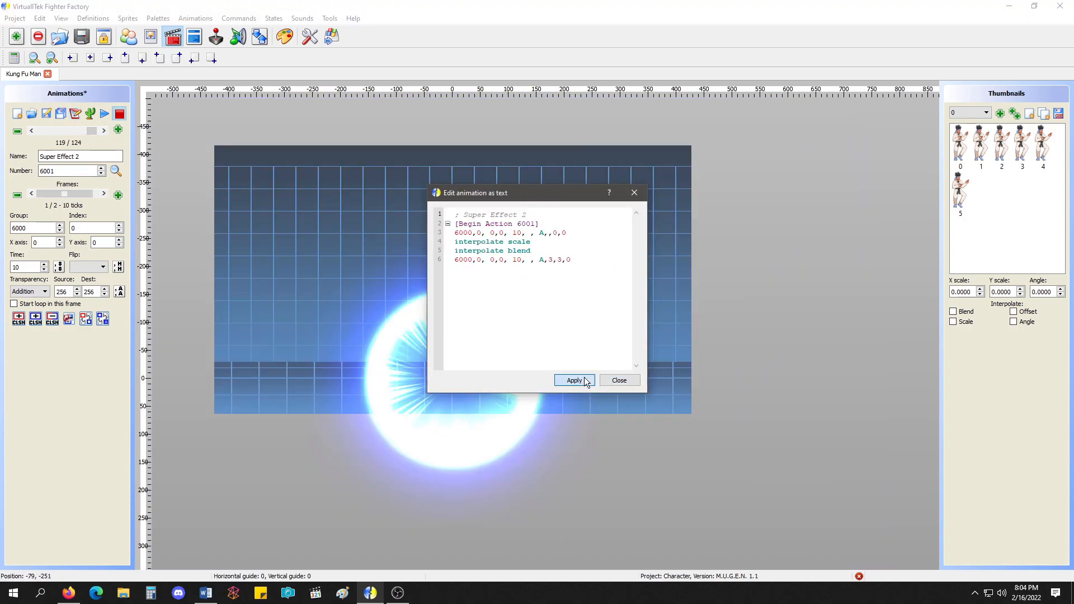
{"action": "left_click", "coordinate": [608, 379]}
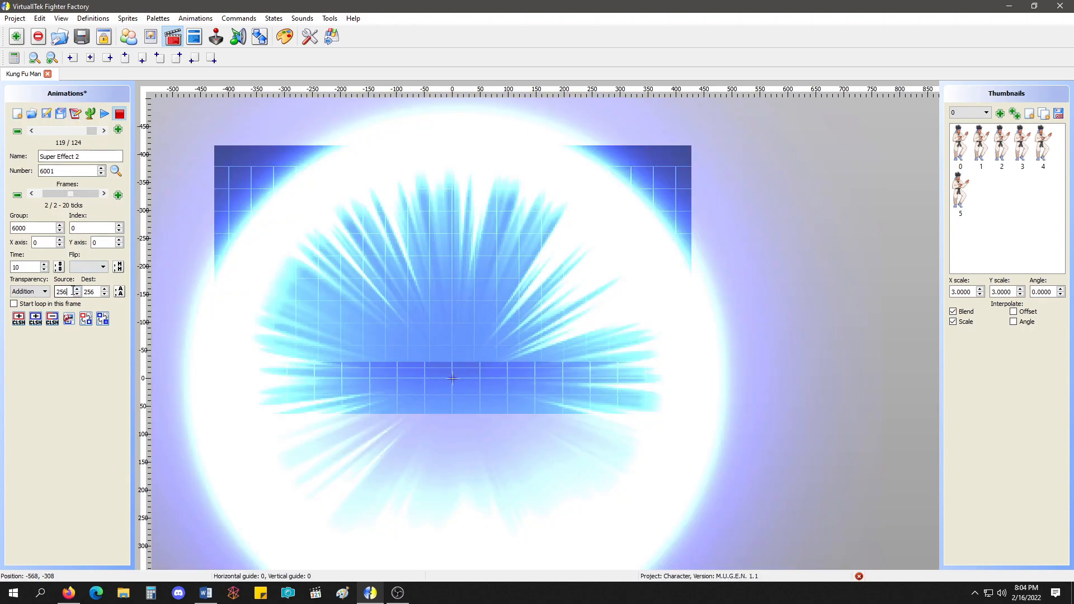
Set animation 6001's second-frame source transparency to 0 and first-frame time to 60, save the animations, and preview the result.
{"action": "double_click", "coordinate": [73, 291]}
{"action": "type", "text": "0"}
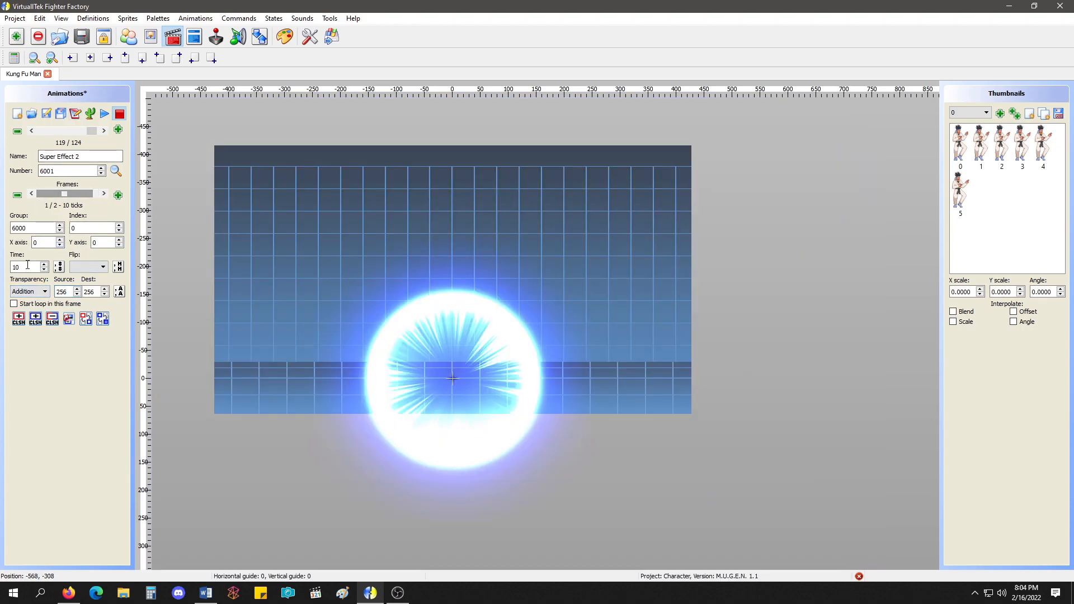
{"action": "left_click", "coordinate": [47, 119]}
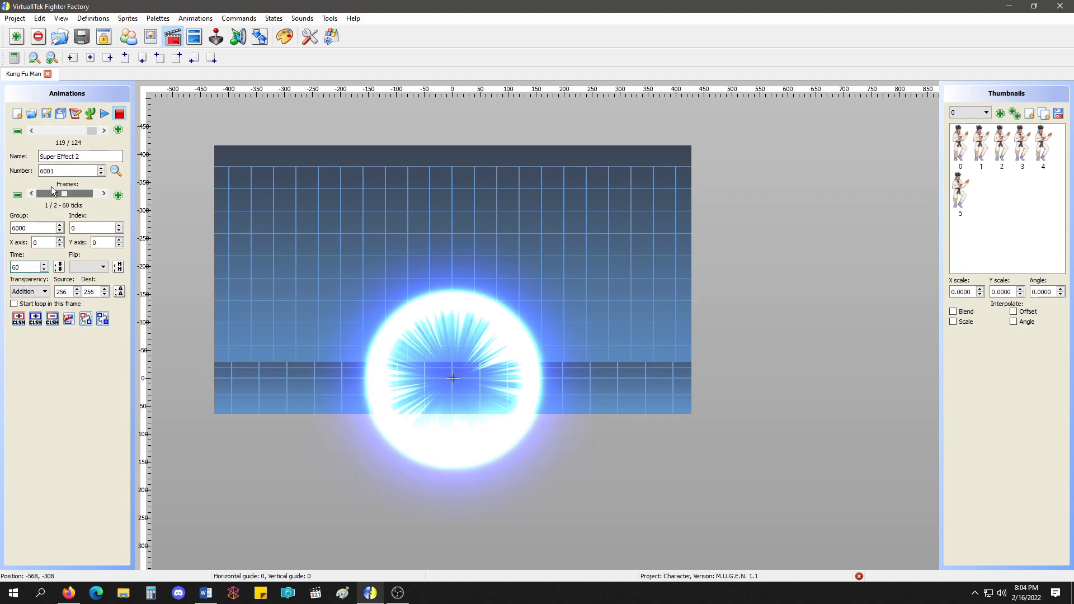
{"action": "left_click", "coordinate": [104, 113]}
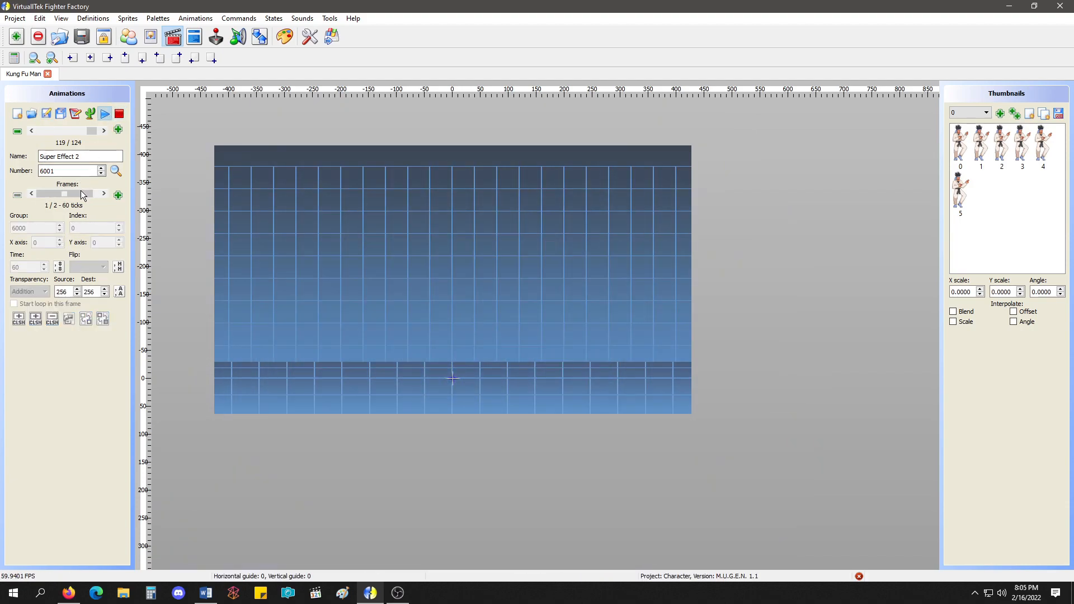
{"action": "left_click", "coordinate": [119, 113]}
Enter -1 as the second frame's time in animation 6001, replace it with 0, and save the animations.
{"action": "scroll", "coordinate": [62, 196], "scroll_direction": "down", "scroll_amount": 1}
{"action": "left_click_drag", "start_coordinate": [30, 267], "coordinate": [1, 266]}
{"action": "type", "text": "-1"}
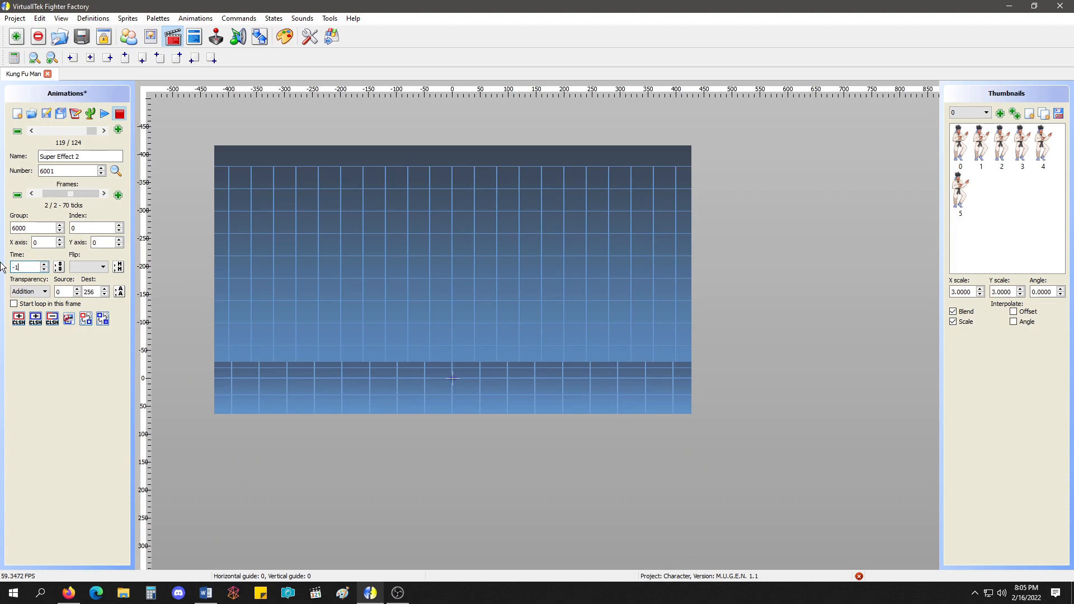
{"action": "left_click_drag", "start_coordinate": [30, 266], "coordinate": [10, 267]}
{"action": "type", "text": "0"}
{"action": "scroll", "coordinate": [92, 194], "scroll_direction": "up", "scroll_amount": 1}
{"action": "left_click", "coordinate": [46, 117]}
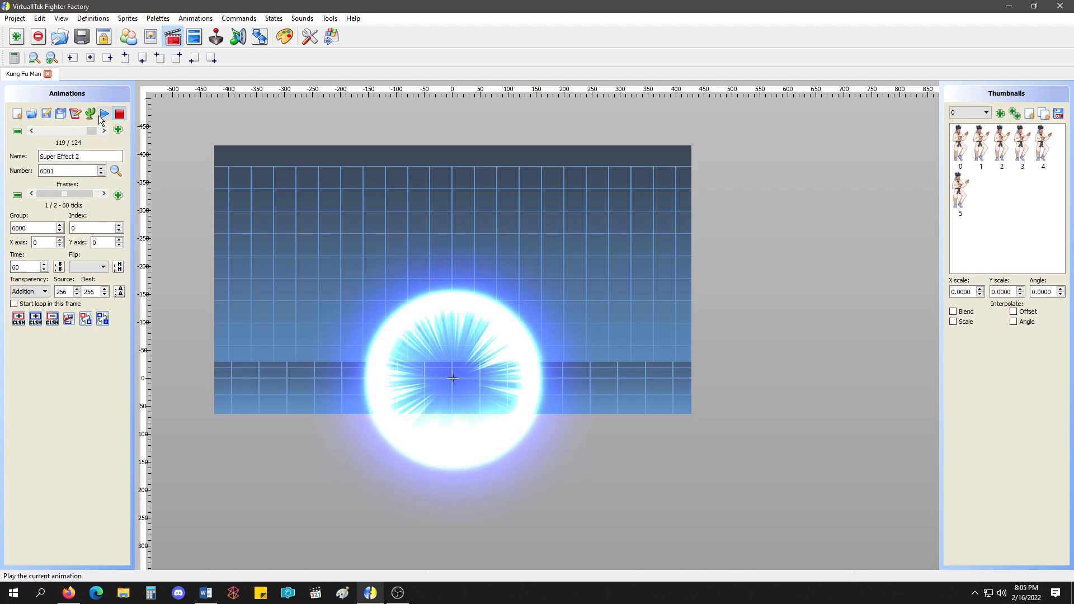
Play animations 6001 and 6000 to compare how the two super effects look.
{"action": "left_click", "coordinate": [104, 113]}
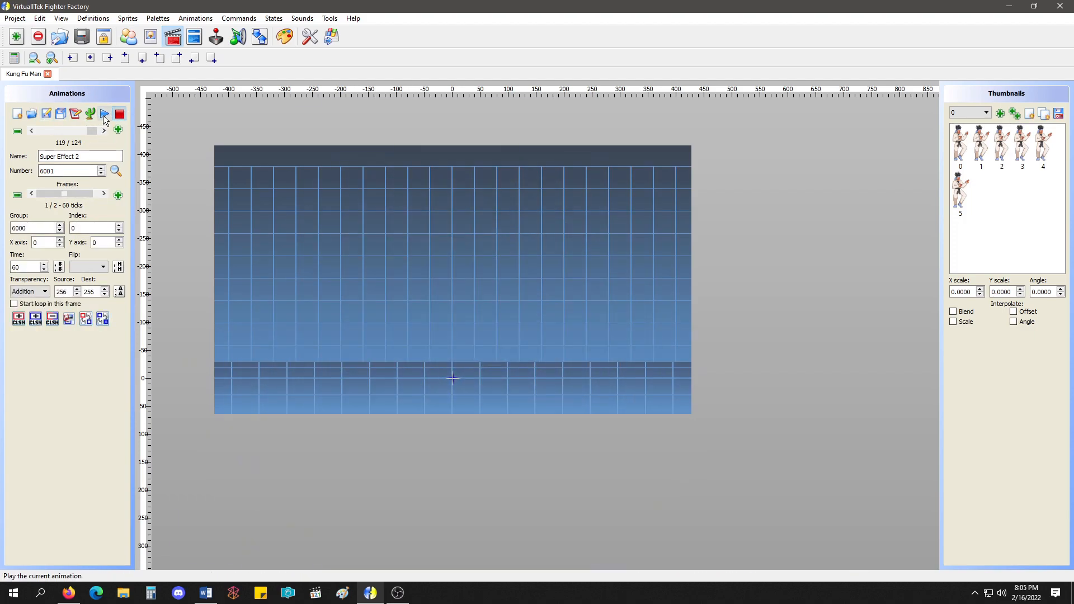
{"action": "left_click", "coordinate": [95, 194]}
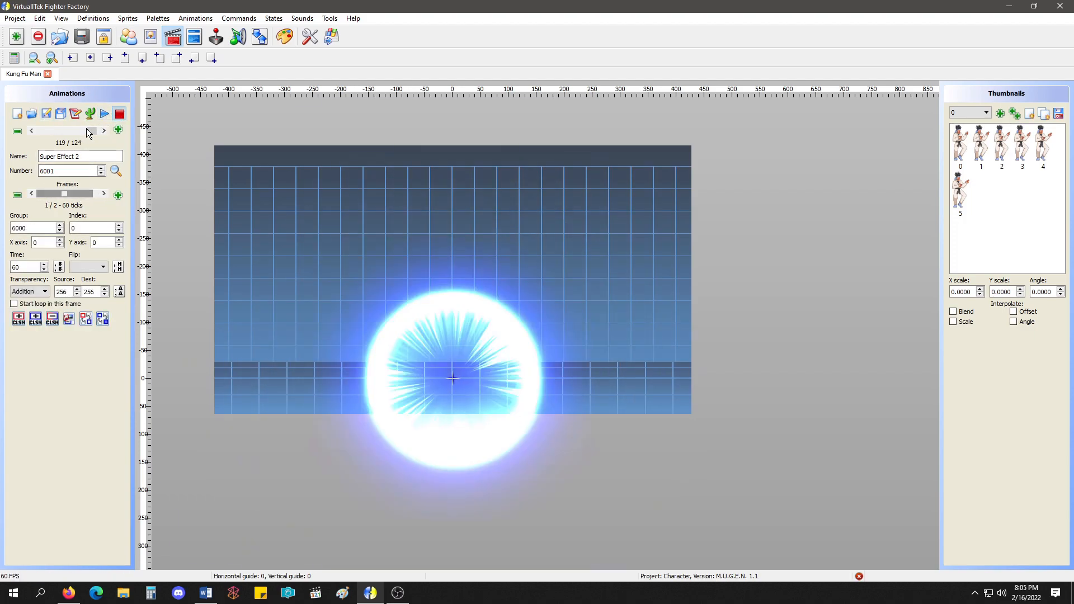
{"action": "left_click", "coordinate": [119, 114]}
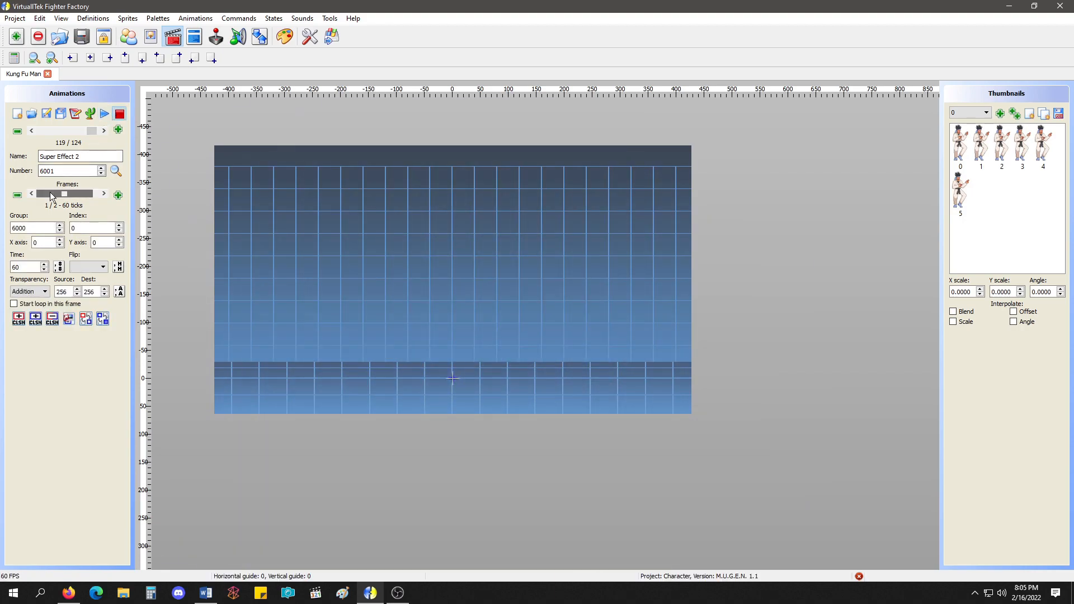
{"action": "left_click", "coordinate": [51, 193]}
{"action": "left_click", "coordinate": [50, 194]}
{"action": "left_click", "coordinate": [31, 131]}
{"action": "left_click", "coordinate": [106, 114]}
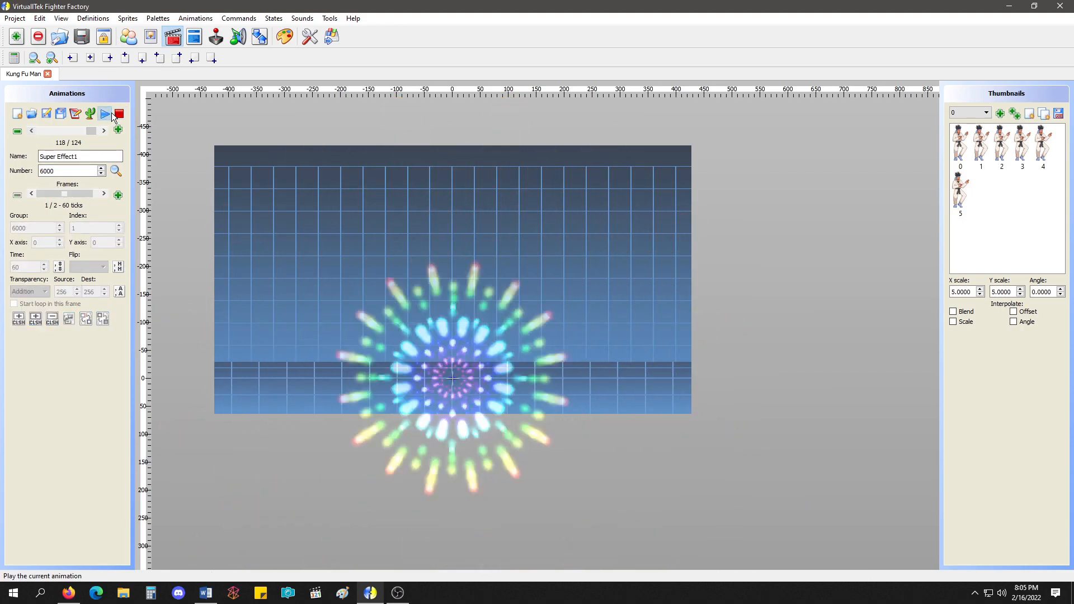
{"action": "left_click", "coordinate": [103, 130]}
{"action": "left_click", "coordinate": [119, 115]}
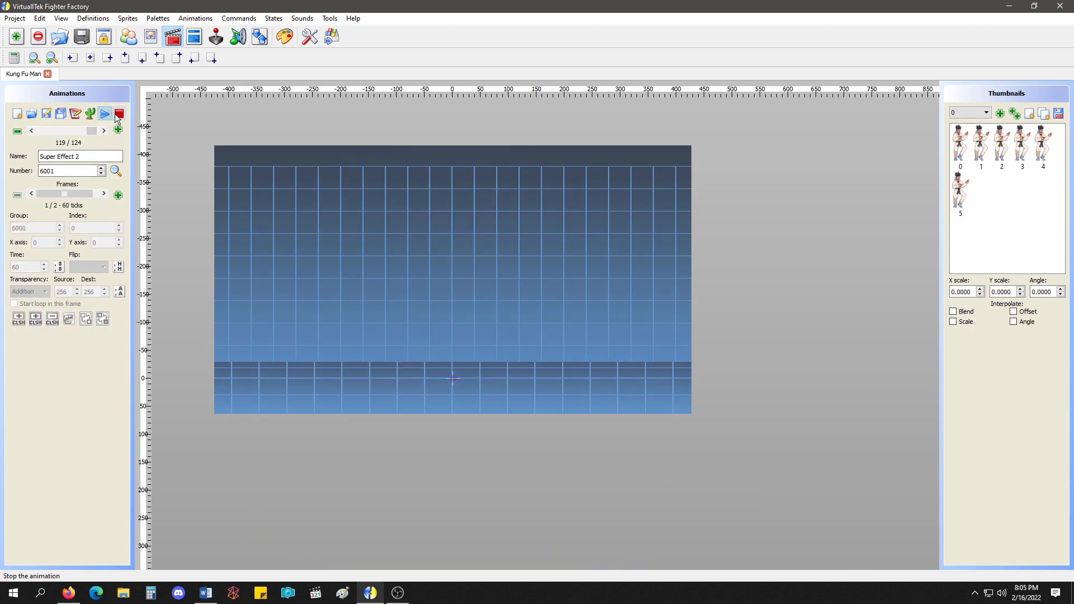
Open the character's states and go to state 3000, the Triple Kung Fu Palm, in kfm.cns.
{"action": "left_click", "coordinate": [193, 40]}
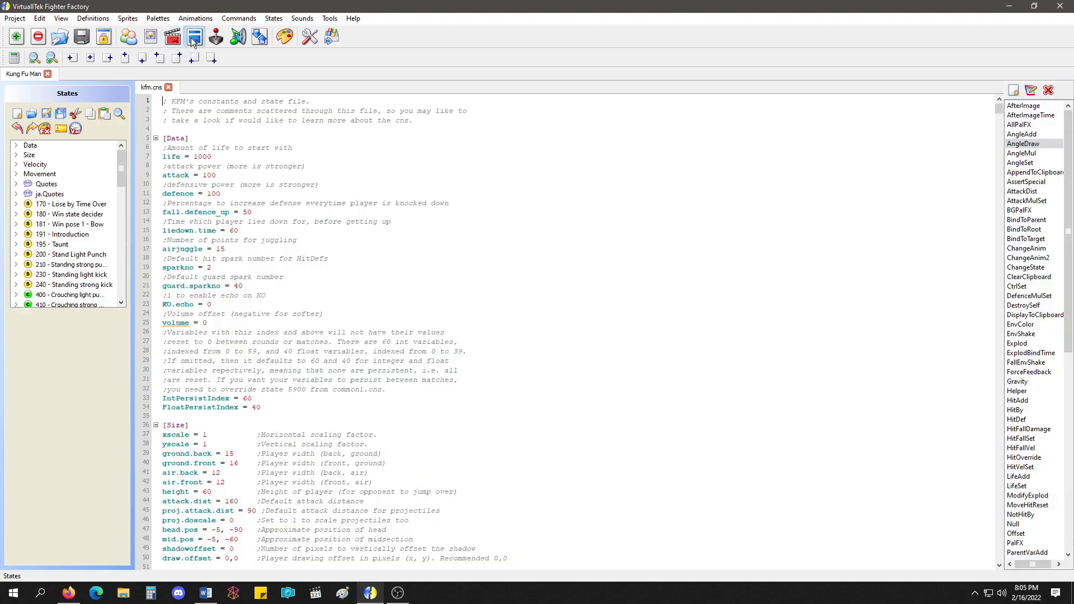
{"action": "scroll", "coordinate": [90, 237], "scroll_direction": "down", "scroll_amount": 3}
{"action": "scroll", "coordinate": [89, 237], "scroll_direction": "down", "scroll_amount": 12}
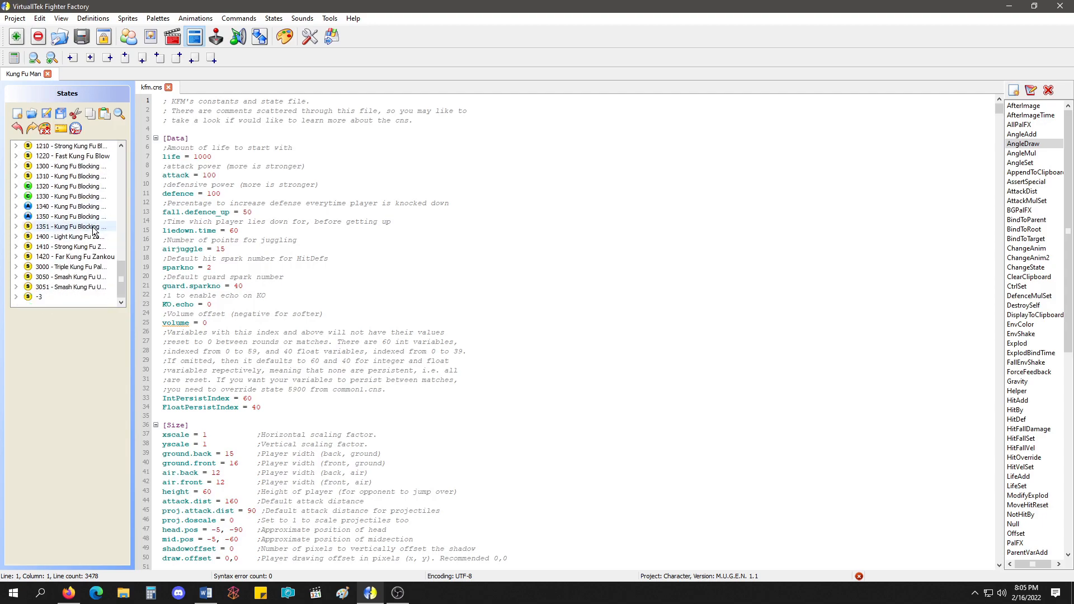
{"action": "left_click", "coordinate": [87, 269]}
{"action": "double_click", "coordinate": [88, 270]}
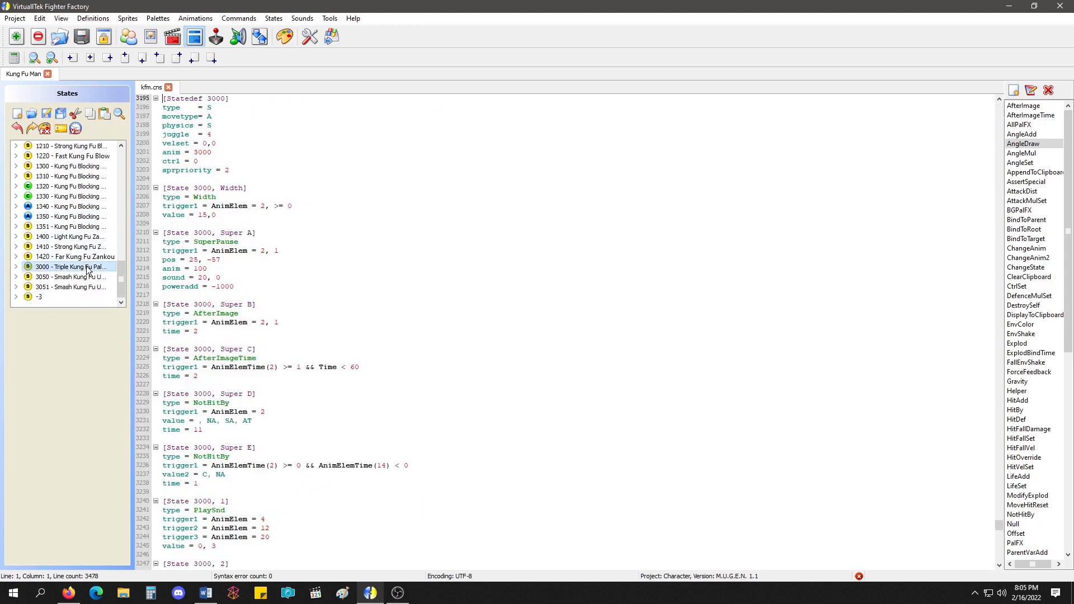
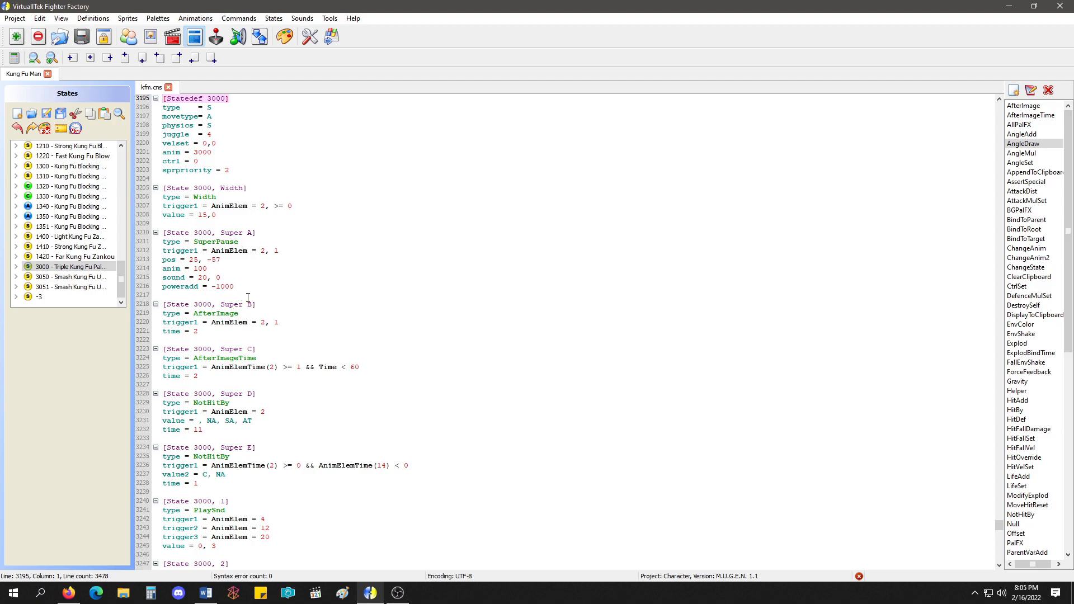
Insert an Explod controller below state 3000's definition with trigger1 = !time and the comment "same as time = 0".
{"action": "scroll", "coordinate": [247, 296], "scroll_direction": "down", "scroll_amount": 13}
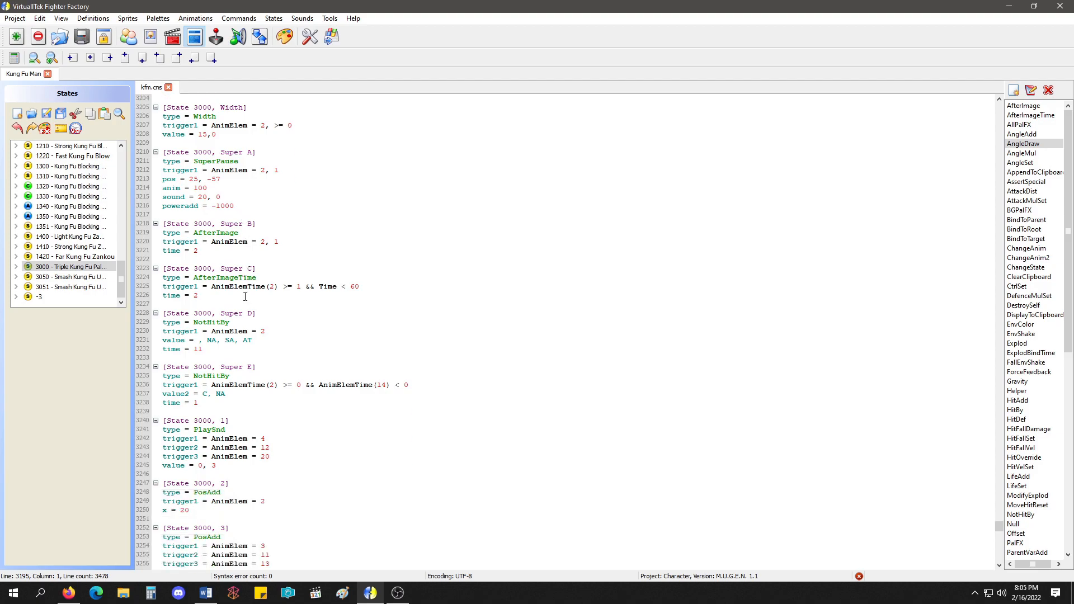
{"action": "scroll", "coordinate": [243, 326], "scroll_direction": "up", "scroll_amount": 18}
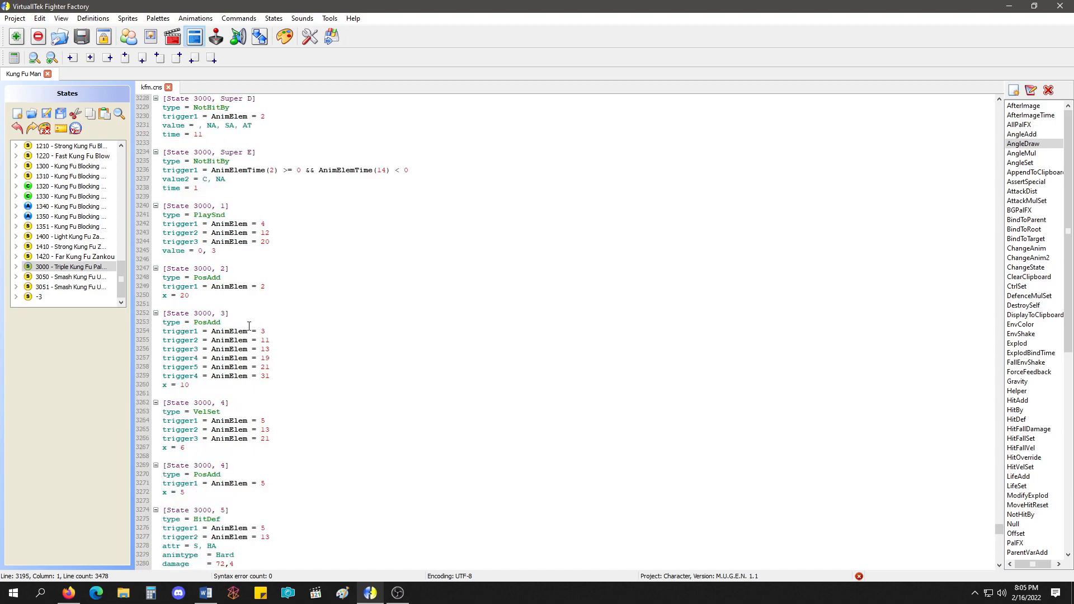
{"action": "left_click", "coordinate": [229, 317]}
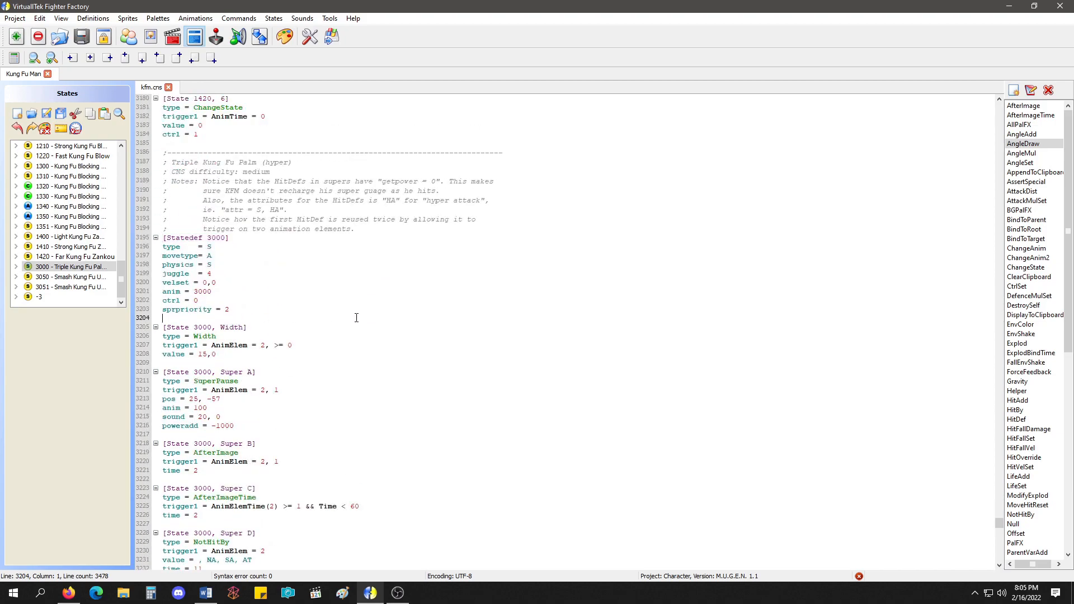
{"action": "key", "text": "Return"}
{"action": "double_click", "coordinate": [1027, 344]}
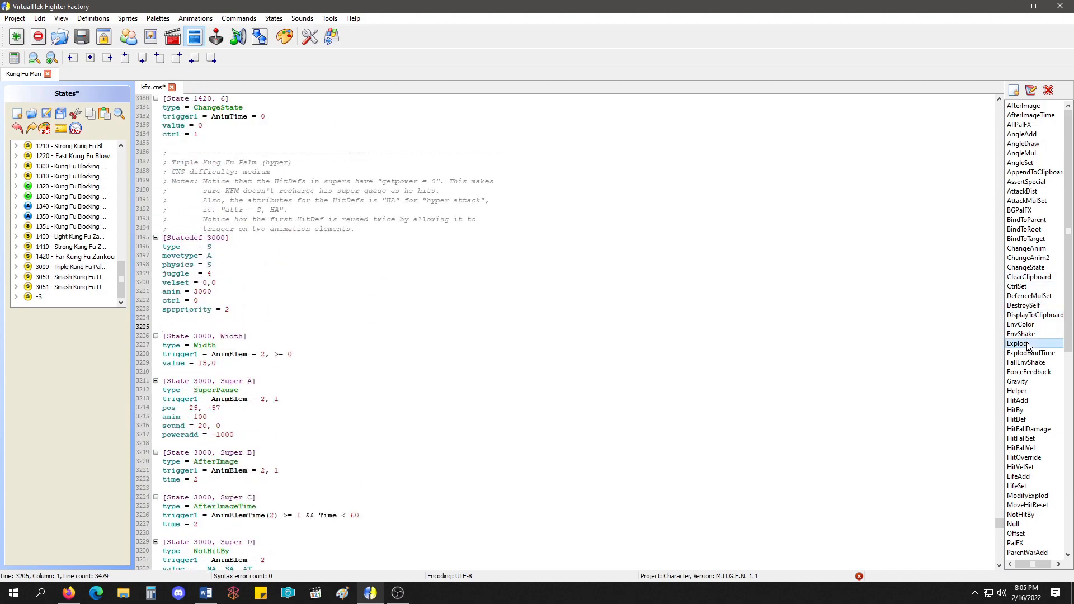
{"action": "left_click", "coordinate": [251, 345]}
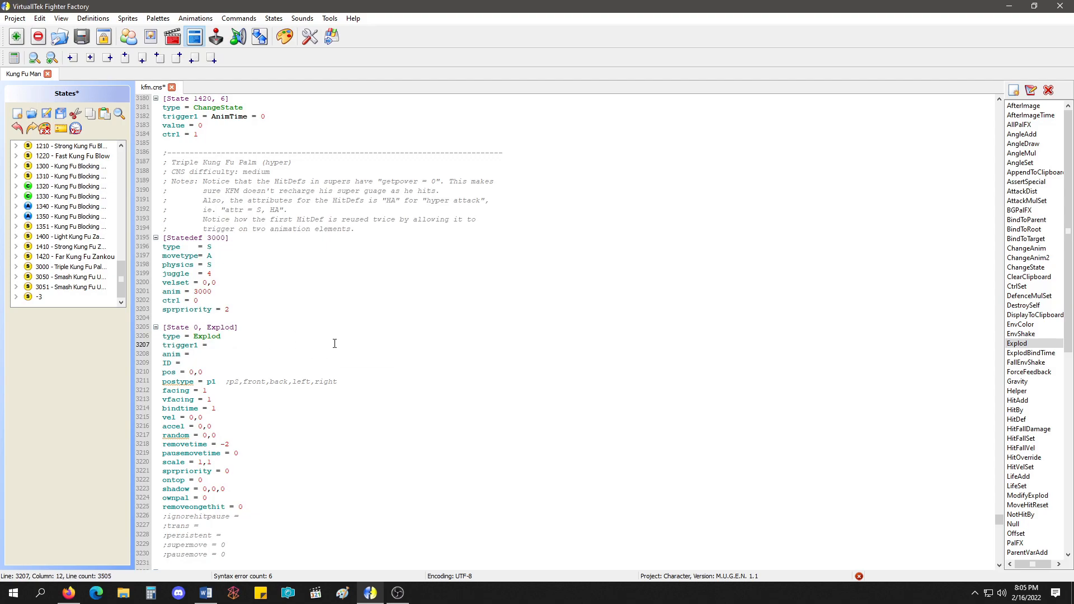
{"action": "type", "text": "!time"}
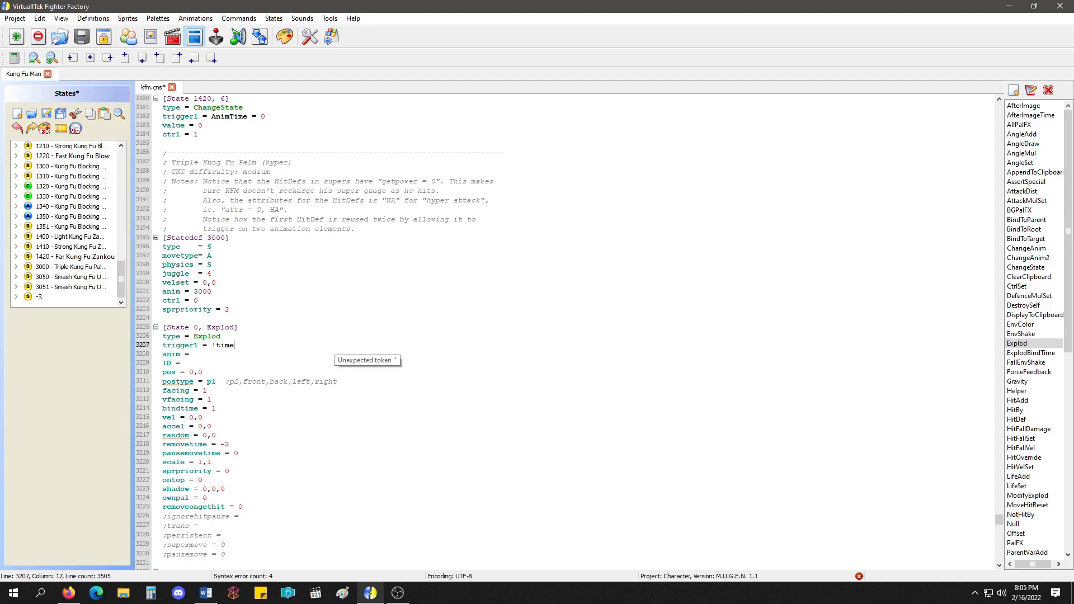
{"action": "type", "text": " ; same as"}
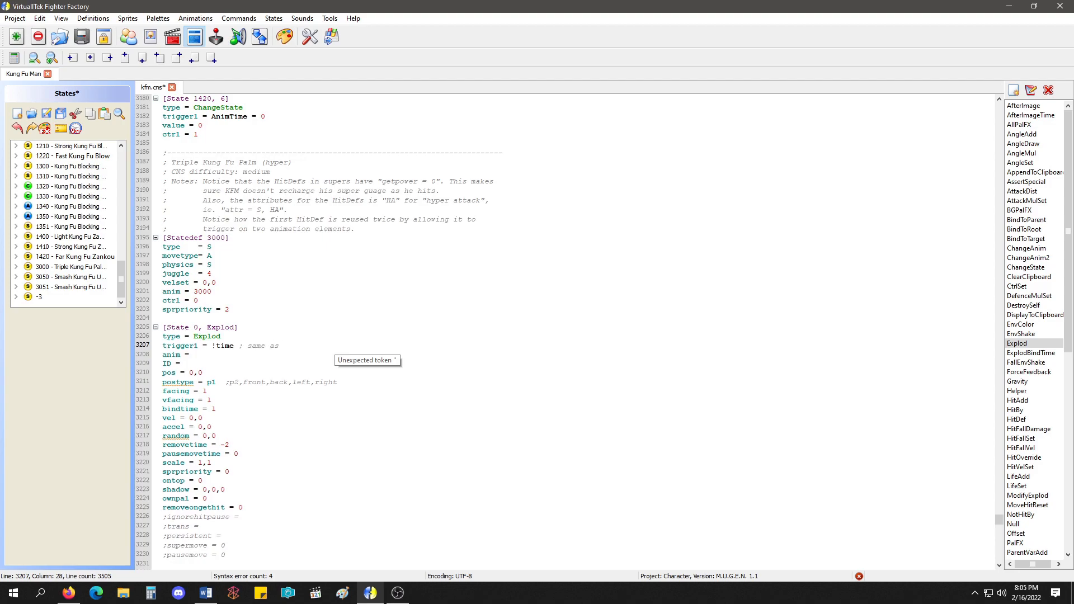
{"action": "key", "text": "Down"}
Check the super effect's animation number, then set the Explod's anim to 6000, ID to 6000 and pos to 0,-60.
{"action": "left_click", "coordinate": [173, 36]}
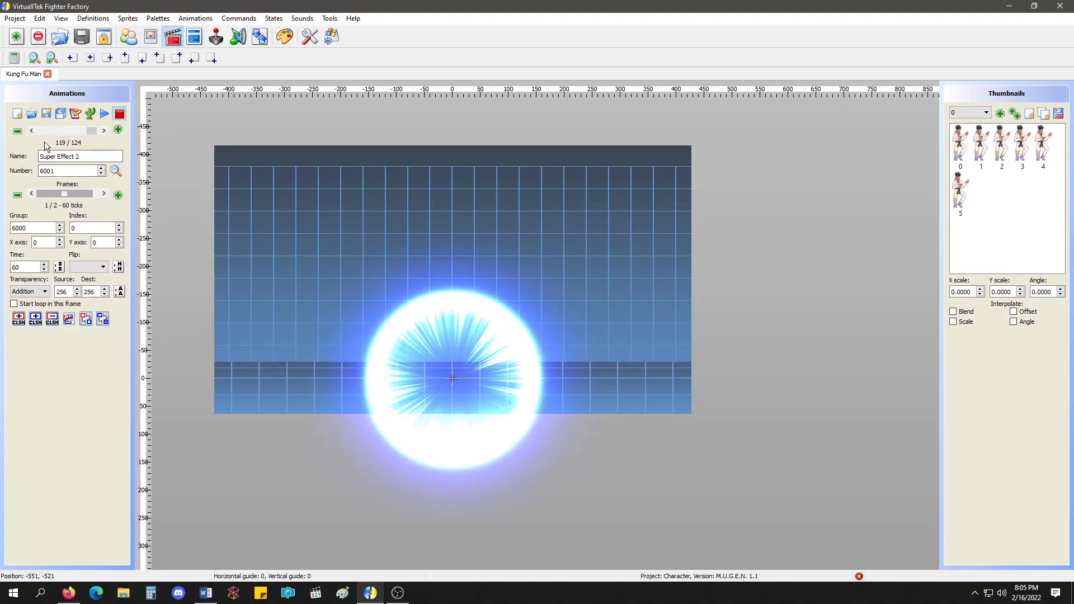
{"action": "left_click", "coordinate": [194, 36]}
{"action": "type", "text": "600"}
{"action": "key", "text": "Down"}
{"action": "type", "text": "6000"}
{"action": "key", "text": "Down"}
{"action": "key", "text": "BackSpace"}
{"action": "type", "text": "-60"}
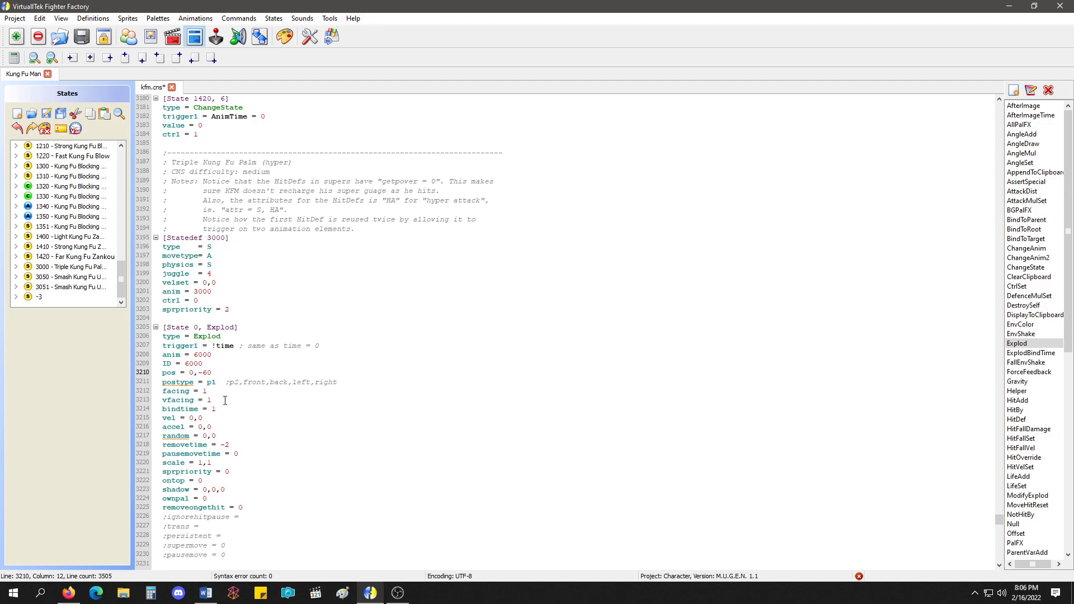
Delete the Explod's facing, vfacing, vel, accel and random lines and set its bindtime to -1.
{"action": "left_click_drag", "start_coordinate": [228, 399], "coordinate": [162, 391]}
{"action": "key", "text": "BackSpace"}
{"action": "key", "text": "BackSpace"}
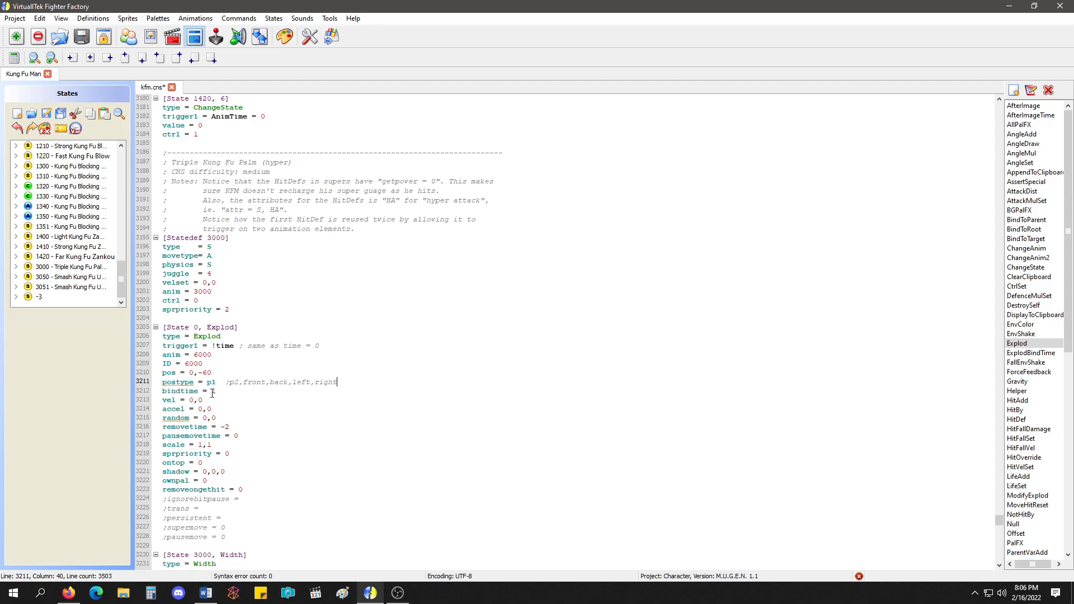
{"action": "left_click", "coordinate": [225, 392]}
{"action": "type", "text": "-1"}
{"action": "left_click_drag", "start_coordinate": [162, 401], "coordinate": [235, 415]}
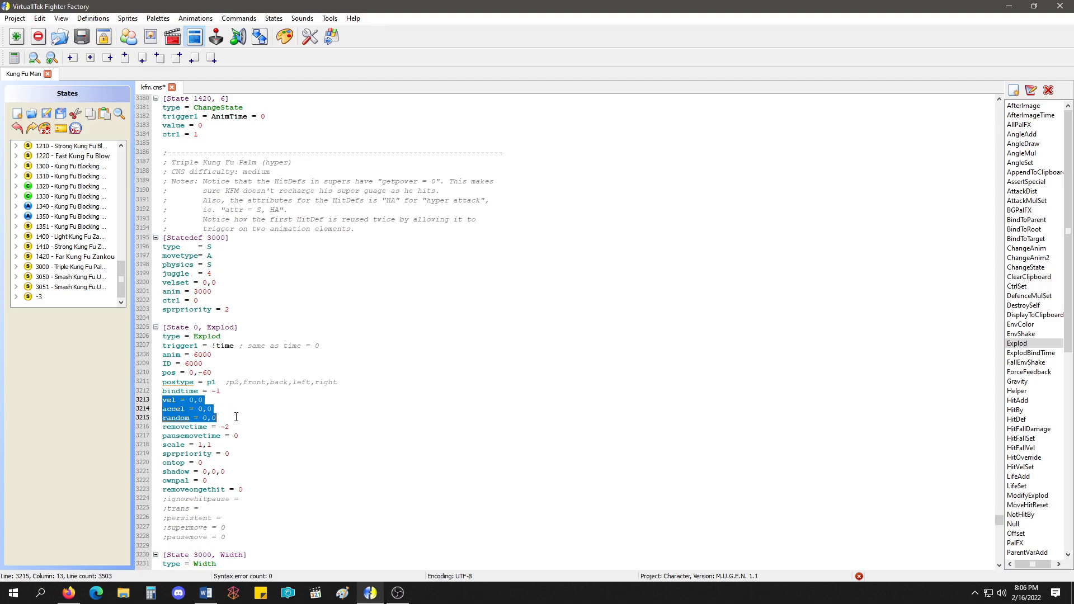
{"action": "key", "text": "BackSpace"}
{"action": "key", "text": "BackSpace"}
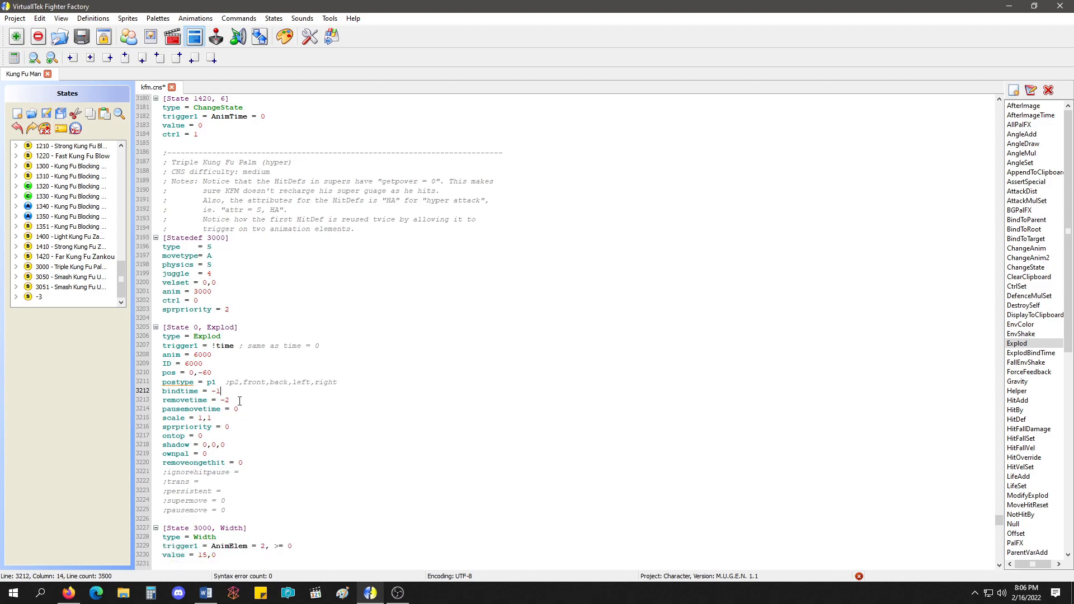
Set animation 6000's second-frame time to 1, look at animation 6001's frames, and return to the state code.
{"action": "left_click", "coordinate": [172, 37]}
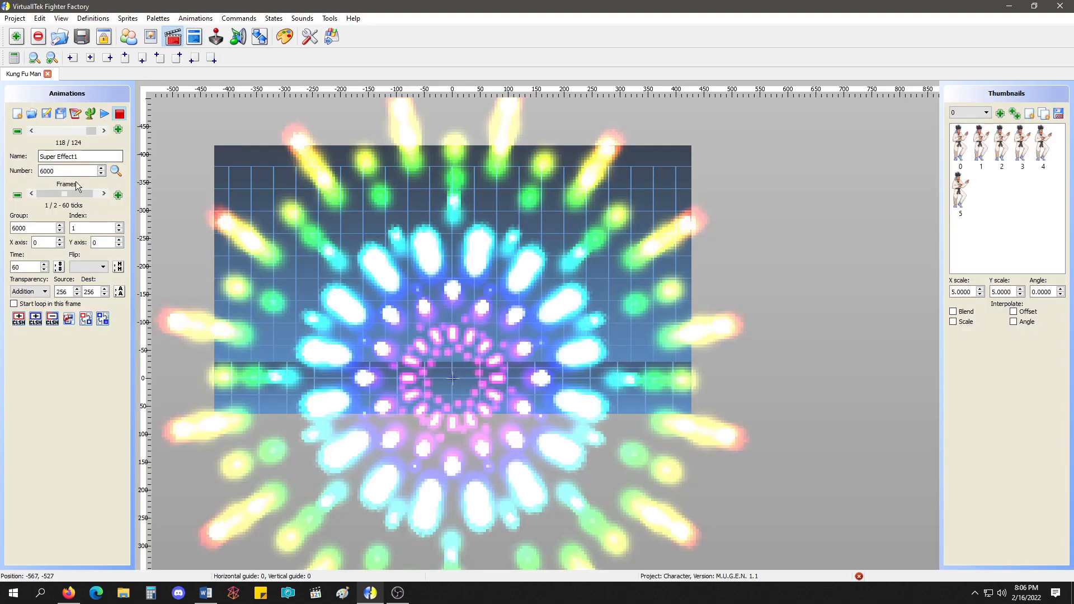
{"action": "left_click_drag", "start_coordinate": [24, 267], "coordinate": [8, 268]}
{"action": "type", "text": "1"}
{"action": "left_click", "coordinate": [104, 130]}
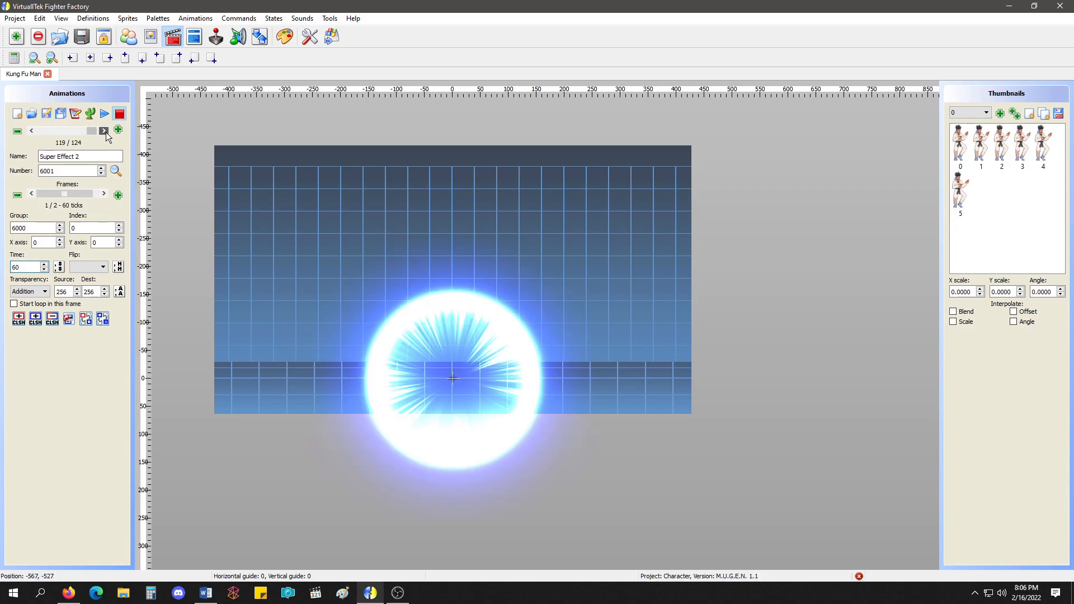
{"action": "left_click", "coordinate": [69, 194]}
{"action": "left_click", "coordinate": [194, 37]}
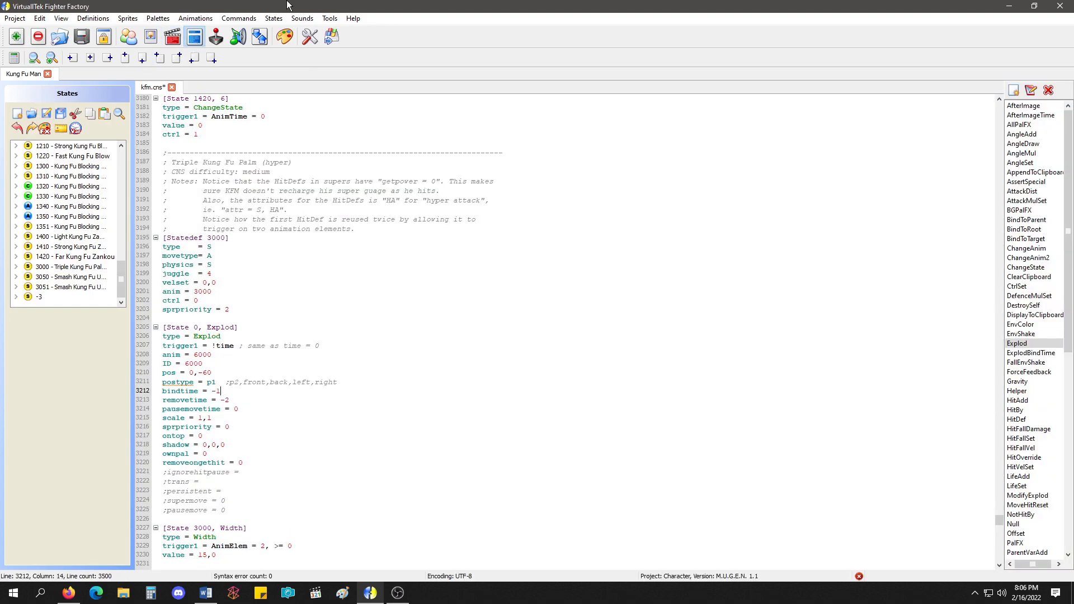
Set the Explod's pausemovetime to 999 and its sprpriority to 5.
{"action": "double_click", "coordinate": [241, 408]}
{"action": "type", "text": "999"}
{"action": "double_click", "coordinate": [227, 427]}
{"action": "double_click", "coordinate": [200, 436]}
{"action": "left_click_drag", "start_coordinate": [202, 436], "coordinate": [160, 436]}
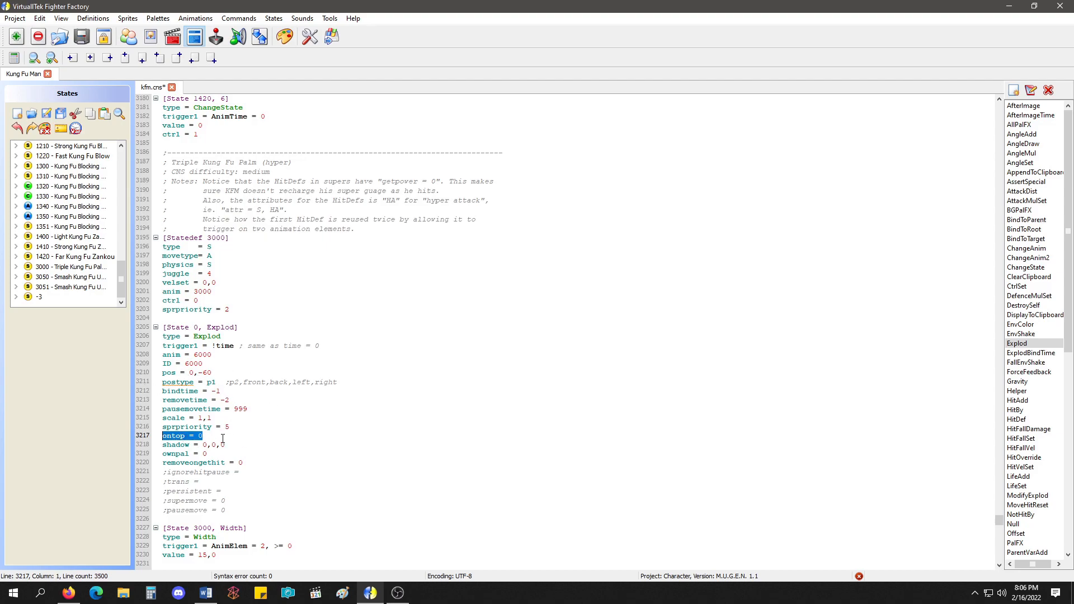
Remove the Explod's shadow line and commented-out optional parameters, and set ownpal to 1.
{"action": "left_click_drag", "start_coordinate": [226, 442], "coordinate": [159, 444]}
{"action": "key", "text": "BackSpace"}
{"action": "key", "text": "BackSpace"}
{"action": "left_click", "coordinate": [216, 444]}
{"action": "key", "text": "BackSpace"}
{"action": "left_click_drag", "start_coordinate": [237, 506], "coordinate": [243, 454]}
{"action": "key", "text": "BackSpace"}
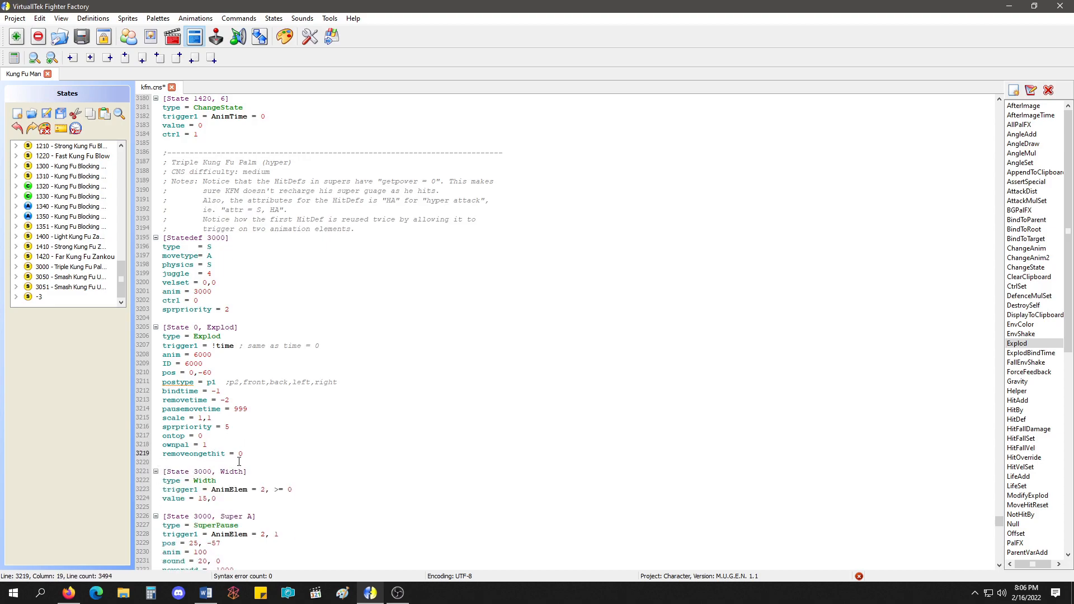
Set the Explod's removeongethit to 1 and paste a copy of the whole controller below it.
{"action": "left_click_drag", "start_coordinate": [255, 457], "coordinate": [162, 330]}
{"action": "key", "text": "ctrl+c"}
{"action": "left_click", "coordinate": [255, 460]}
{"action": "key", "text": "ctrl+v"}
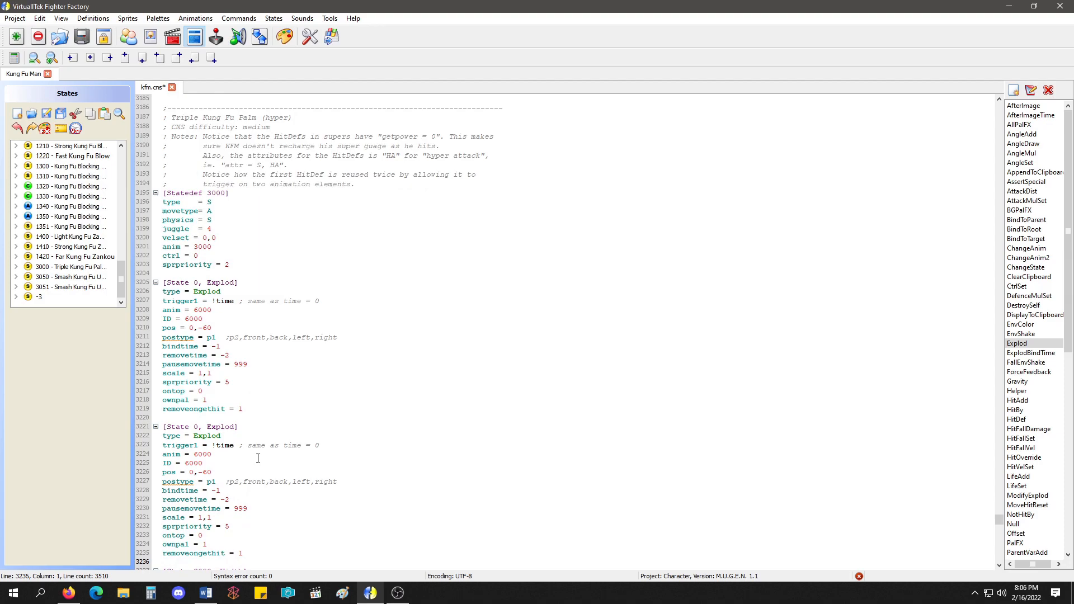
Change the second Explod to anim 6001, ID 6001 and trigger1 = time = 60, and save kfm.cns.
{"action": "left_click", "coordinate": [214, 454]}
{"action": "key", "text": "BackSpace"}
{"action": "type", "text": "1"}
{"action": "left_click", "coordinate": [204, 463]}
{"action": "key", "text": "BackSpace"}
{"action": "type", "text": "1"}
{"action": "left_click_drag", "start_coordinate": [212, 446], "coordinate": [321, 446]}
{"action": "type", "text": "time"}
{"action": "key", "text": "BackSpace"}
{"action": "type", "text": "e ="}
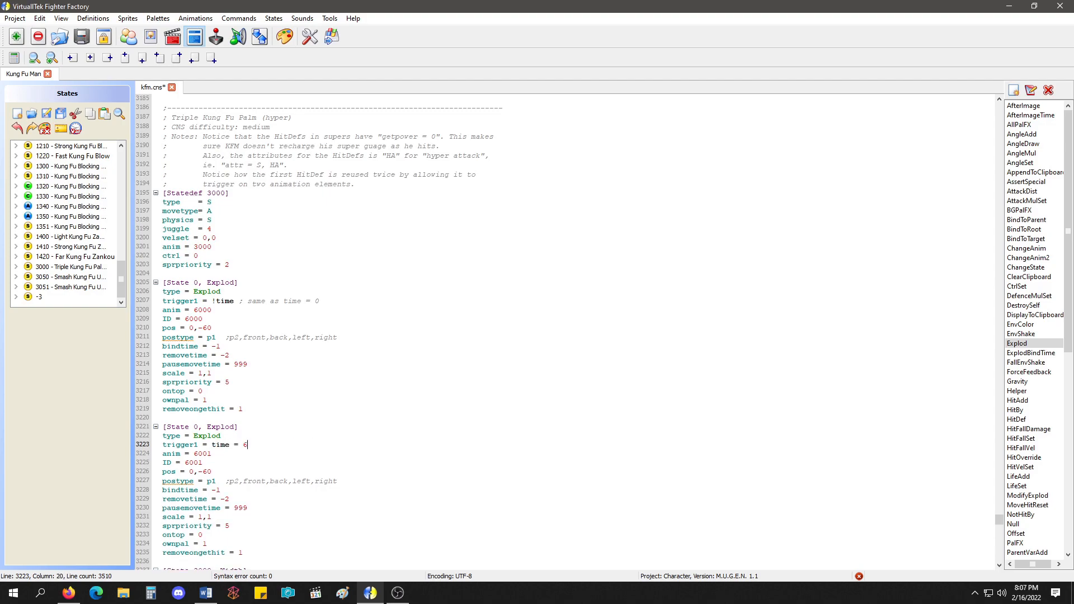
{"action": "key", "text": "ctrl+s"}
Run a test fight in Ikemen GO, perform the Triple Kung Fu Palm super to view its effects, and quit.
{"action": "left_click", "coordinate": [332, 36]}
{"action": "left_click", "coordinate": [538, 365]}
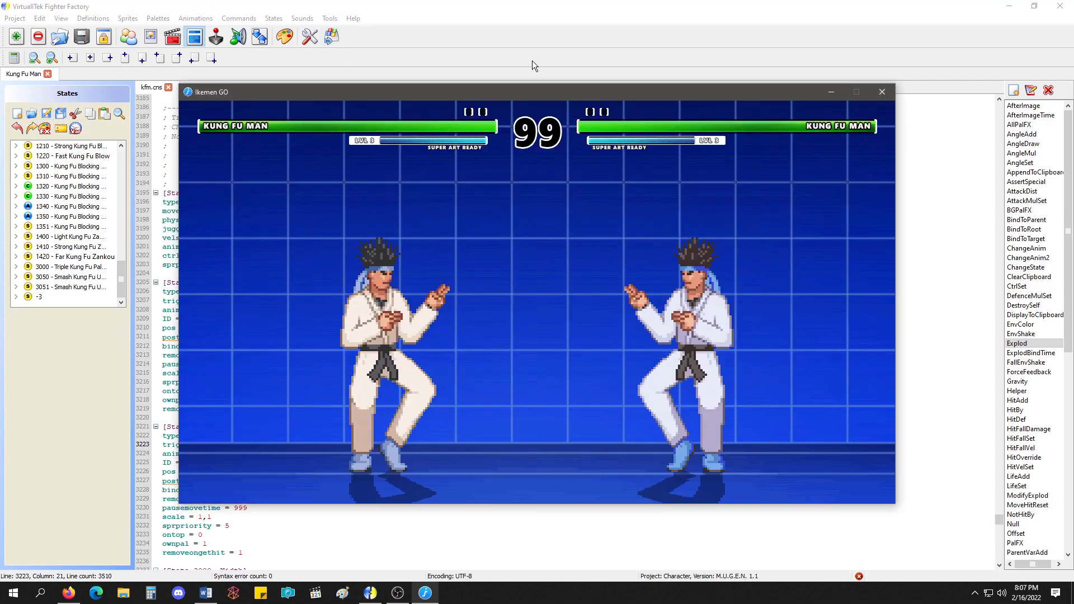
{"action": "key", "text": "Down"}
{"action": "key", "text": "Right"}
{"action": "key", "text": "a"}
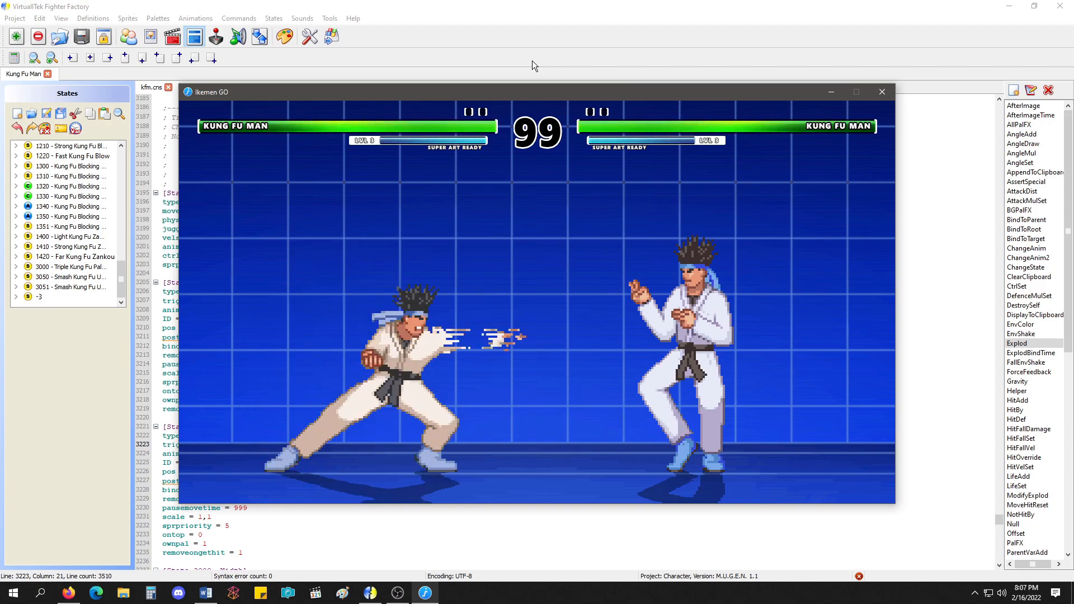
{"action": "key", "text": "Down"}
{"action": "key", "text": "Right"}
{"action": "key", "text": "Down"}
{"action": "key", "text": "Right"}
{"action": "key", "text": "a"}
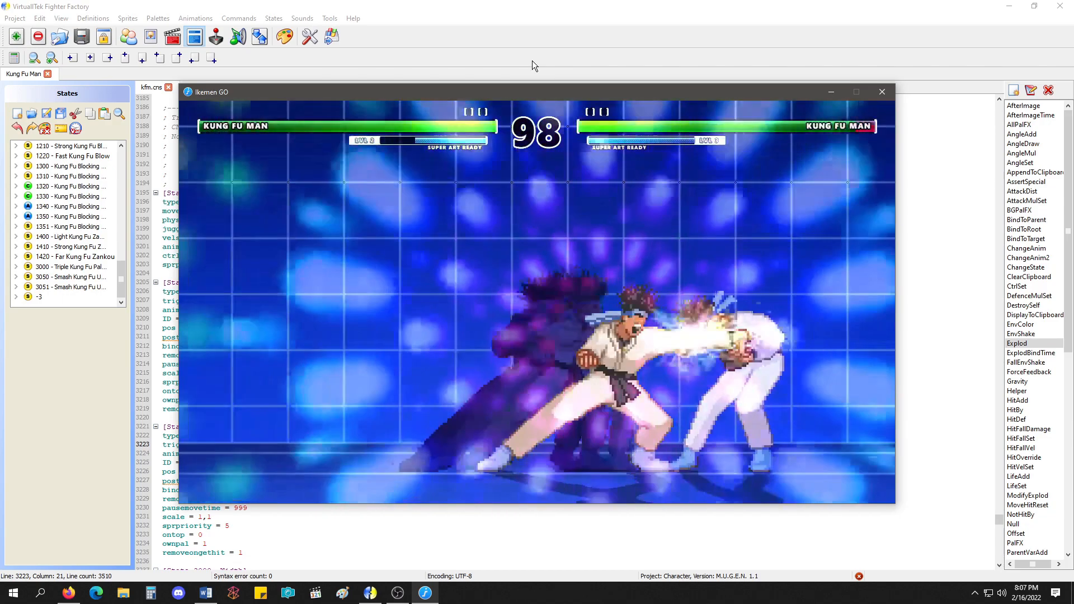
{"action": "key", "text": "Escape"}
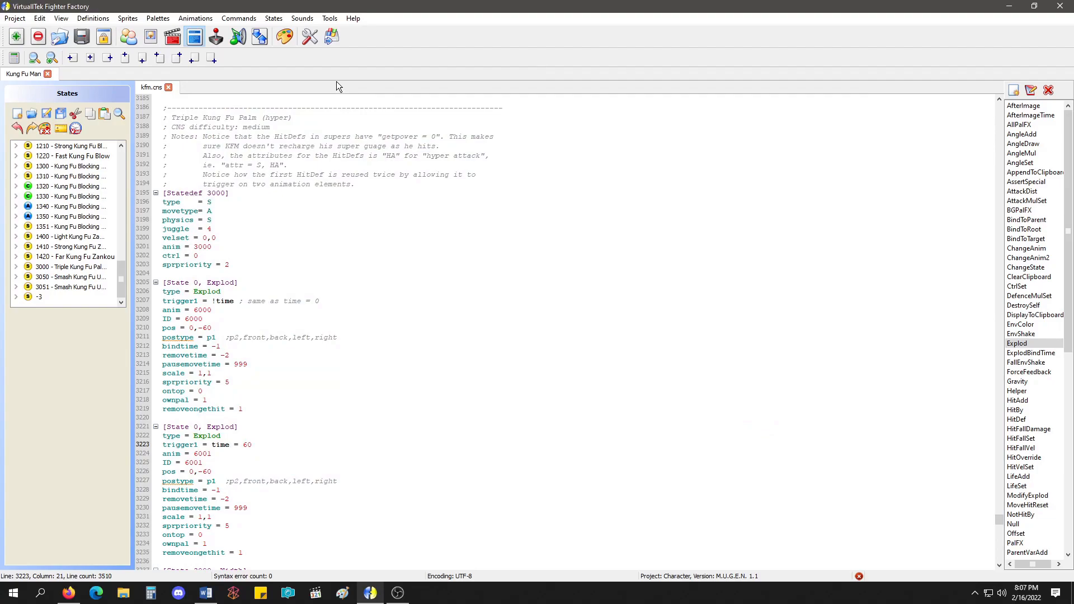
Preview animation 6000, set animation 6001's first-frame time to 30, and save the animations.
{"action": "left_click", "coordinate": [173, 37]}
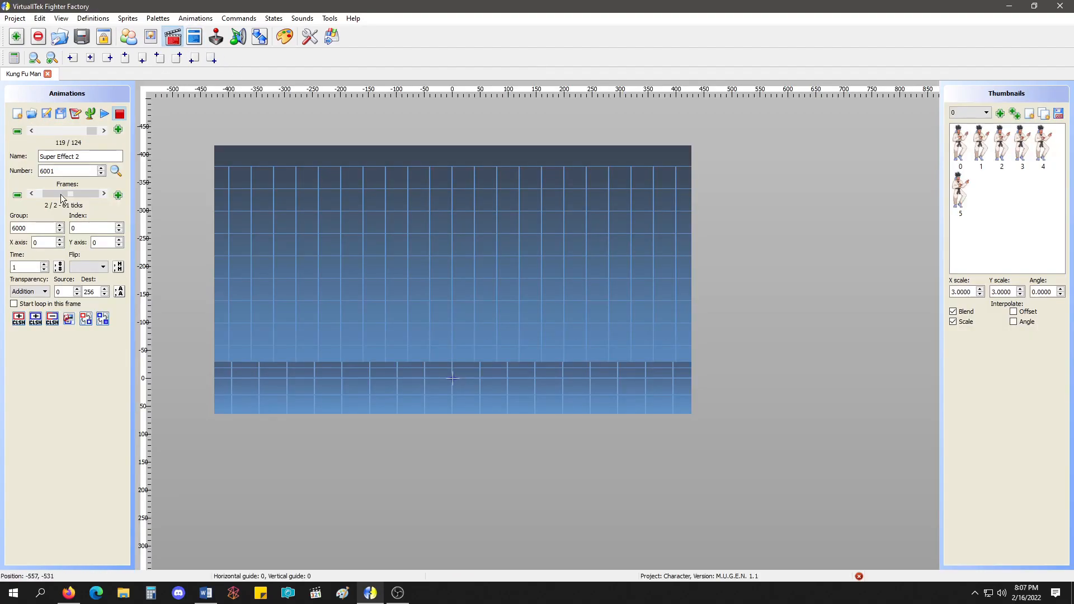
{"action": "left_click", "coordinate": [32, 131]}
{"action": "left_click", "coordinate": [105, 114]}
{"action": "left_click", "coordinate": [119, 115]}
{"action": "left_click_drag", "start_coordinate": [69, 194], "coordinate": [70, 195]}
{"action": "left_click_drag", "start_coordinate": [25, 268], "coordinate": [2, 268]}
{"action": "type", "text": "30"}
{"action": "left_click", "coordinate": [47, 114]}
{"action": "left_click", "coordinate": [104, 130]}
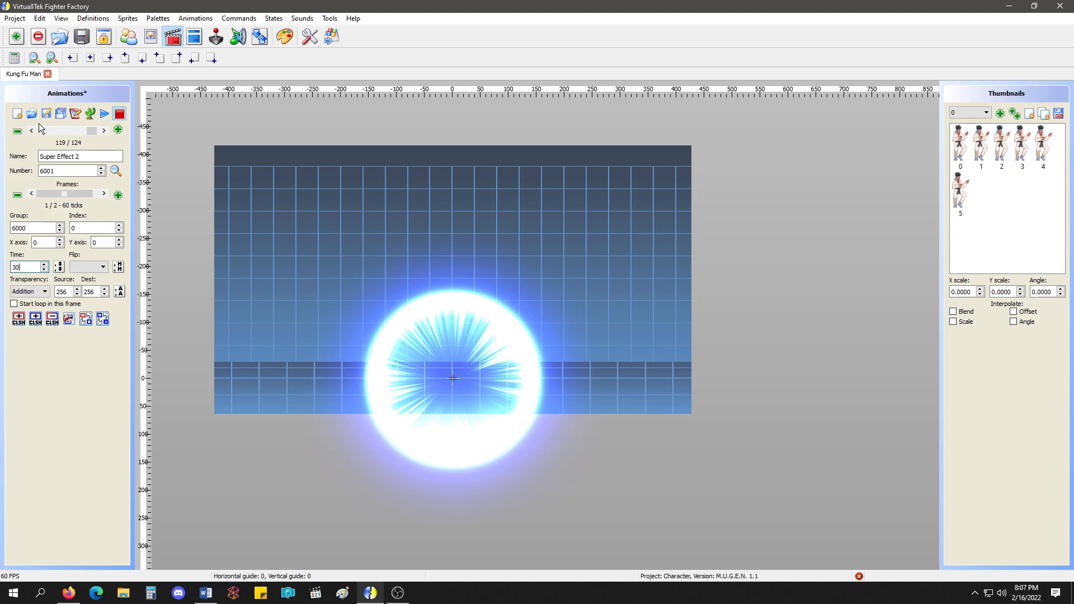
Delete the SuperPause controller (State 3000, Super A) from kfm.cns.
{"action": "left_click", "coordinate": [194, 36]}
{"action": "scroll", "coordinate": [280, 302], "scroll_direction": "down", "scroll_amount": 11}
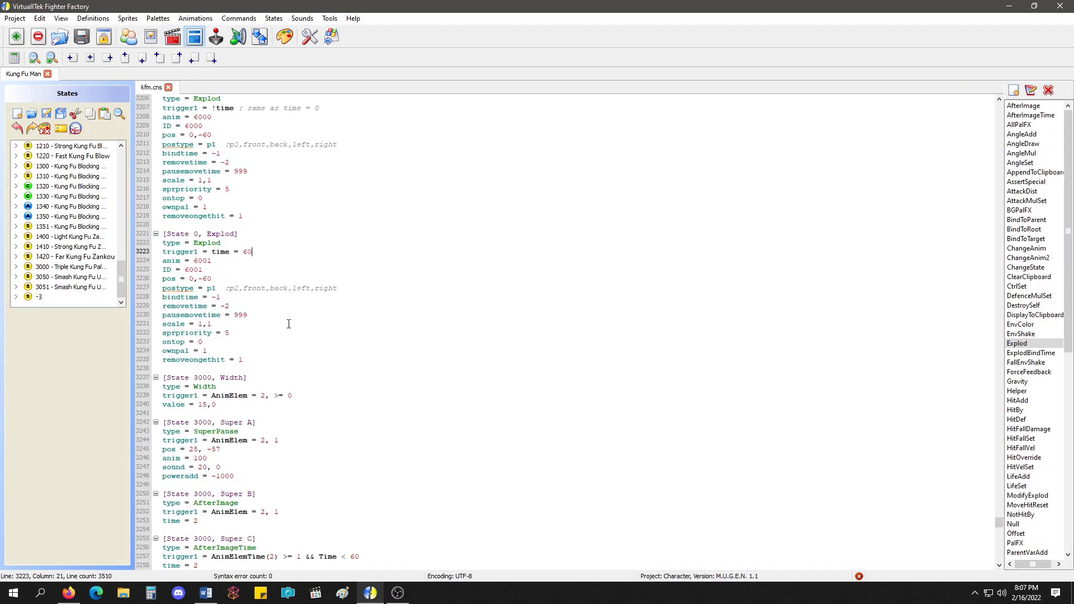
{"action": "left_click_drag", "start_coordinate": [263, 374], "coordinate": [148, 309]}
{"action": "key", "text": "Delete"}
Insert a Pause controller above the first Explod, enable pausebg = 1, and delete the other commented-out parameters.
{"action": "scroll", "coordinate": [316, 334], "scroll_direction": "up", "scroll_amount": 9}
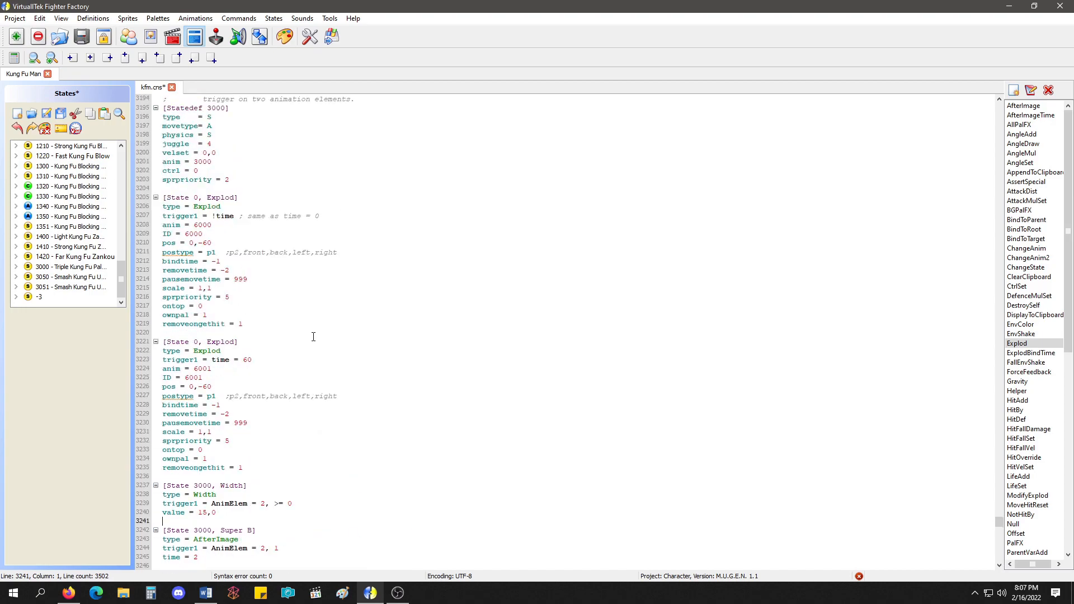
{"action": "left_click", "coordinate": [241, 220]}
{"action": "key", "text": "Return"}
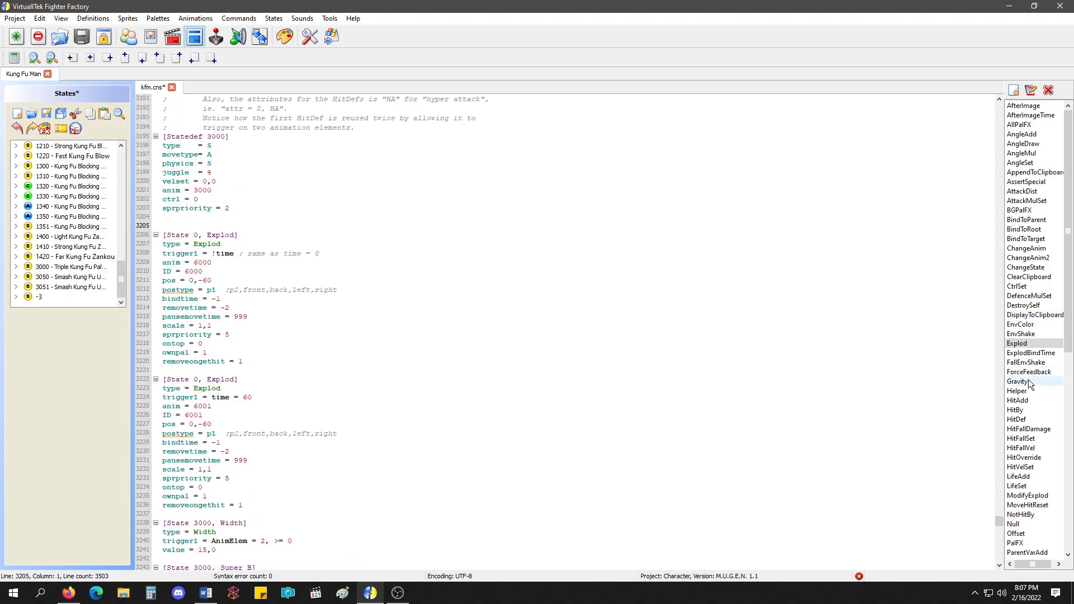
{"action": "scroll", "coordinate": [1028, 381], "scroll_direction": "down", "scroll_amount": 4}
{"action": "double_click", "coordinate": [1031, 456]}
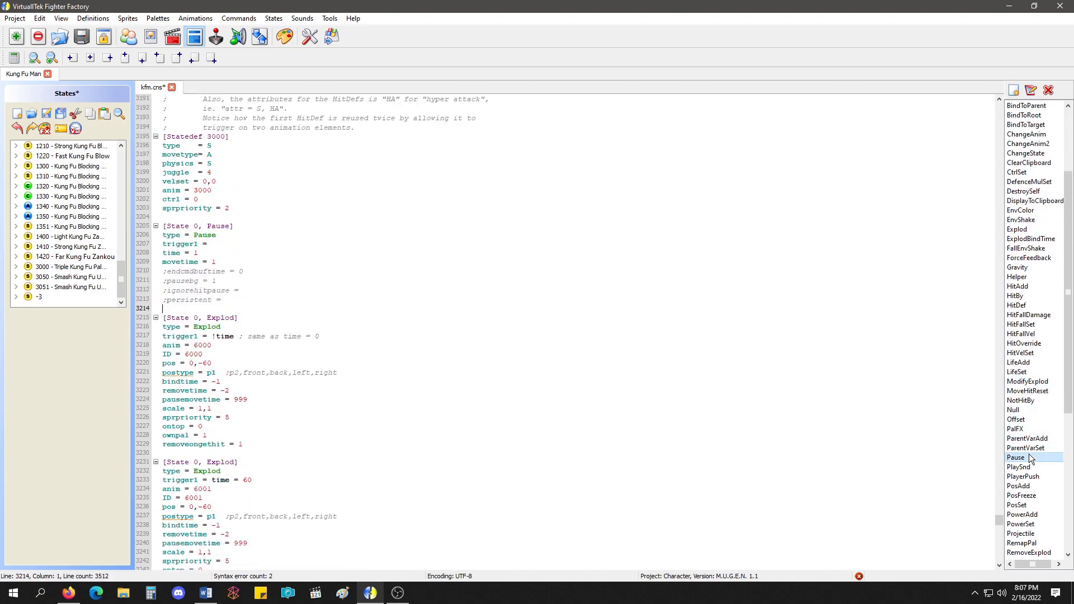
{"action": "left_click_drag", "start_coordinate": [228, 301], "coordinate": [156, 288]}
{"action": "key", "text": "BackSpace"}
{"action": "key", "text": "BackSpace"}
{"action": "left_click", "coordinate": [168, 282]}
{"action": "key", "text": "BackSpace"}
{"action": "left_click_drag", "start_coordinate": [239, 272], "coordinate": [161, 271]}
{"action": "key", "text": "BackSpace"}
{"action": "key", "text": "BackSpace"}
Set the Pause controller's time to 60, trigger1 to !time and movetime to 60, and save the state file.
{"action": "left_click", "coordinate": [207, 252]}
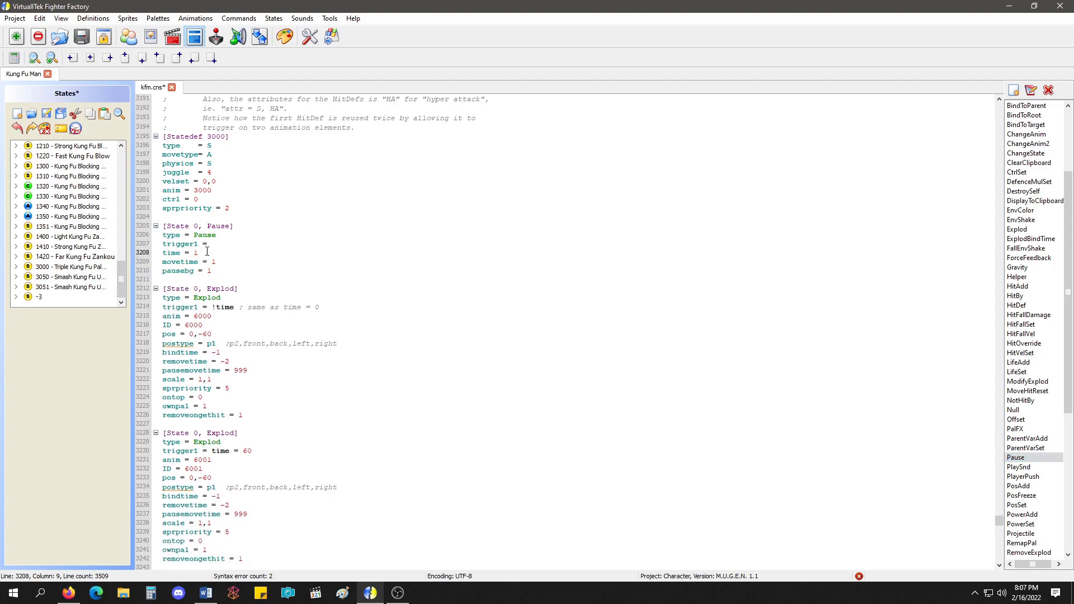
{"action": "type", "text": "60"}
{"action": "left_click", "coordinate": [225, 246]}
{"action": "type", "text": "!time"}
{"action": "key", "text": "Down"}
{"action": "key", "text": "Down"}
{"action": "type", "text": "60"}
{"action": "left_click", "coordinate": [47, 114]}
Set the first-frame time of animation 3000, Triple Kung Fu Palm, to 60 and save the animations.
{"action": "left_click", "coordinate": [172, 37]}
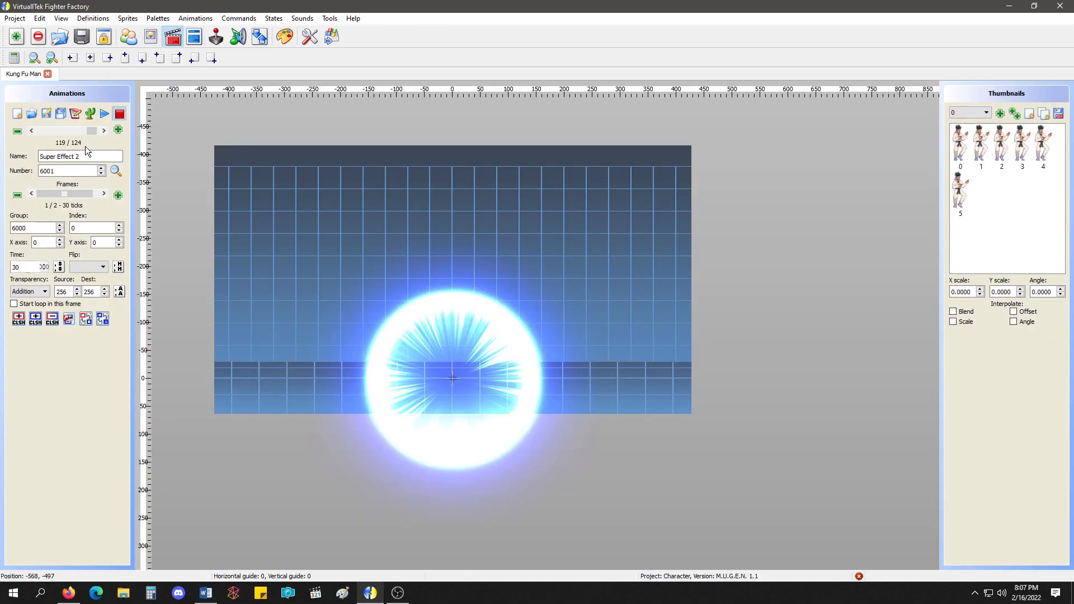
{"action": "left_click_drag", "start_coordinate": [89, 131], "coordinate": [73, 130]}
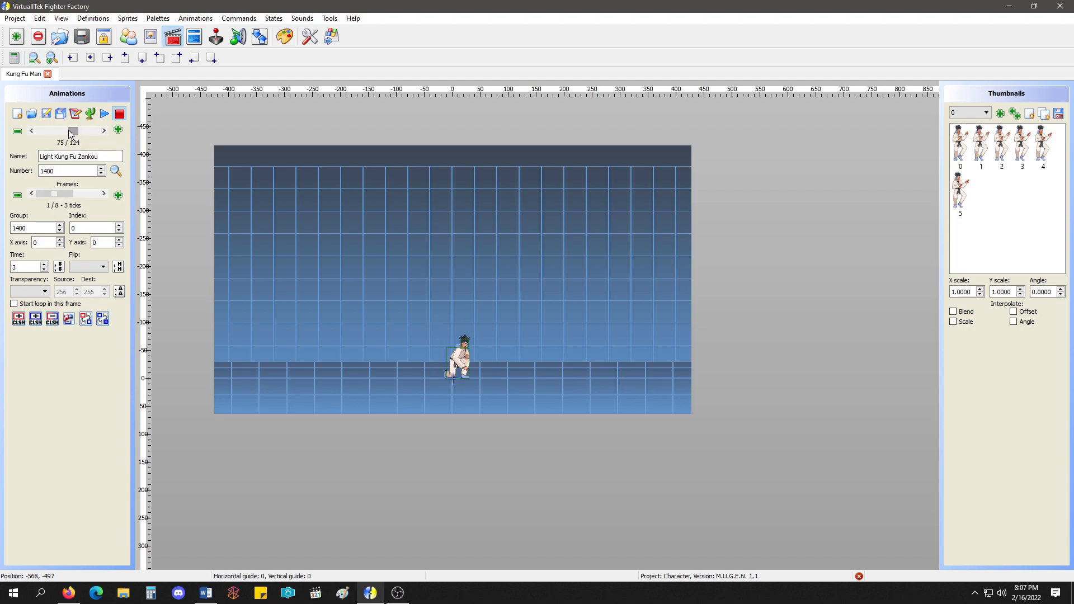
{"action": "scroll", "coordinate": [45, 194], "scroll_direction": "down", "scroll_amount": 2}
{"action": "scroll", "coordinate": [44, 194], "scroll_direction": "up", "scroll_amount": 1}
{"action": "scroll", "coordinate": [63, 195], "scroll_direction": "up", "scroll_amount": 1}
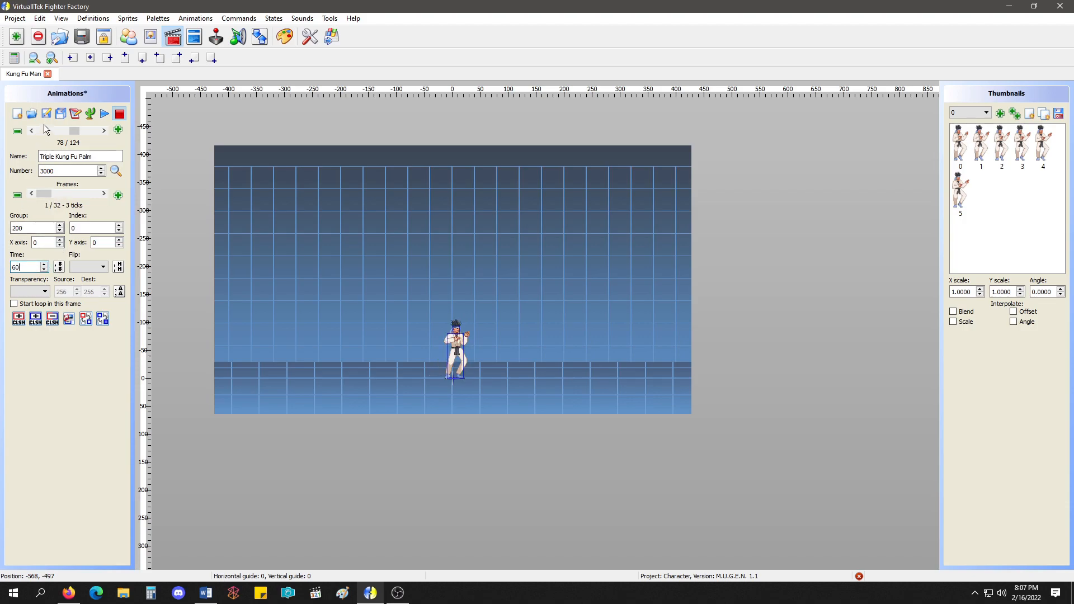
Run a test fight and perform the Triple Kung Fu Palm super repeatedly to check the effect timing.
{"action": "left_click", "coordinate": [331, 37]}
{"action": "left_click", "coordinate": [547, 363]}
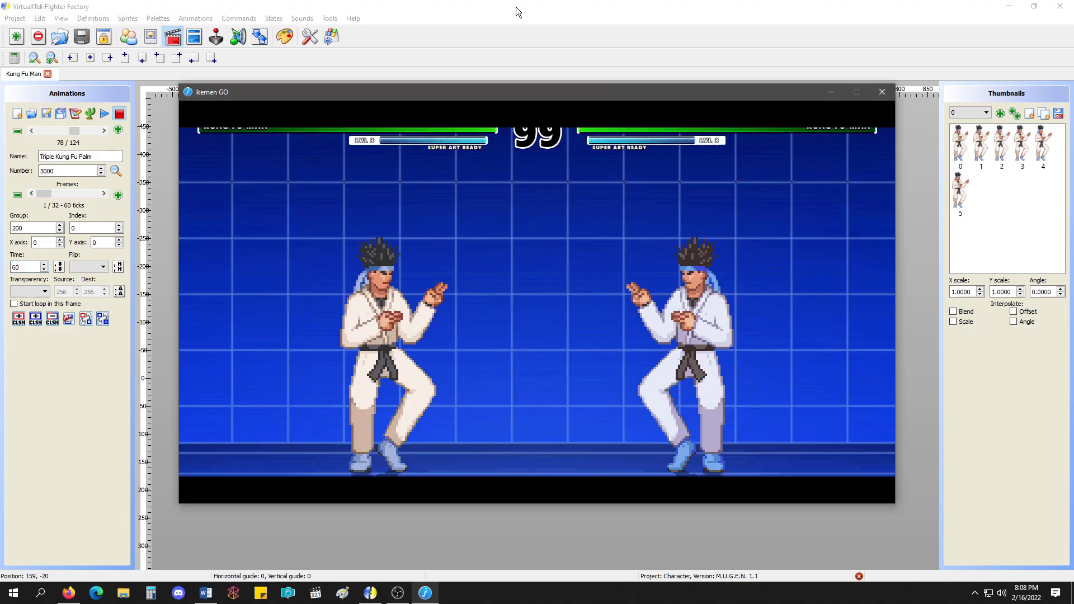
{"action": "key", "text": "Left"}
{"action": "key", "text": "Down"}
{"action": "key", "text": "Right"}
{"action": "key", "text": "a"}
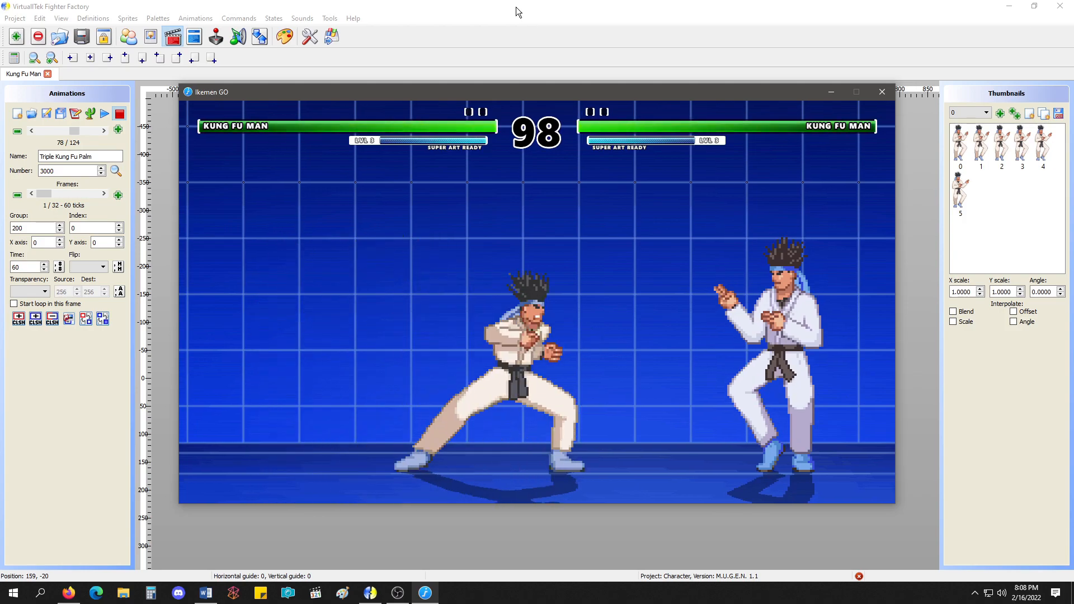
{"action": "key", "text": "space"}
{"action": "key", "text": "Left"}
{"action": "key", "text": "Down"}
{"action": "key", "text": "Right"}
{"action": "key", "text": "Down"}
{"action": "key", "text": "Right"}
{"action": "key", "text": "a"}
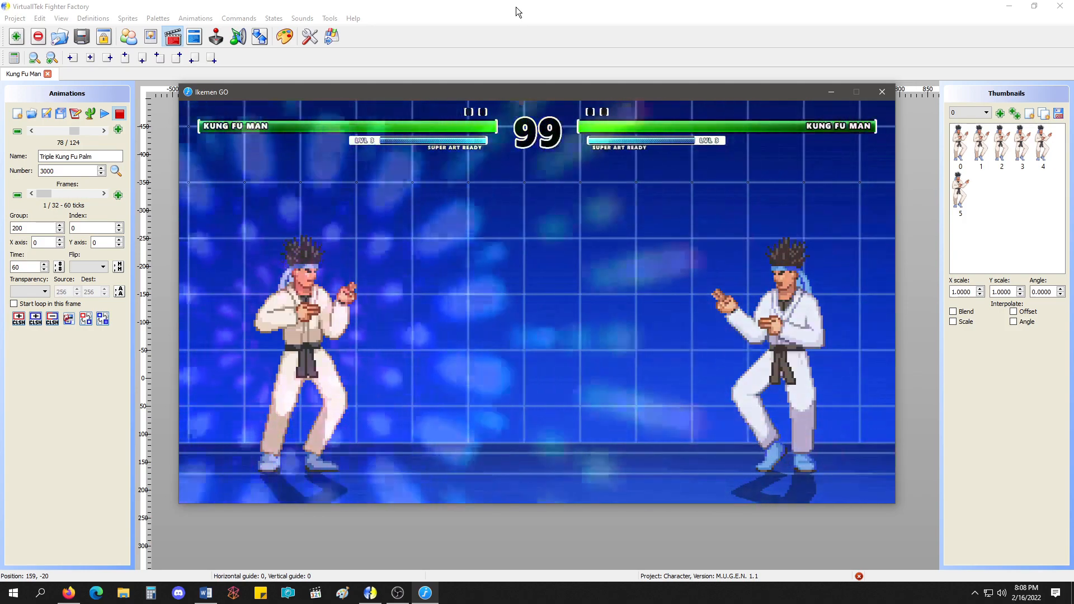
{"action": "key", "text": "space"}
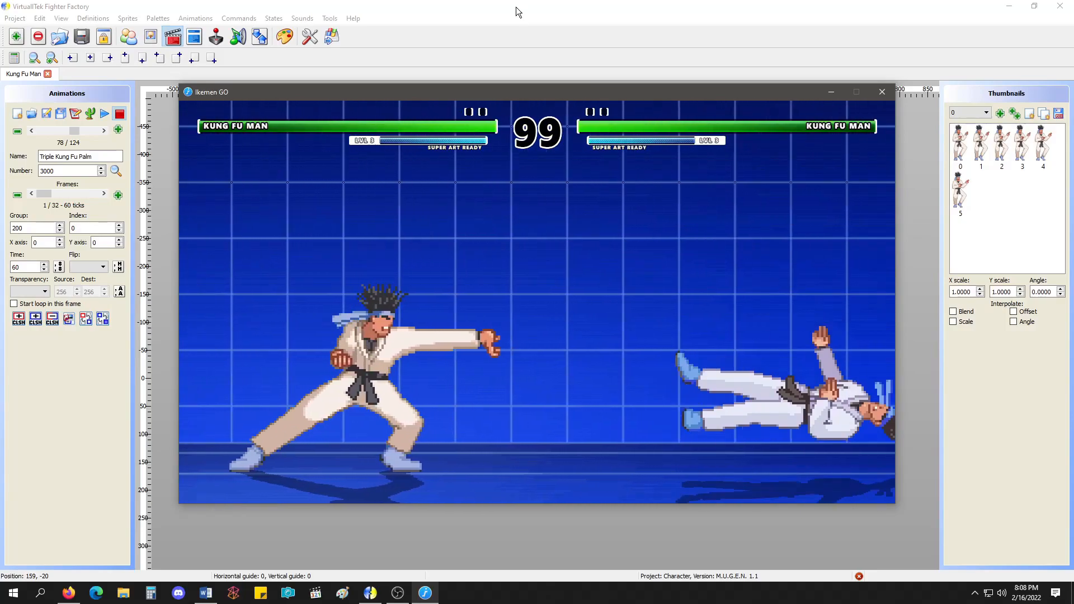
{"action": "key", "text": "Down"}
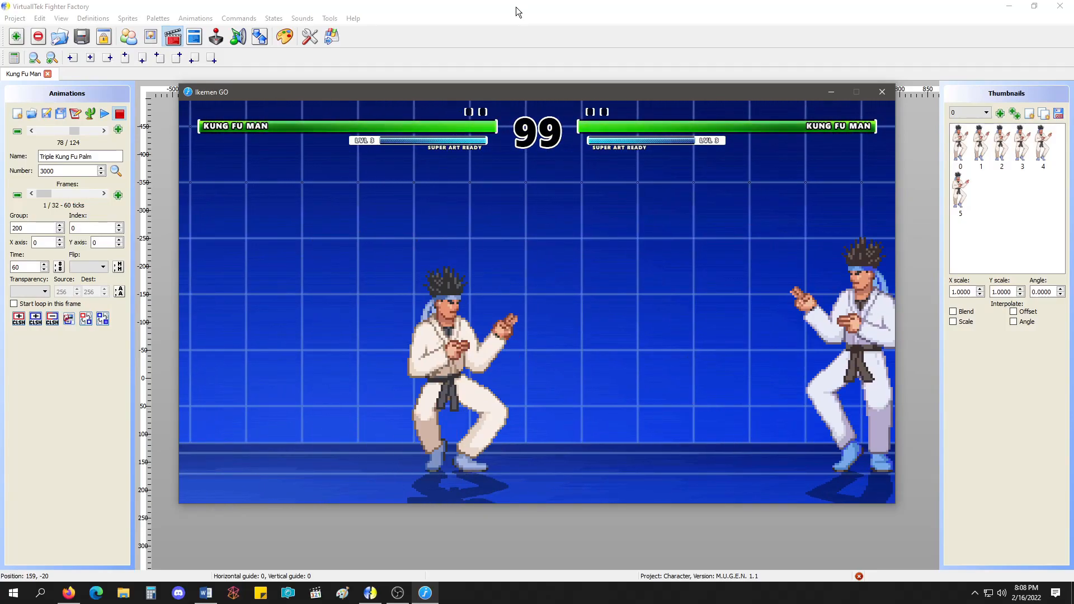
{"action": "key", "text": "Escape"}
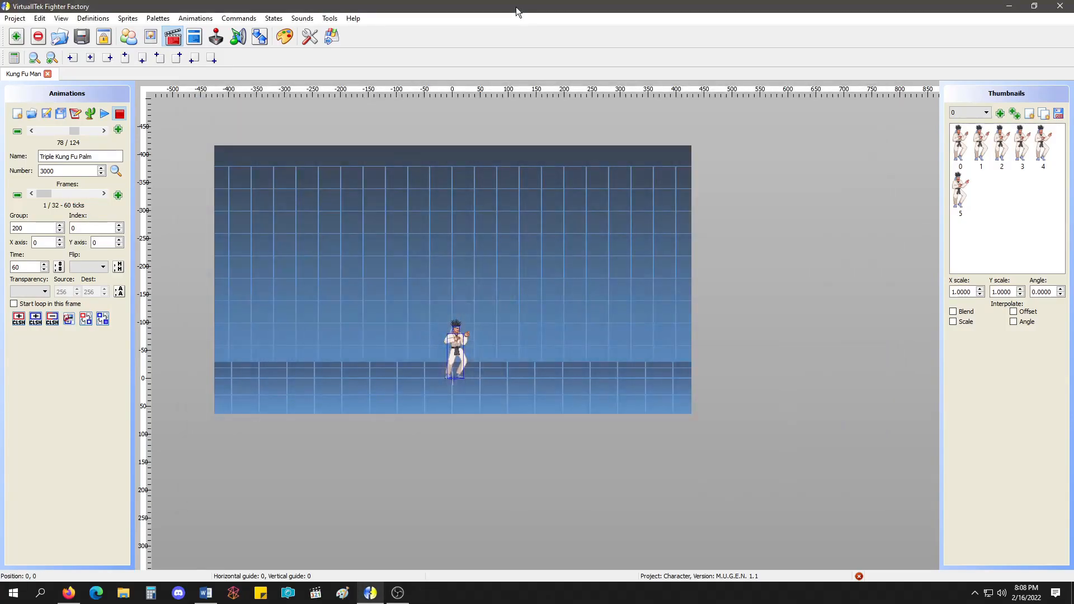
Play animation 6000, Super Effect1, and examine its frames and text definition for timing.
{"action": "left_click", "coordinate": [195, 37]}
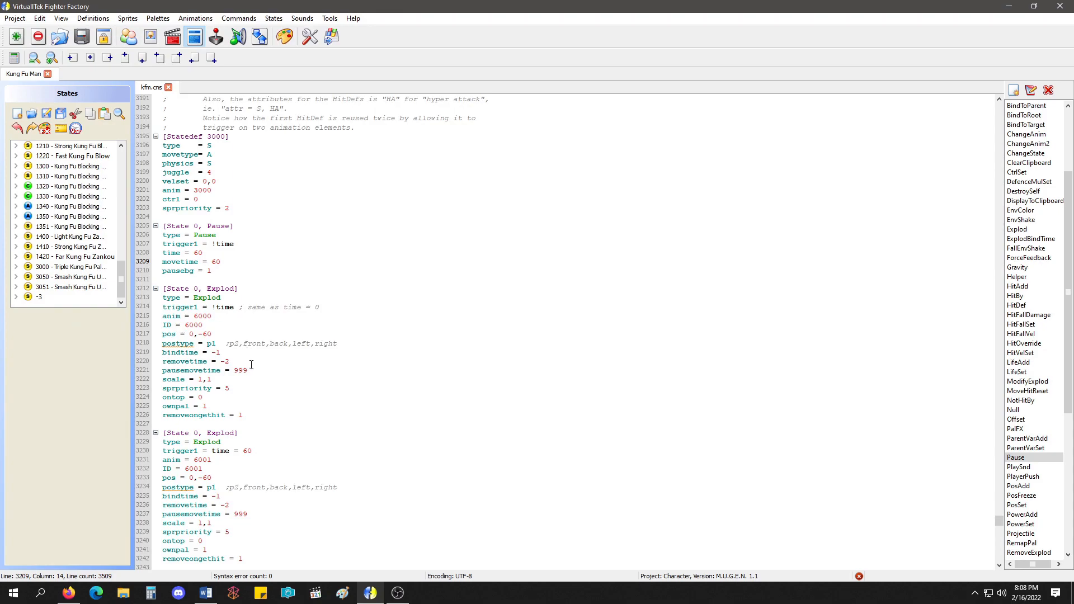
{"action": "left_click", "coordinate": [172, 37]}
{"action": "left_click_drag", "start_coordinate": [77, 131], "coordinate": [94, 131]}
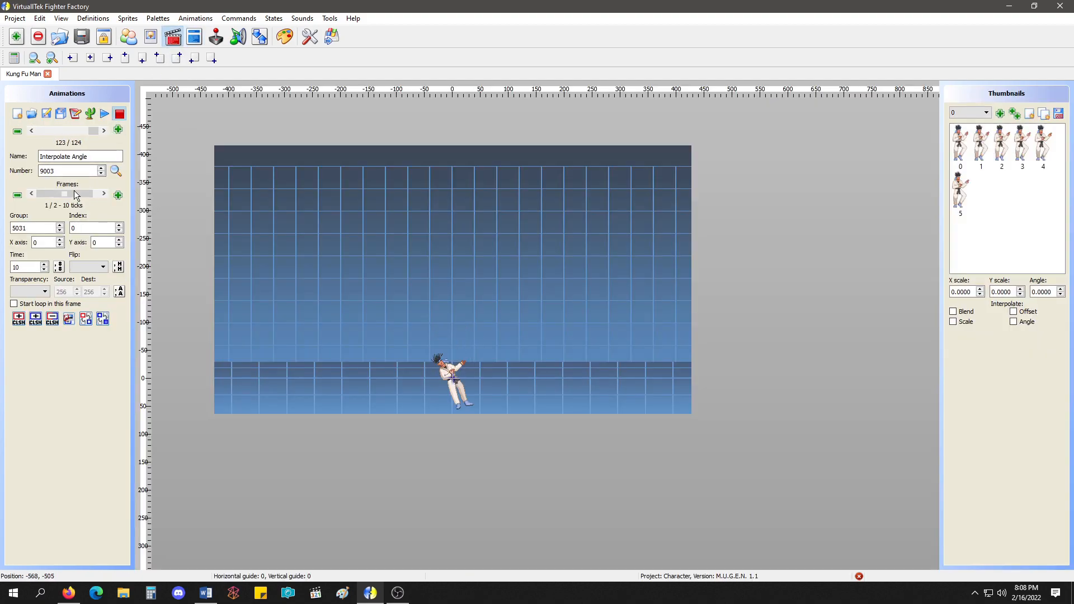
{"action": "left_click_drag", "start_coordinate": [71, 196], "coordinate": [63, 194]}
{"action": "left_click", "coordinate": [31, 132]}
{"action": "left_click", "coordinate": [107, 115]}
{"action": "left_click", "coordinate": [112, 115]}
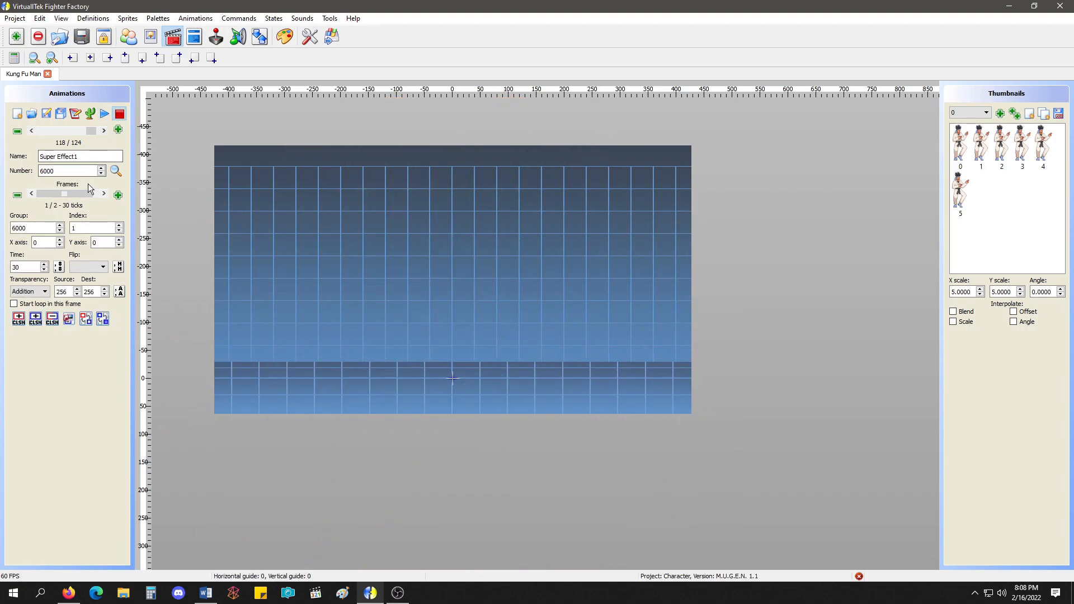
{"action": "left_click", "coordinate": [75, 193]}
{"action": "left_click", "coordinate": [90, 114]}
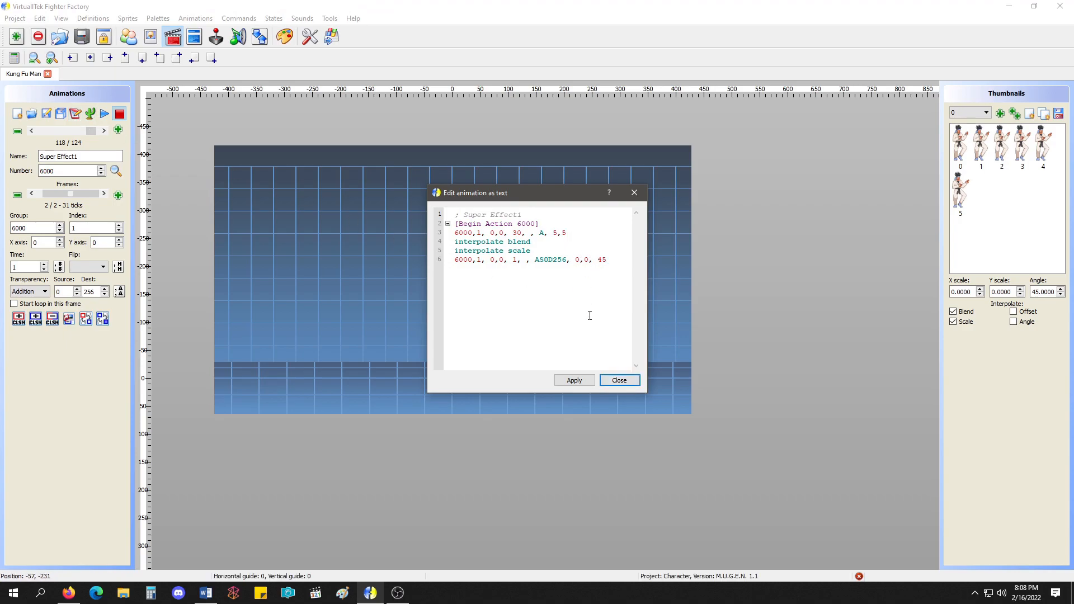
{"action": "left_click", "coordinate": [619, 380]}
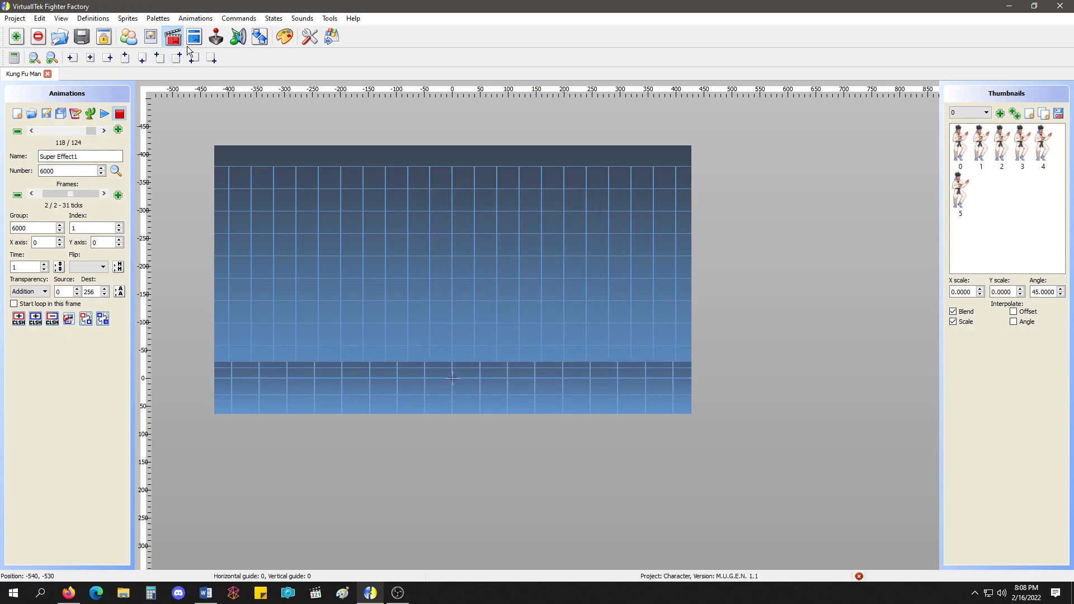
Set trigger1 of the second Explod, anim 6001, to time = 45 in state 3000.
{"action": "left_click", "coordinate": [194, 36]}
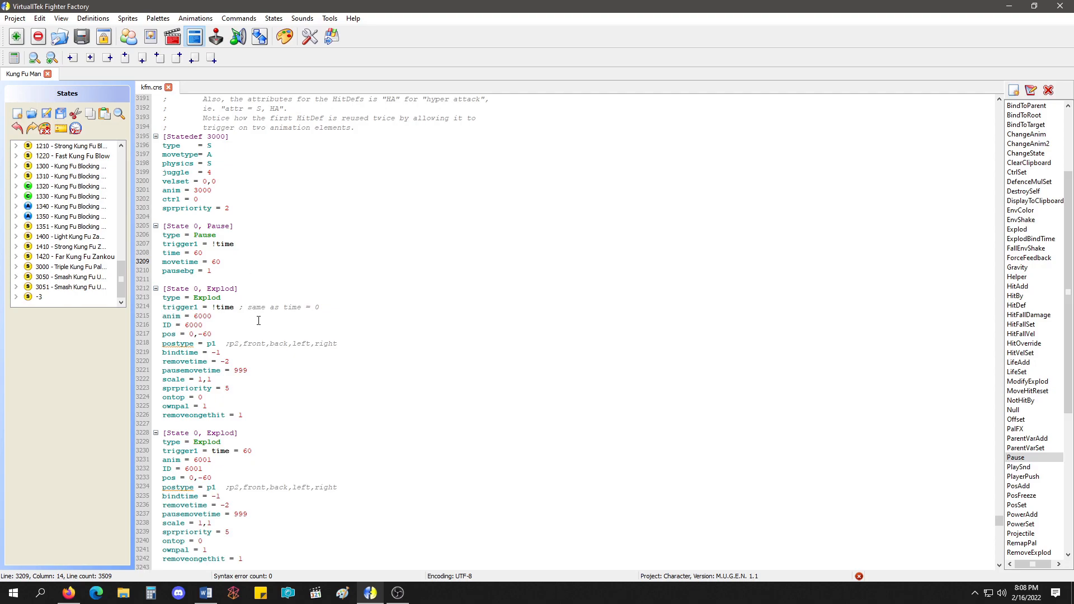
{"action": "scroll", "coordinate": [258, 320], "scroll_direction": "down", "scroll_amount": 2}
{"action": "double_click", "coordinate": [245, 395]}
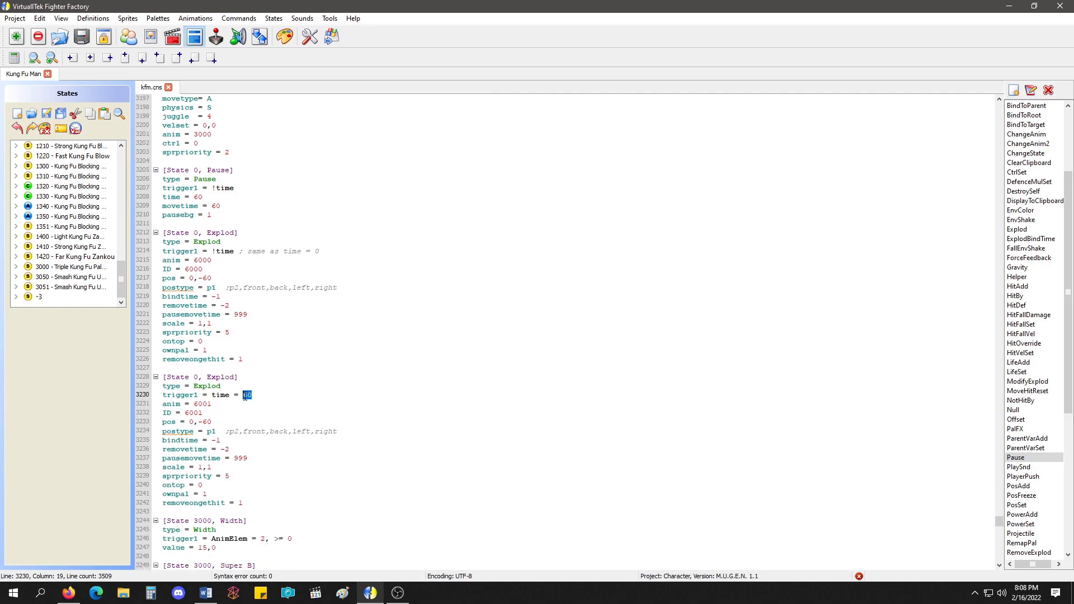
{"action": "type", "text": "45"}
Run a test fight, move the fighter back and forth, restart the round and perform the super to check the second effect's timing.
{"action": "left_click", "coordinate": [332, 38]}
{"action": "left_click", "coordinate": [566, 366]}
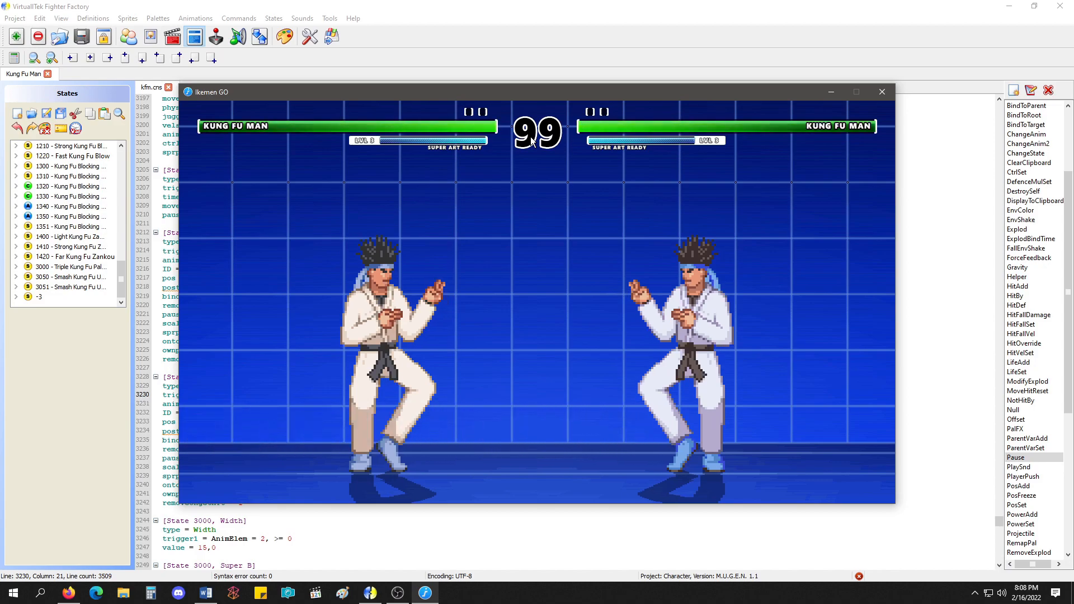
{"action": "key", "text": "Left"}
{"action": "key", "text": "Left"}
{"action": "key", "text": "Right"}
{"action": "key", "text": "Right"}
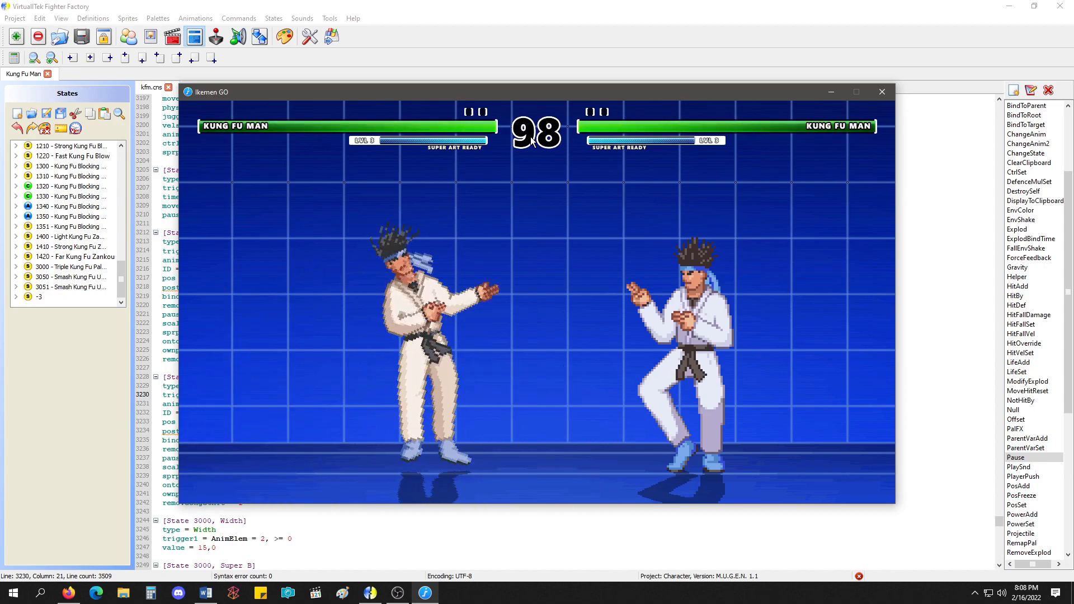
{"action": "key", "text": "Left"}
{"action": "key", "text": "Right"}
{"action": "key", "text": "Left"}
{"action": "key", "text": "Right"}
{"action": "key", "text": "Left"}
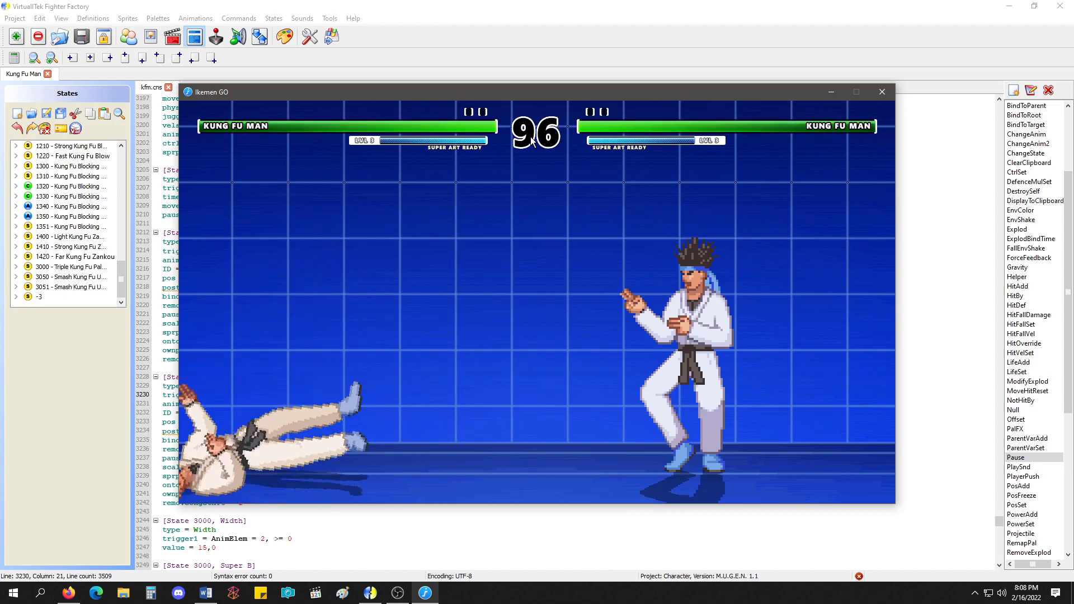
{"action": "key", "text": "Right"}
{"action": "key", "text": "Left"}
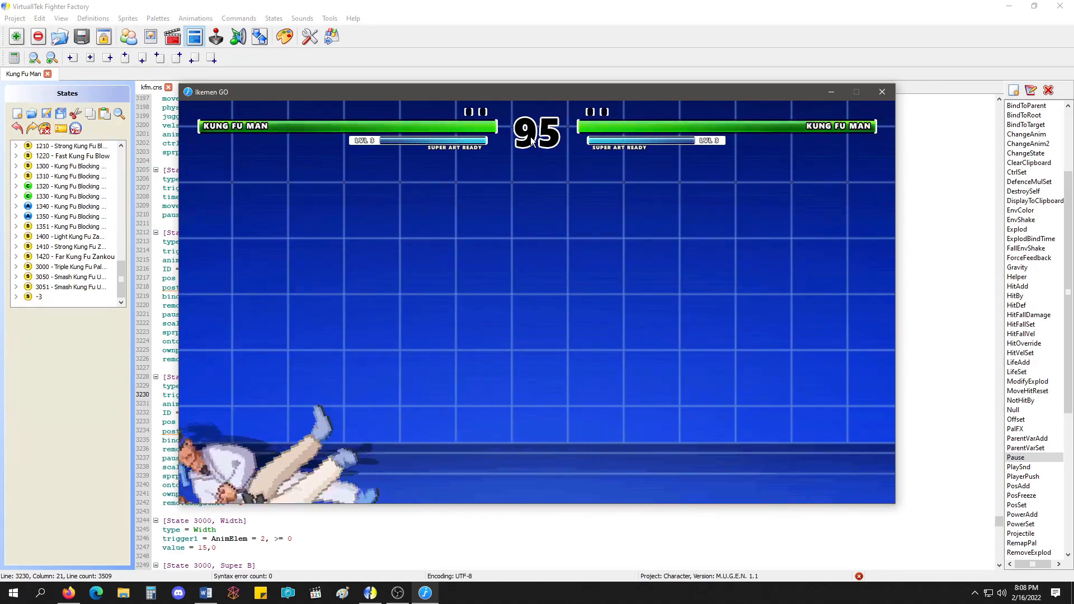
{"action": "key", "text": "F4"}
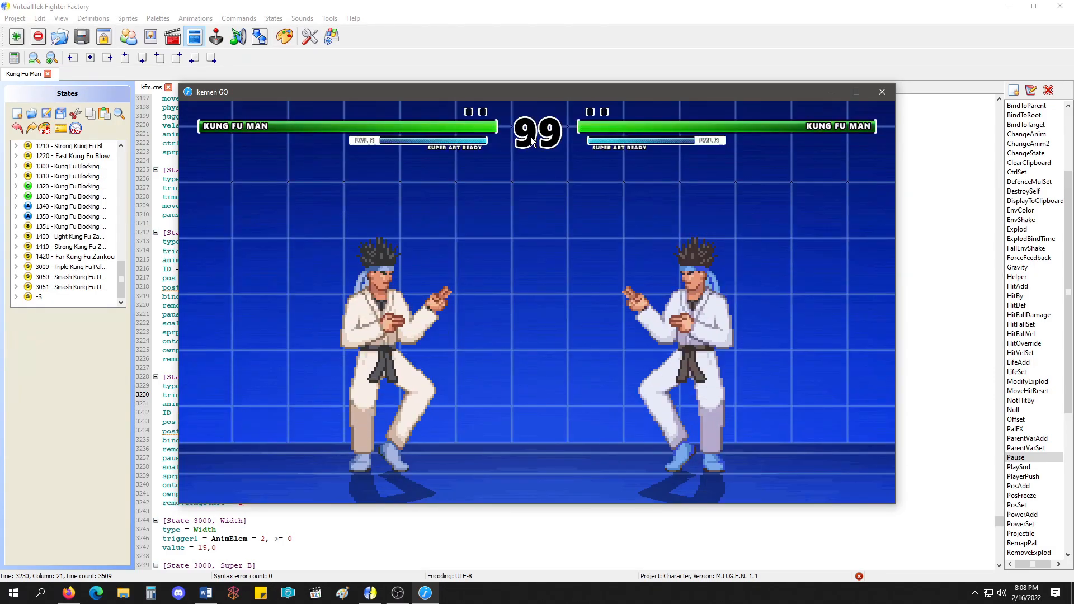
{"action": "key", "text": "Down"}
{"action": "key", "text": "Right"}
{"action": "key", "text": "Down"}
{"action": "key", "text": "Right"}
{"action": "key", "text": "a"}
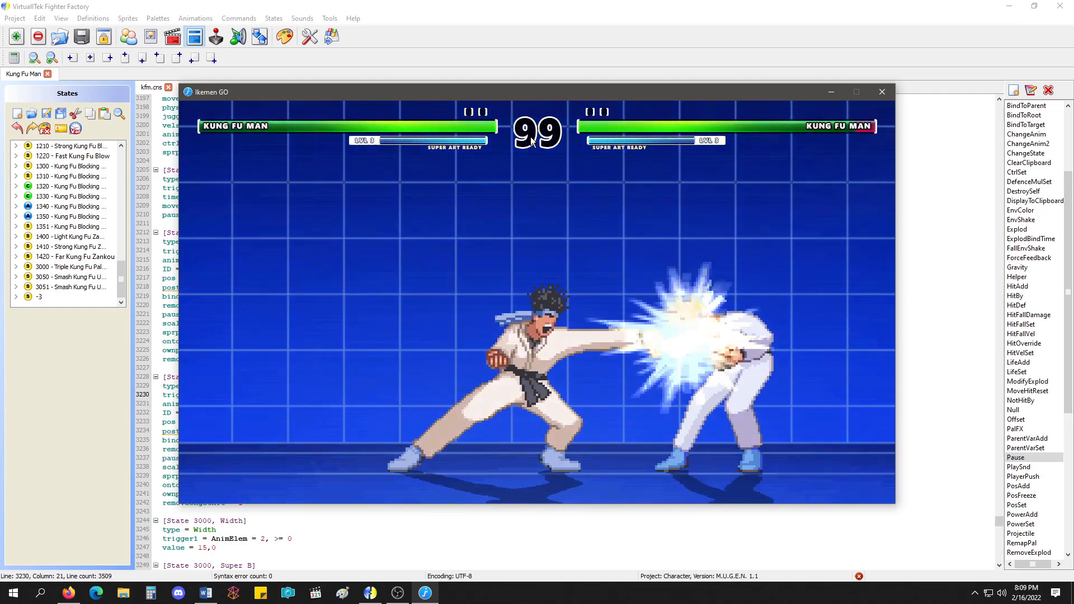
{"action": "key", "text": "Escape"}
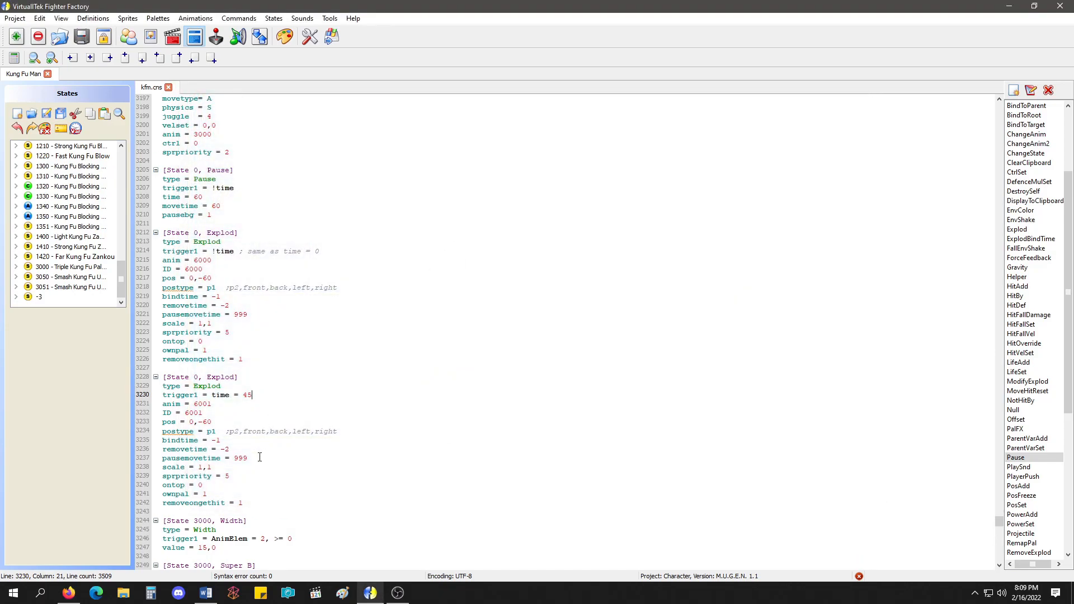
Set trigger1 of the second Explod to time = 30, save the state file and check the super in a test fight.
{"action": "left_click_drag", "start_coordinate": [258, 458], "coordinate": [230, 457]}
{"action": "double_click", "coordinate": [249, 394]}
{"action": "type", "text": "30"}
{"action": "left_click", "coordinate": [47, 115]}
{"action": "left_click", "coordinate": [536, 368]}
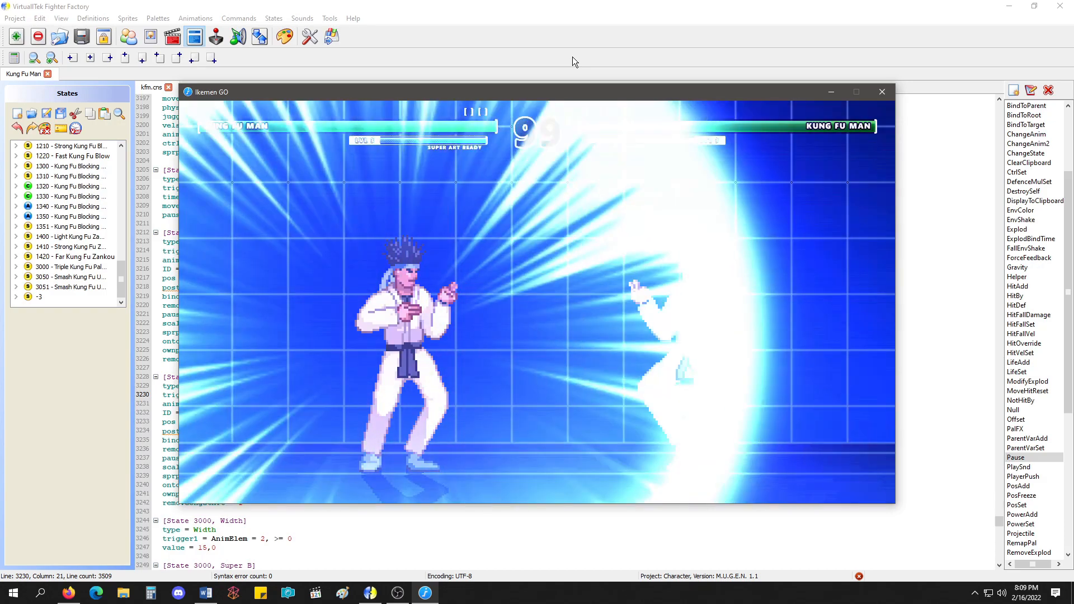
{"action": "key", "text": "Escape"}
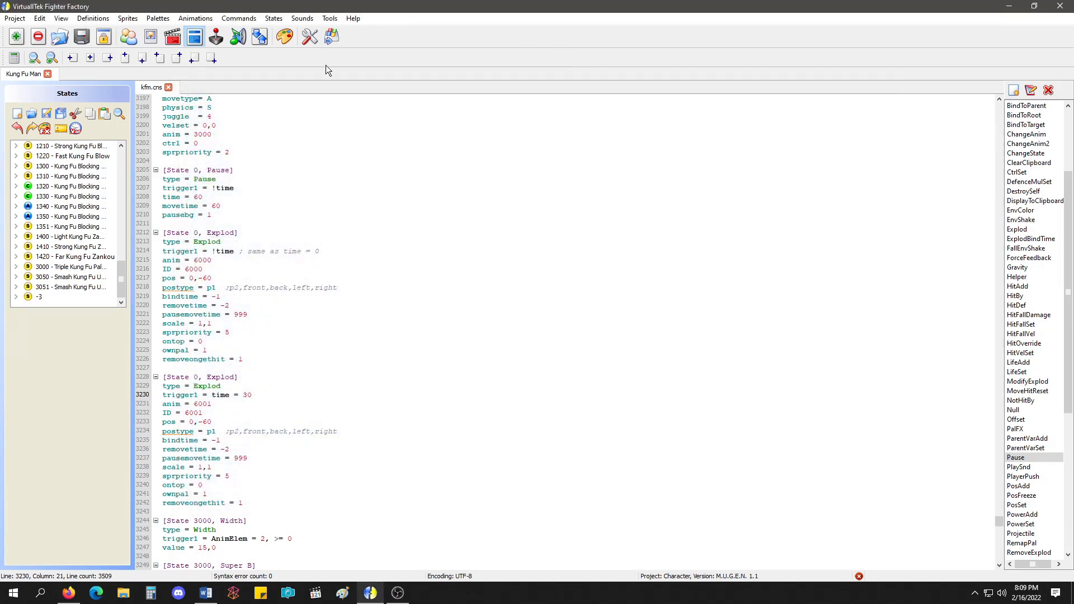
Set the first-frame scale of animation 6001, Super Effect 2, to 1,1 in its text definition and view the last frame.
{"action": "left_click", "coordinate": [172, 38]}
{"action": "left_click", "coordinate": [94, 132]}
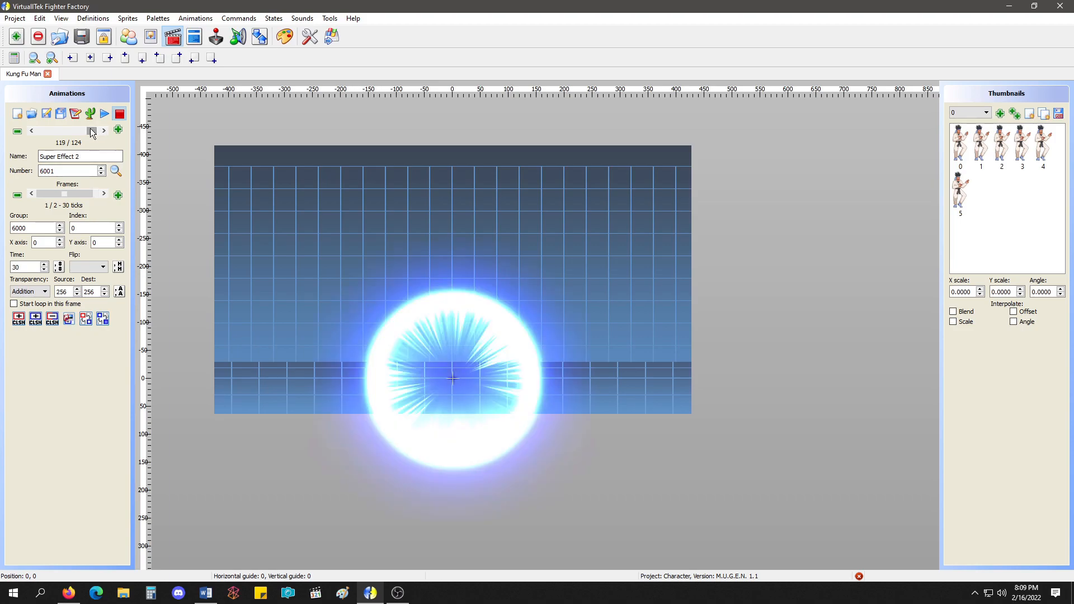
{"action": "left_click", "coordinate": [75, 113]}
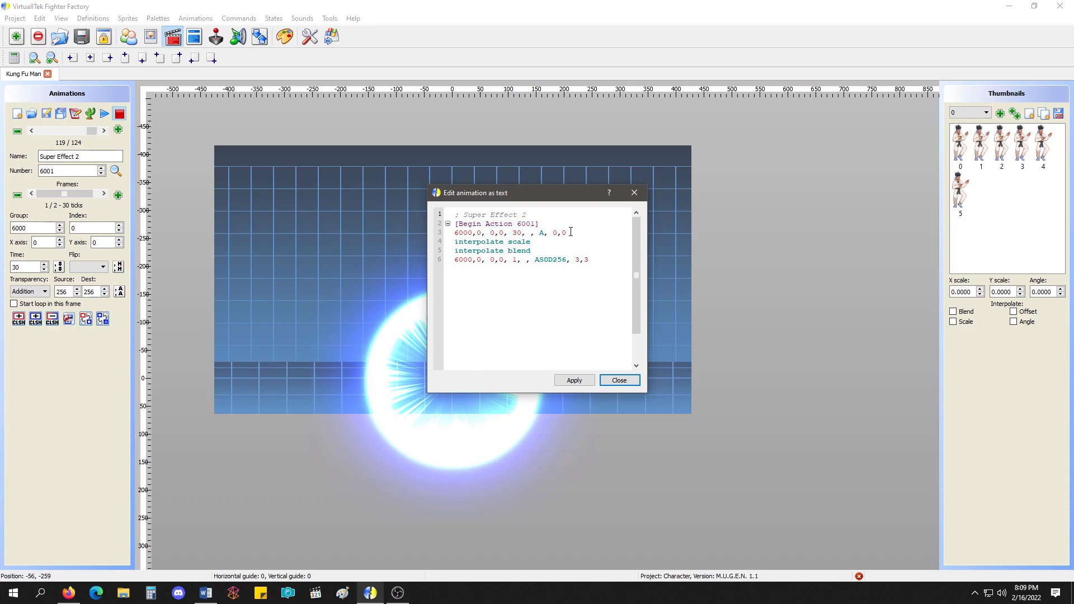
{"action": "double_click", "coordinate": [555, 232]}
{"action": "left_click", "coordinate": [573, 381]}
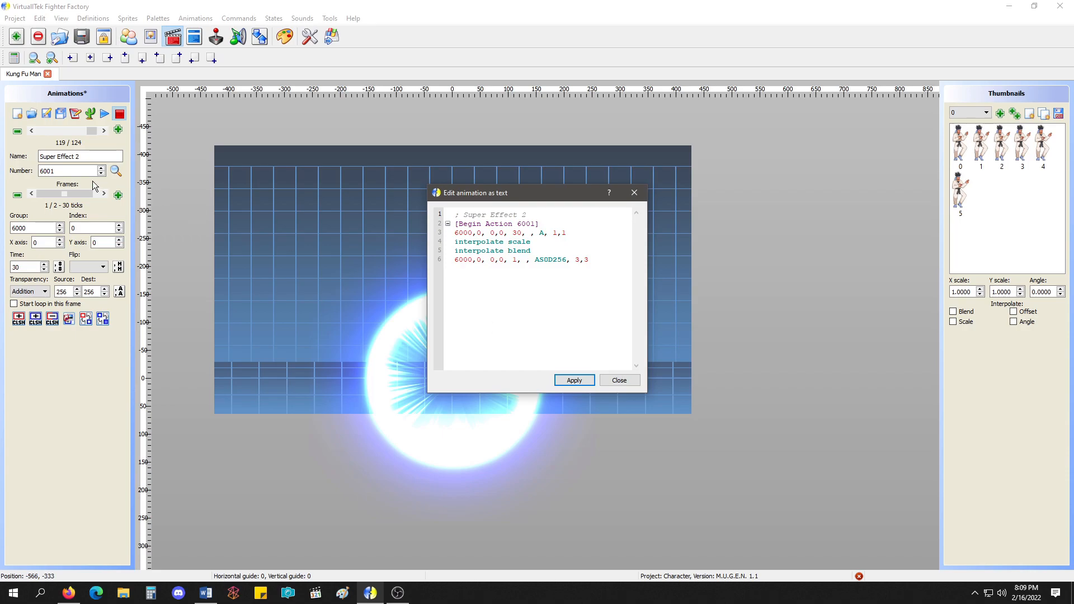
{"action": "left_click", "coordinate": [619, 380]}
{"action": "left_click", "coordinate": [87, 194]}
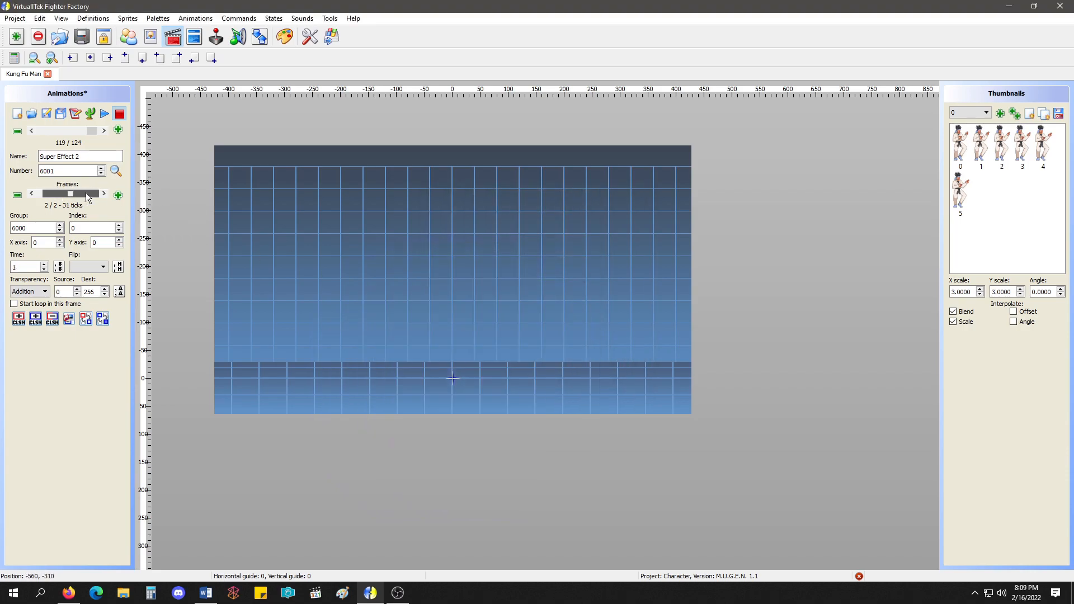
Set the first-frame scale of animation 6001 to .11,.11 in its text definition, save the animations and preview the playback.
{"action": "left_click", "coordinate": [75, 113]}
{"action": "double_click", "coordinate": [554, 233]}
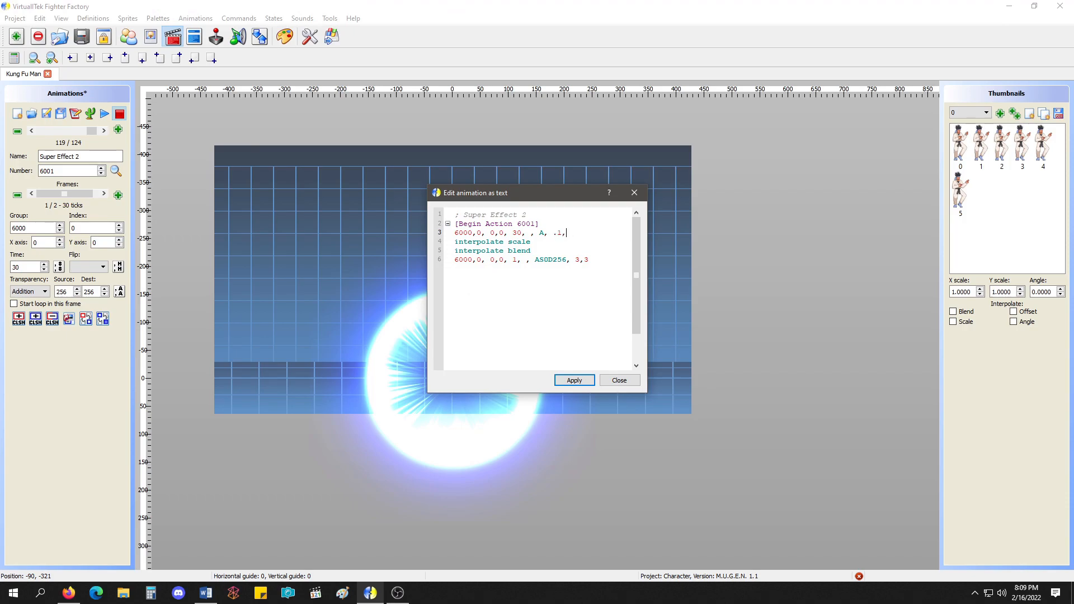
{"action": "left_click", "coordinate": [574, 381]}
{"action": "left_click", "coordinate": [619, 380]}
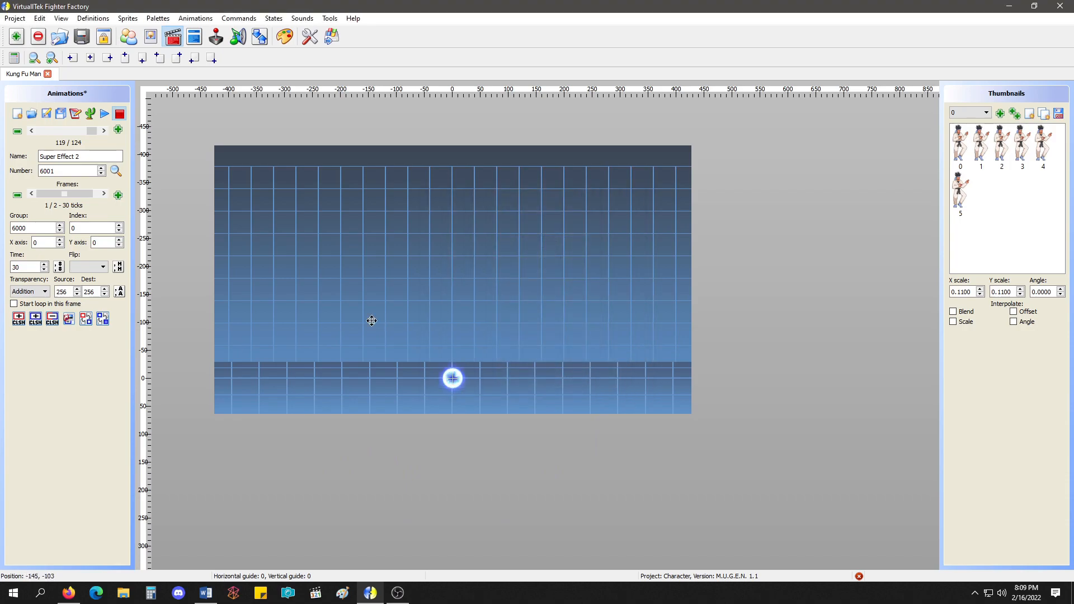
{"action": "left_click", "coordinate": [61, 113]}
{"action": "left_click", "coordinate": [105, 113]}
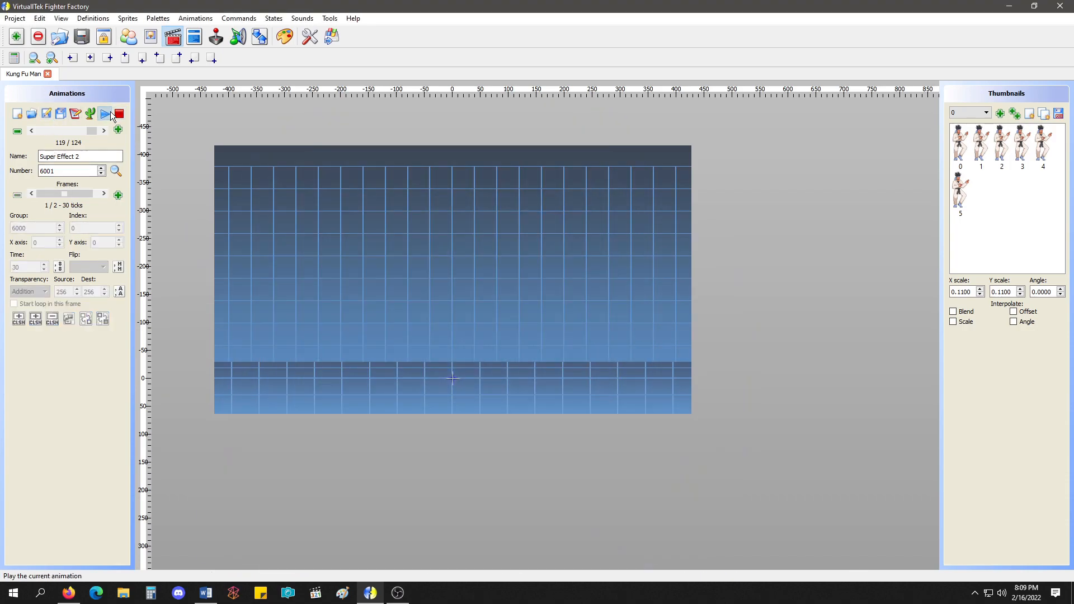
{"action": "left_click", "coordinate": [119, 114]}
Run a test fight and perform the super twice to check the rescaled Super Effect 2.
{"action": "left_click", "coordinate": [332, 36]}
{"action": "left_click", "coordinate": [504, 255]}
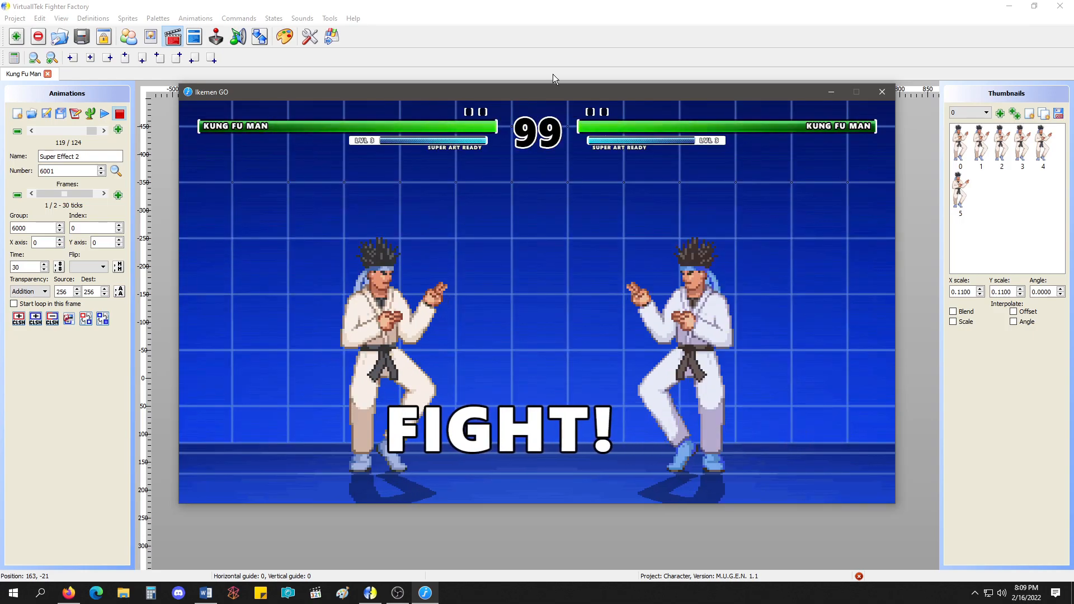
{"action": "key", "text": "Down"}
{"action": "key", "text": "Right"}
{"action": "key", "text": "Down"}
{"action": "key", "text": "Right"}
{"action": "key", "text": "a"}
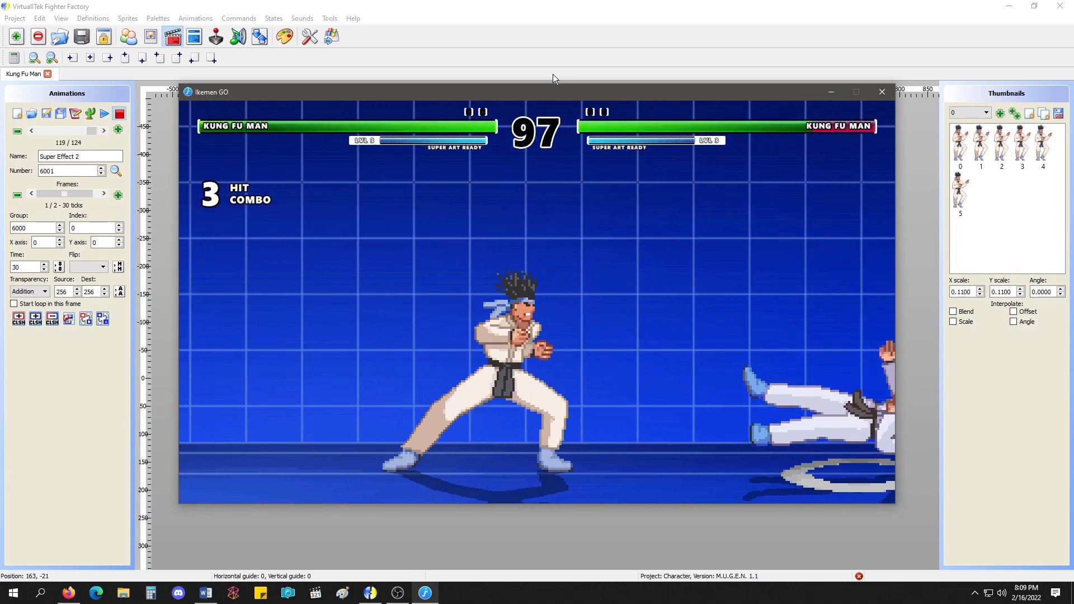
{"action": "key", "text": "Down"}
{"action": "key", "text": "Right"}
{"action": "key", "text": "Down"}
{"action": "key", "text": "Right"}
{"action": "key", "text": "a"}
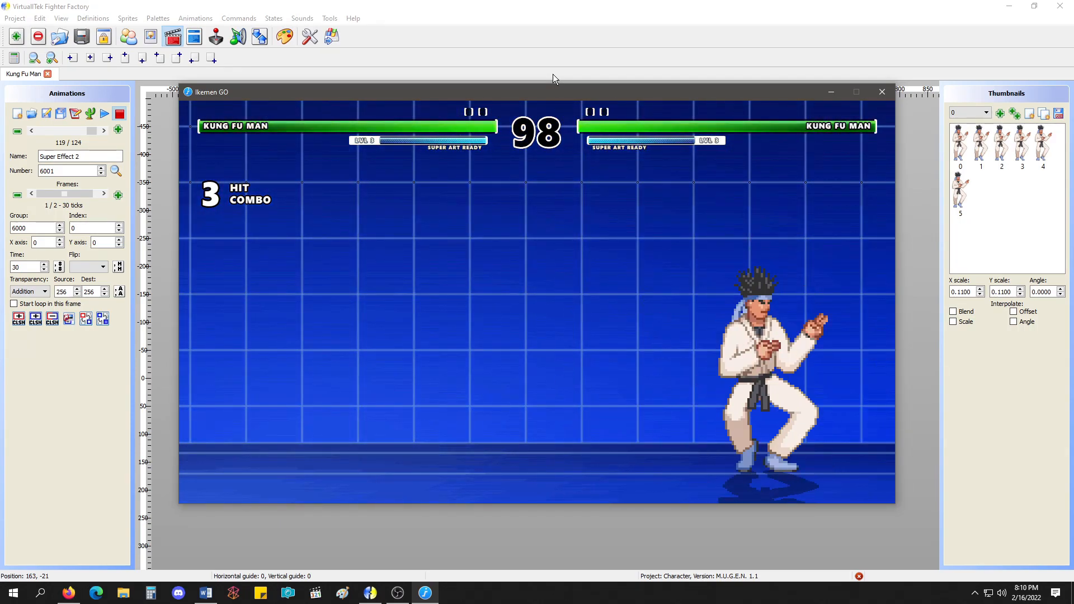
{"action": "key", "text": "Escape"}
Go to state 200, Stand Light Punch, in the kfm.cns state code.
{"action": "left_click", "coordinate": [194, 36]}
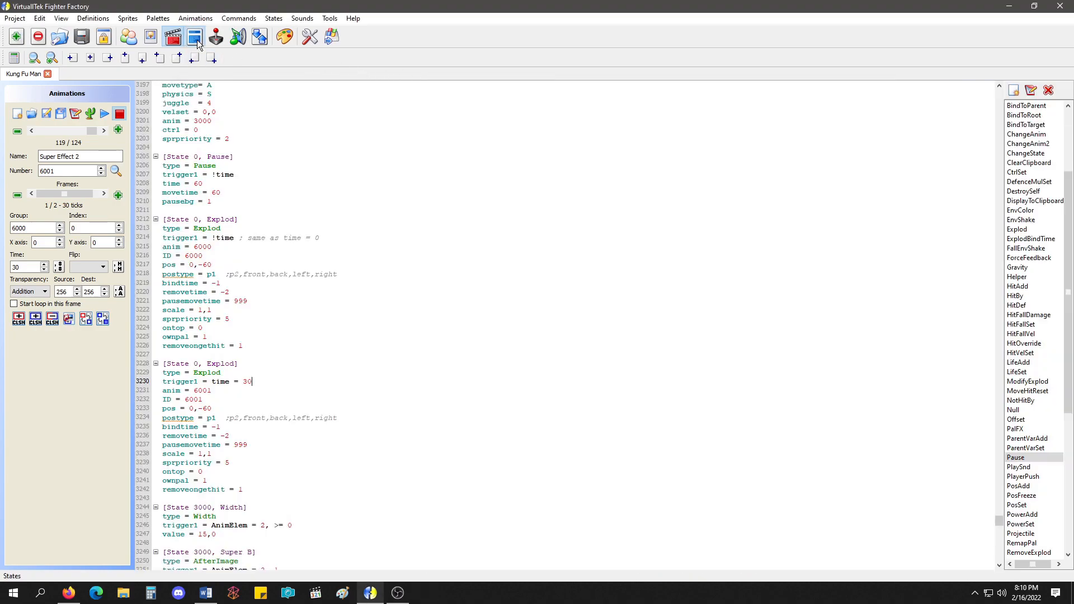
{"action": "scroll", "coordinate": [106, 202], "scroll_direction": "up", "scroll_amount": 10}
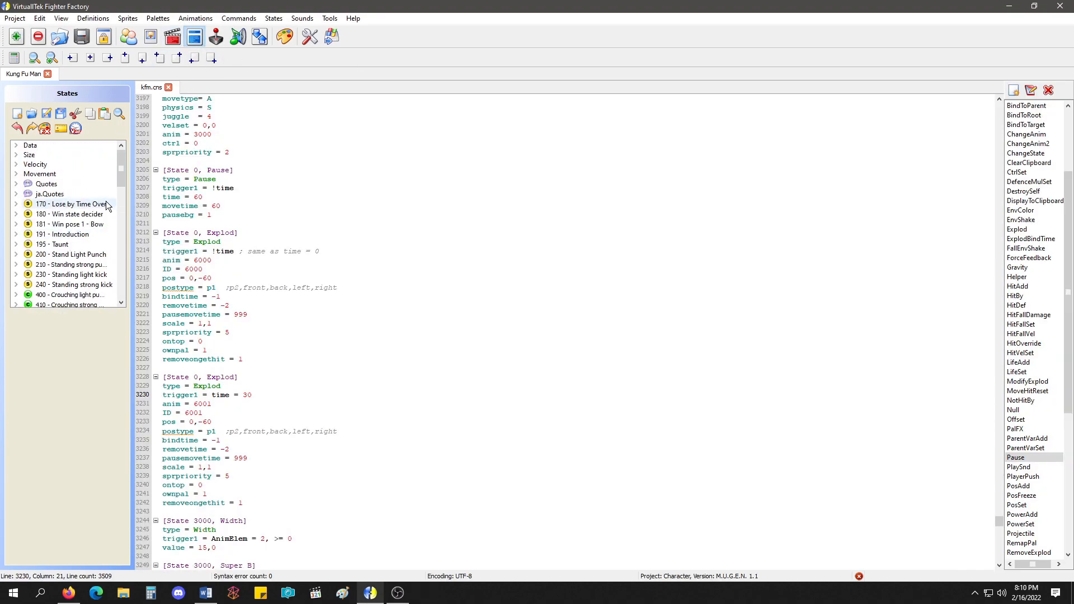
{"action": "left_click", "coordinate": [106, 253]}
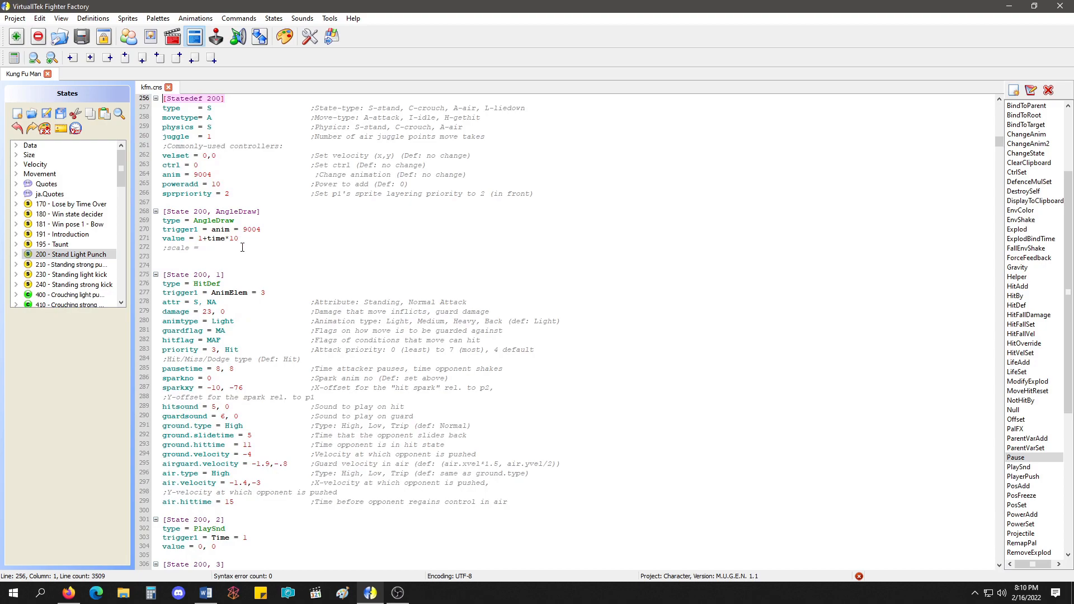